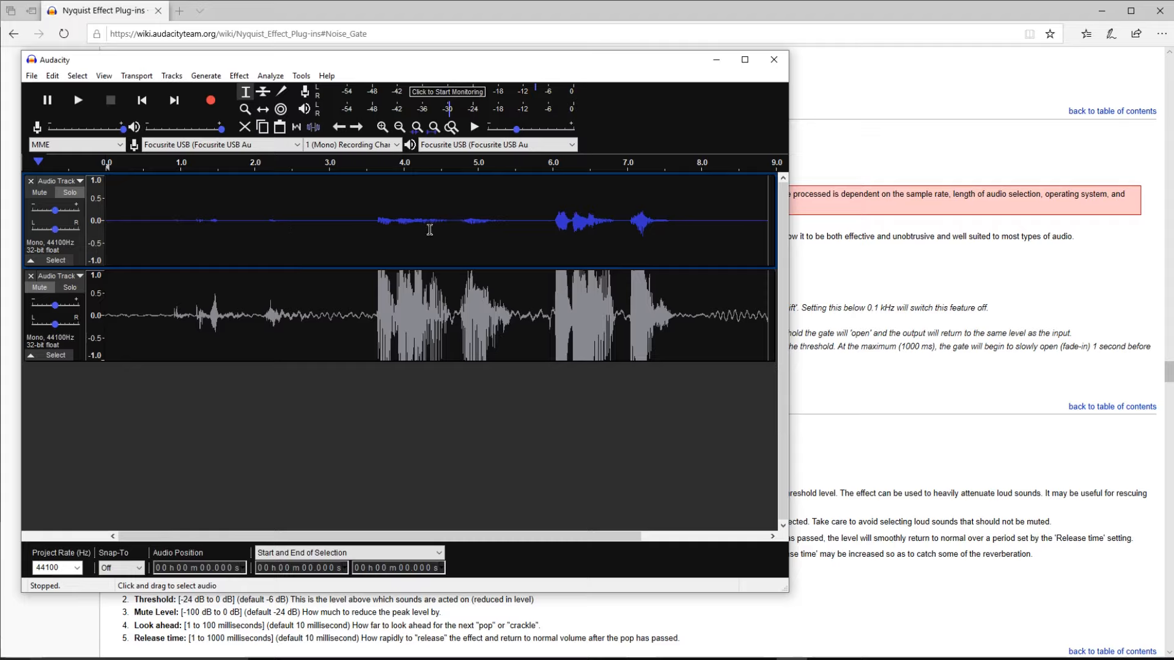
- Start live monitoring of the recording input level
left_click(430, 95)
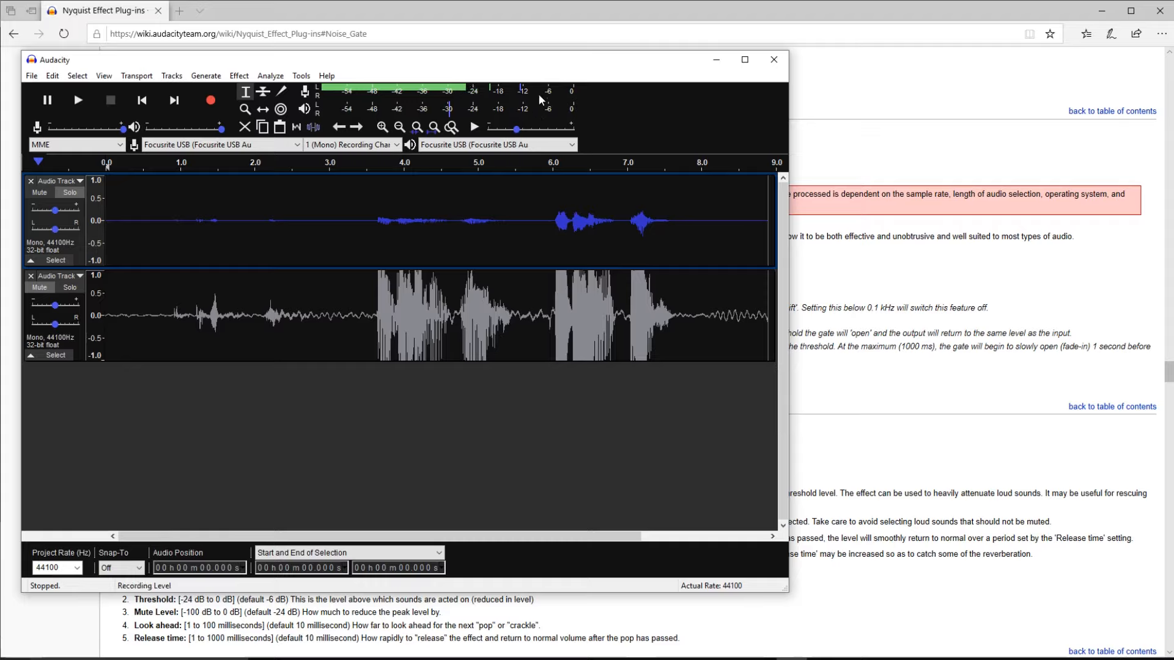
left_click(351, 197)
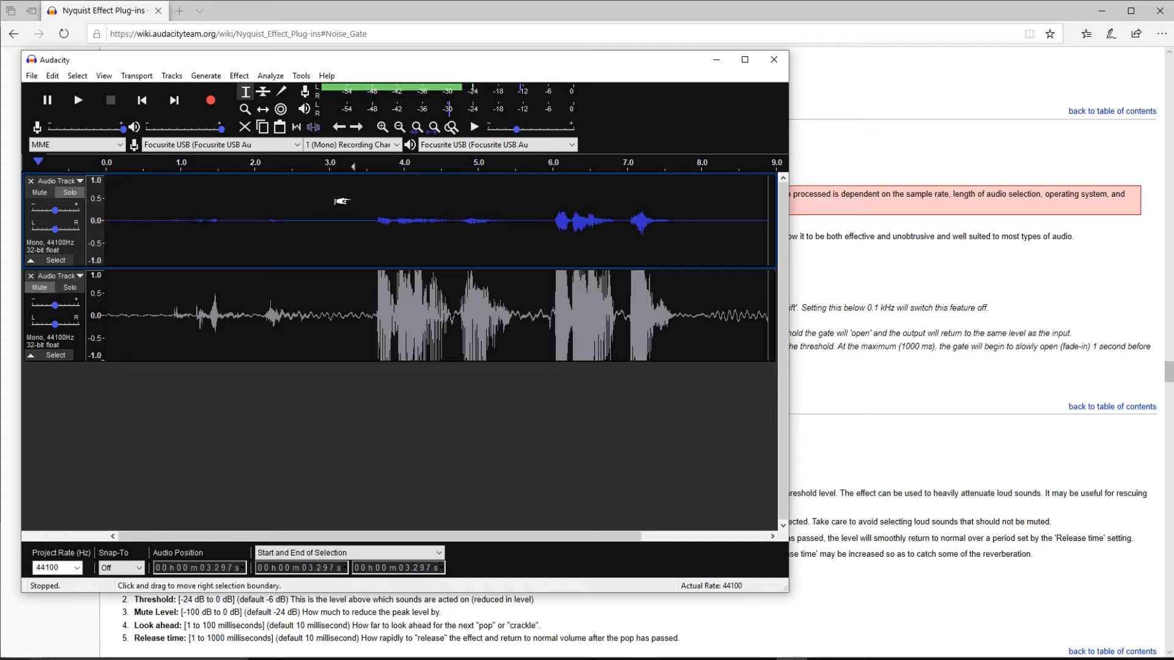
double_click(464, 231)
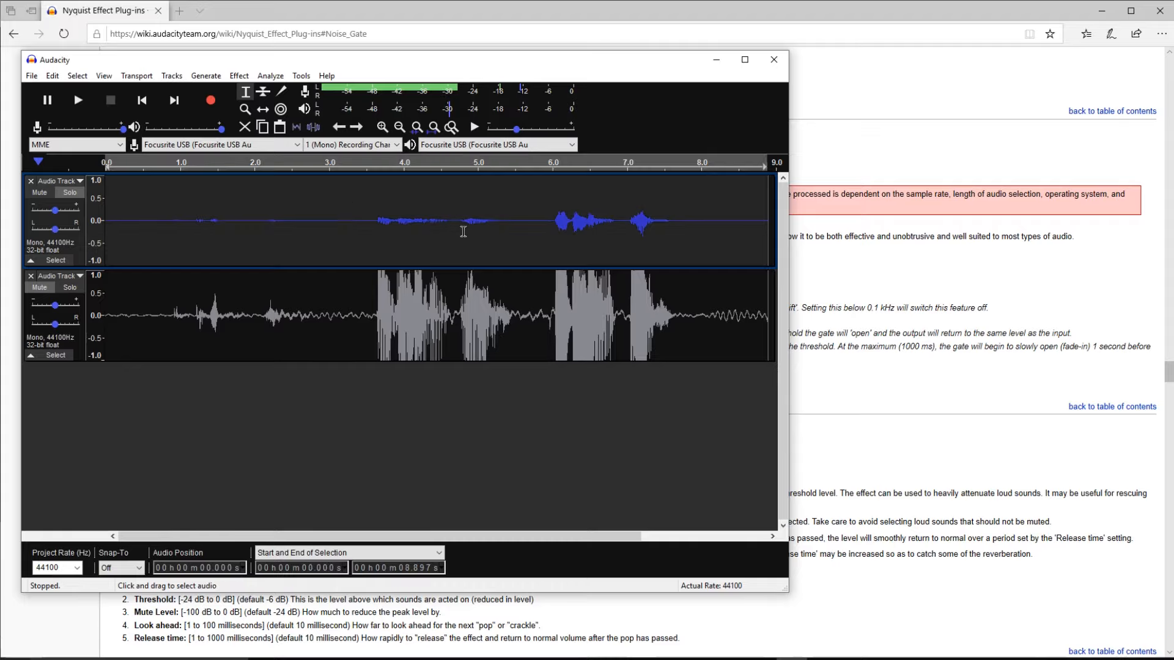
left_click(684, 214)
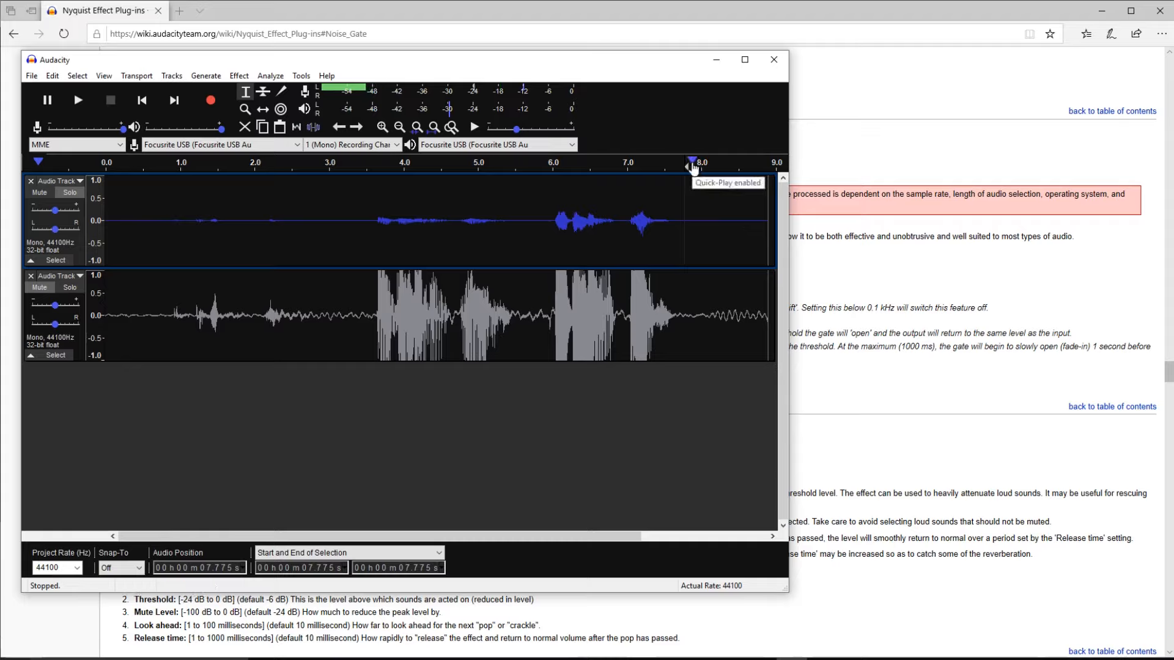
left_click(703, 221)
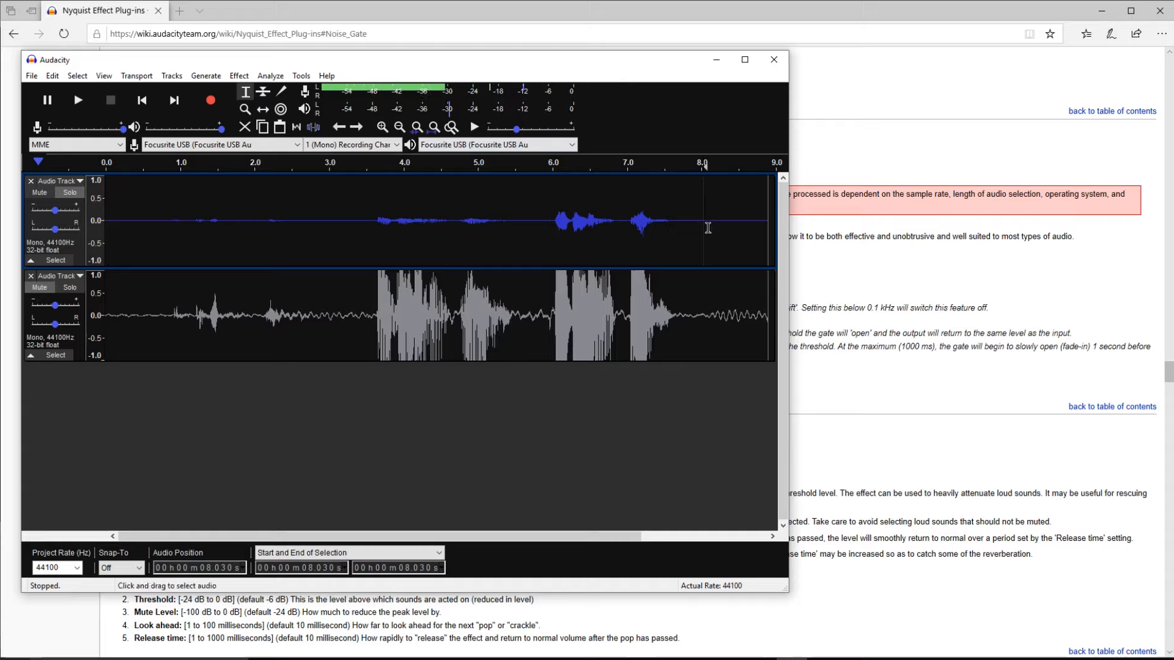
- Select a background-noise-only stretch near the end of the upper track, from about 8.07 to 8.65 seconds
left_click_drag(727, 227, 750, 229)
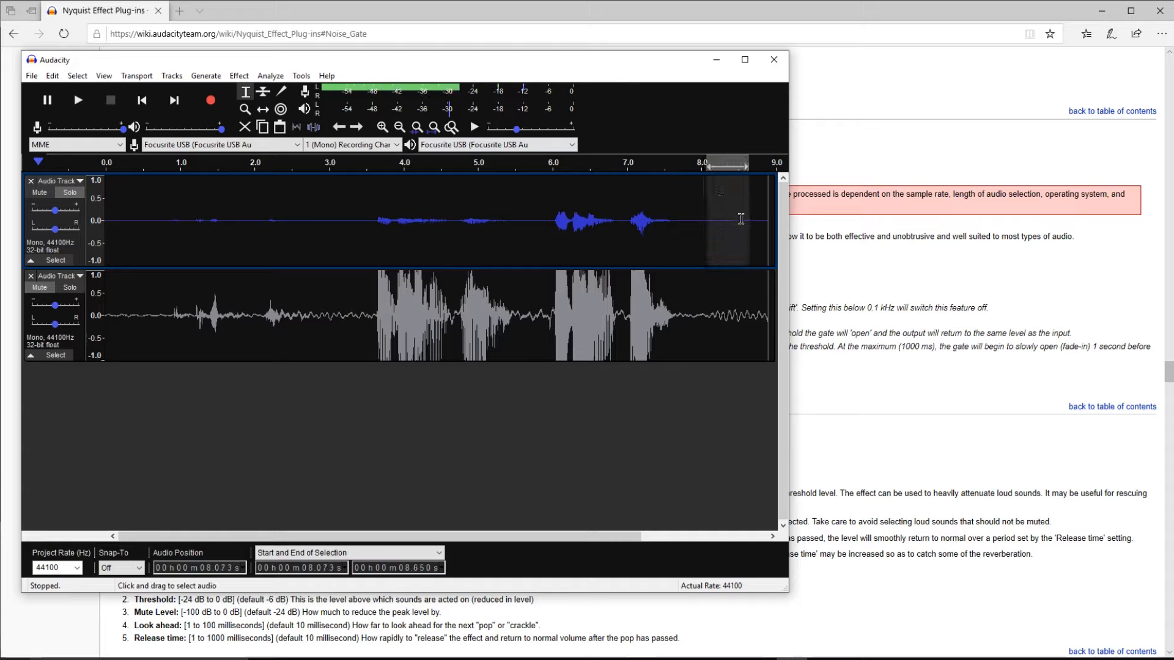
left_click(239, 76)
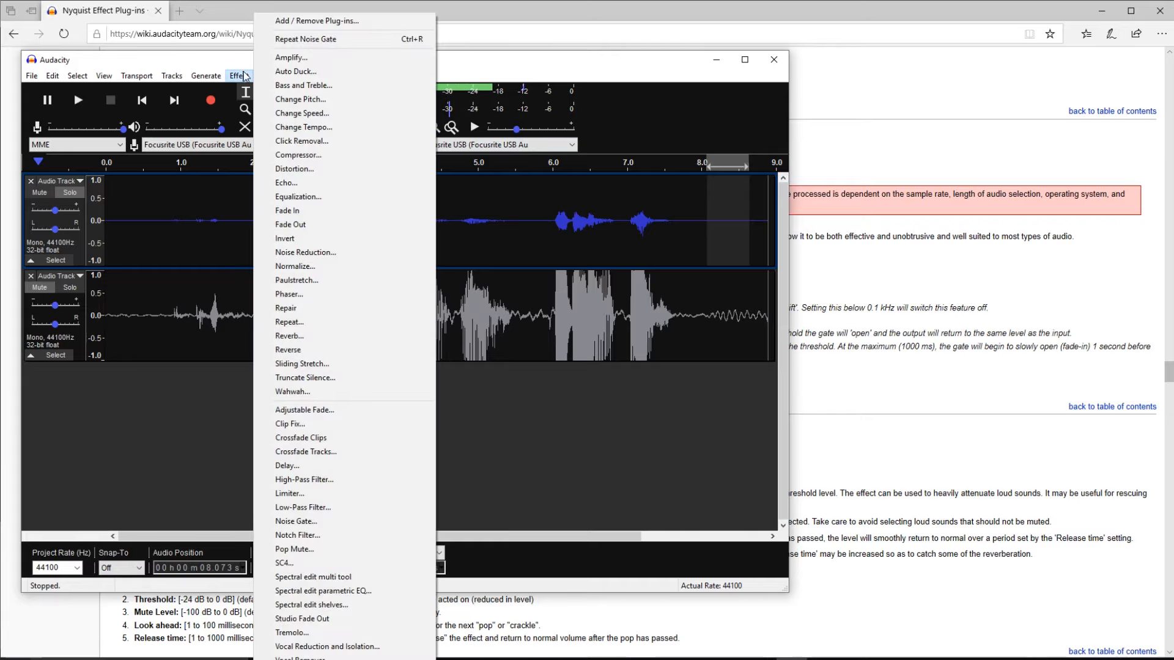
left_click(355, 265)
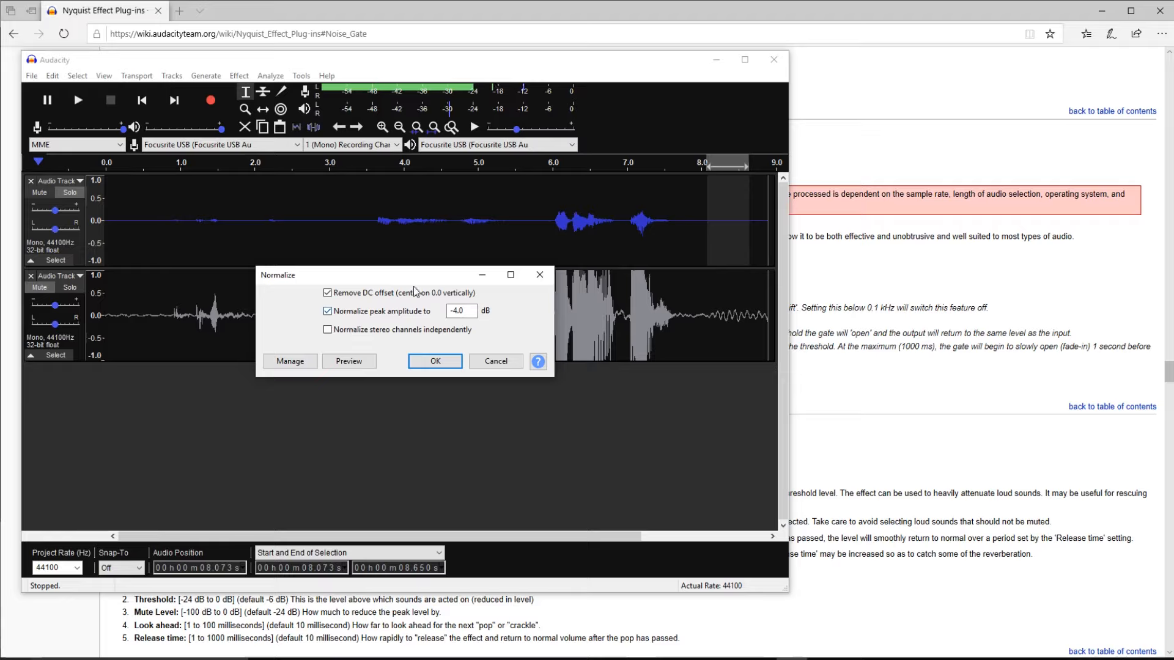
left_click(509, 362)
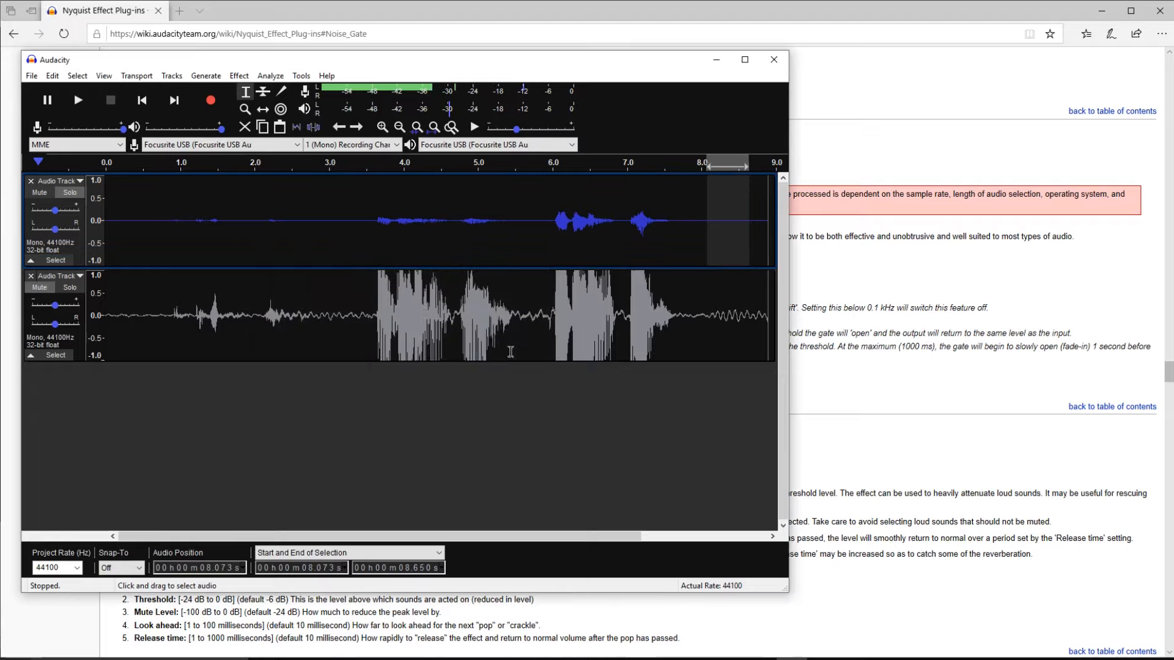
- Capture a noise profile for Noise Reduction from the selected background noise
left_click(244, 75)
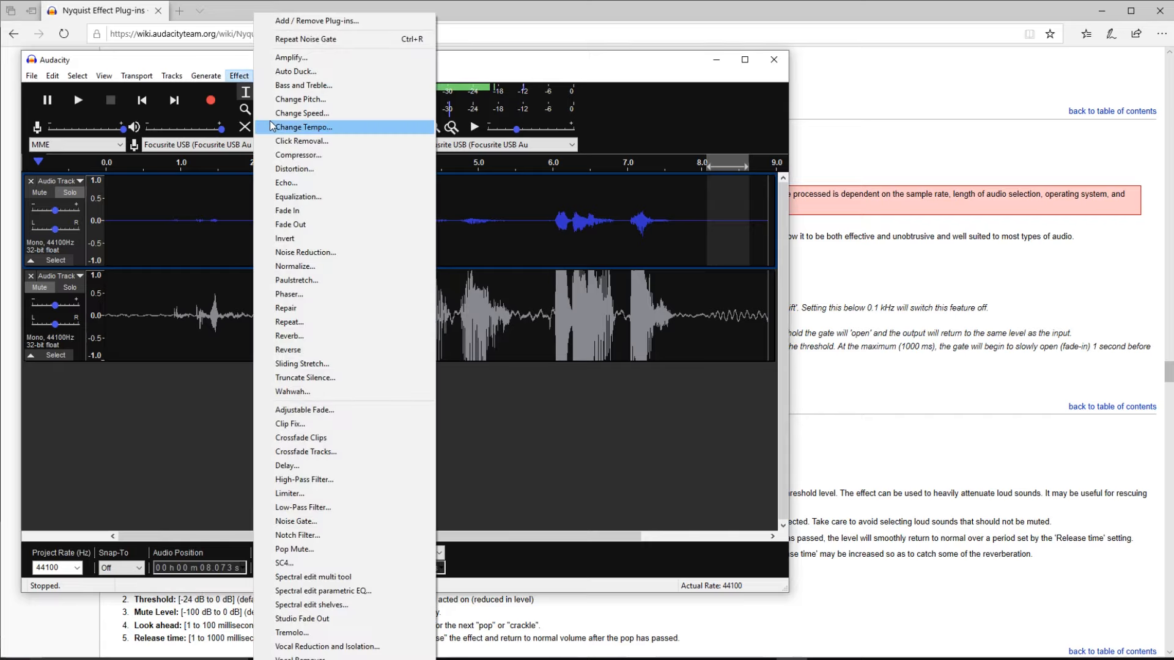
left_click(360, 252)
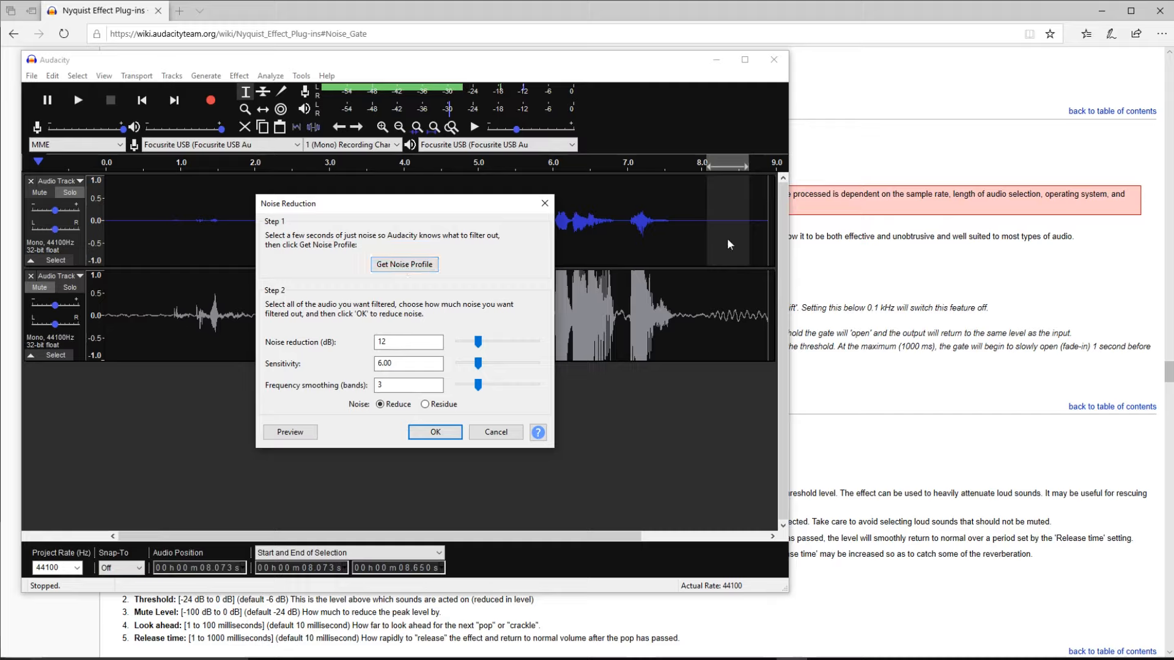
left_click(404, 264)
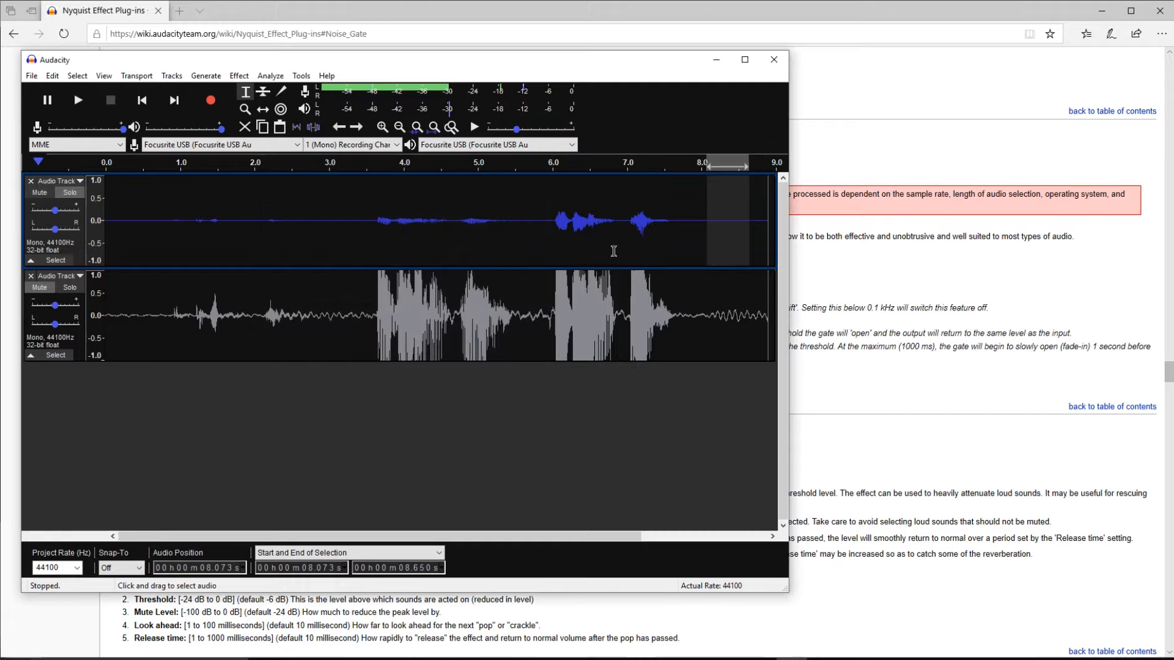
- Apply Noise Reduction to the entire upper track with 12 dB reduction, sensitivity 6.00 and 3 frequency smoothing bands
double_click(630, 232)
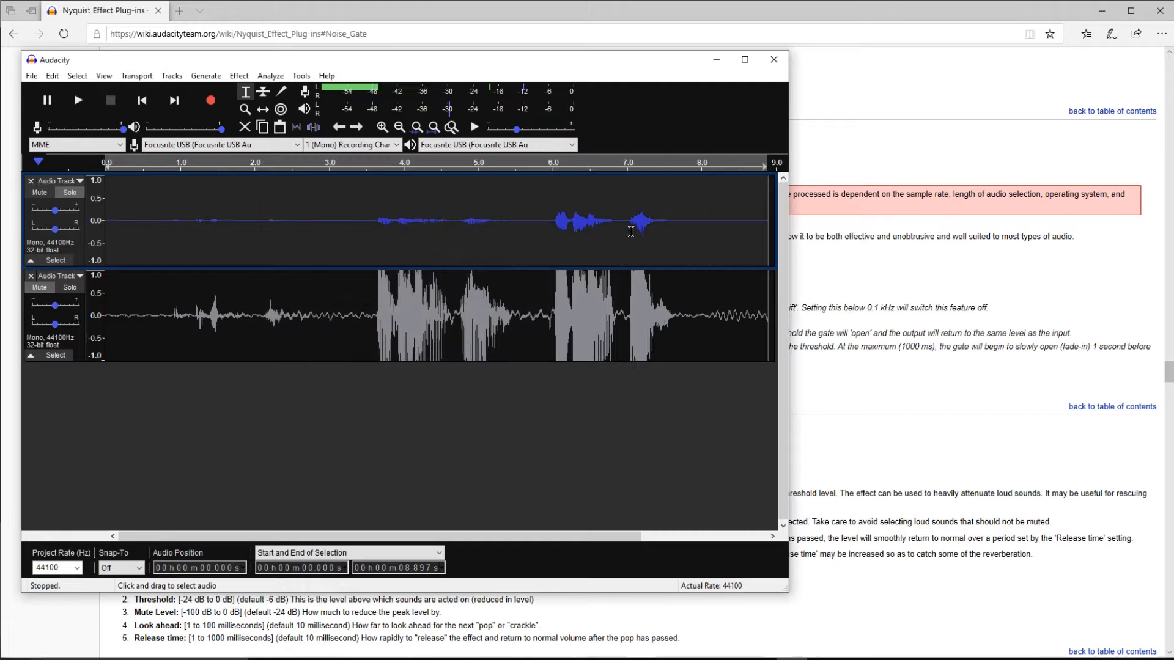
left_click(243, 75)
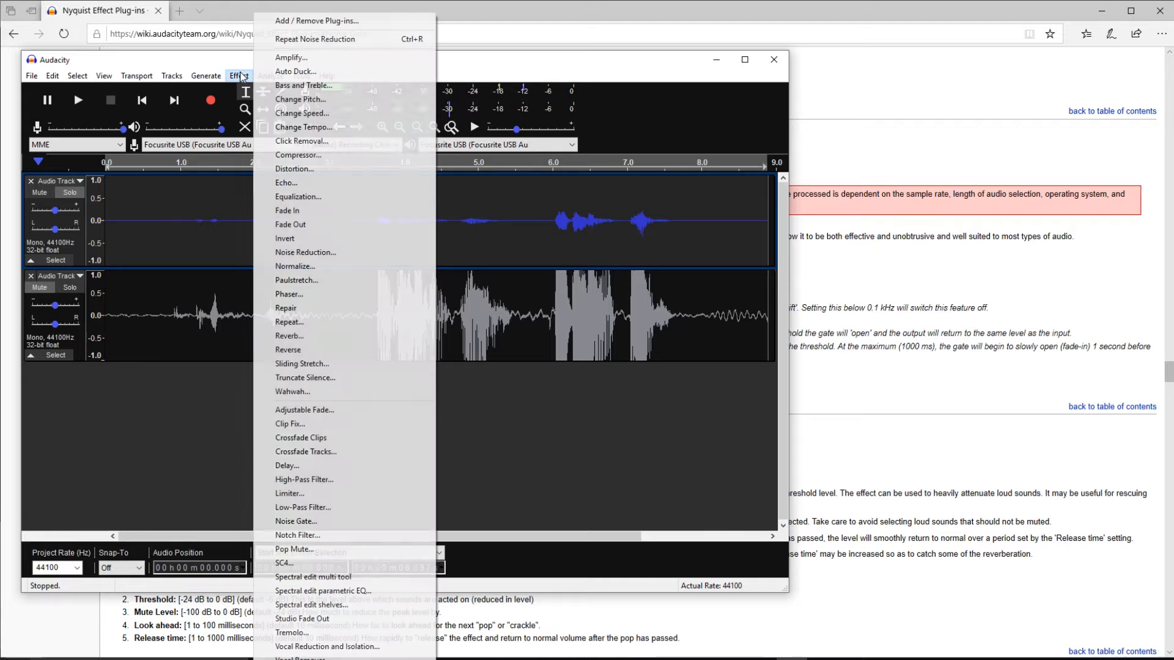
left_click(373, 256)
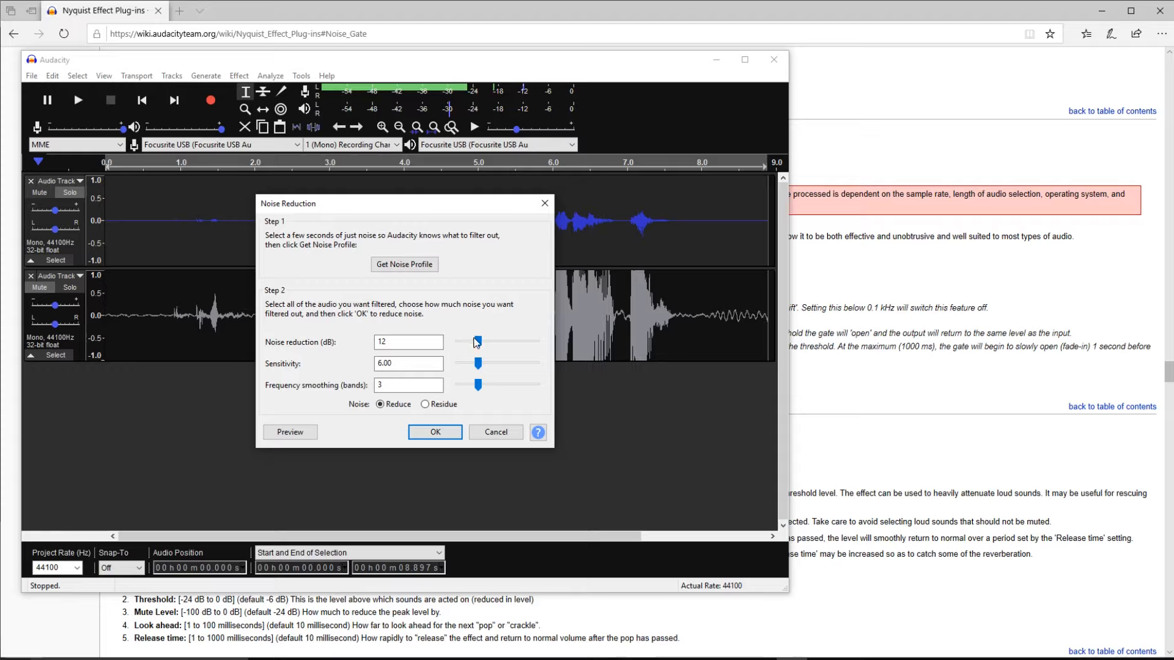
mouse_move(478, 342)
left_mouse_down()
mouse_move(498, 346)
mouse_move(479, 344)
left_mouse_up()
left_click(445, 430)
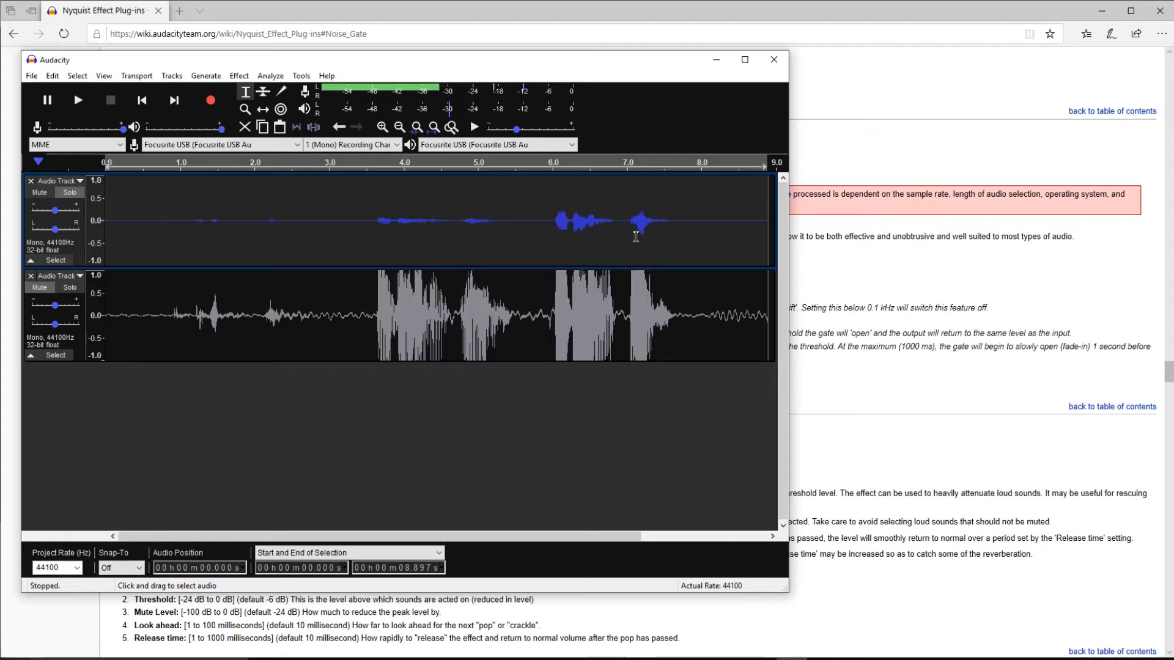
- Undo the noise reduction applied to the upper track
left_click(56, 78)
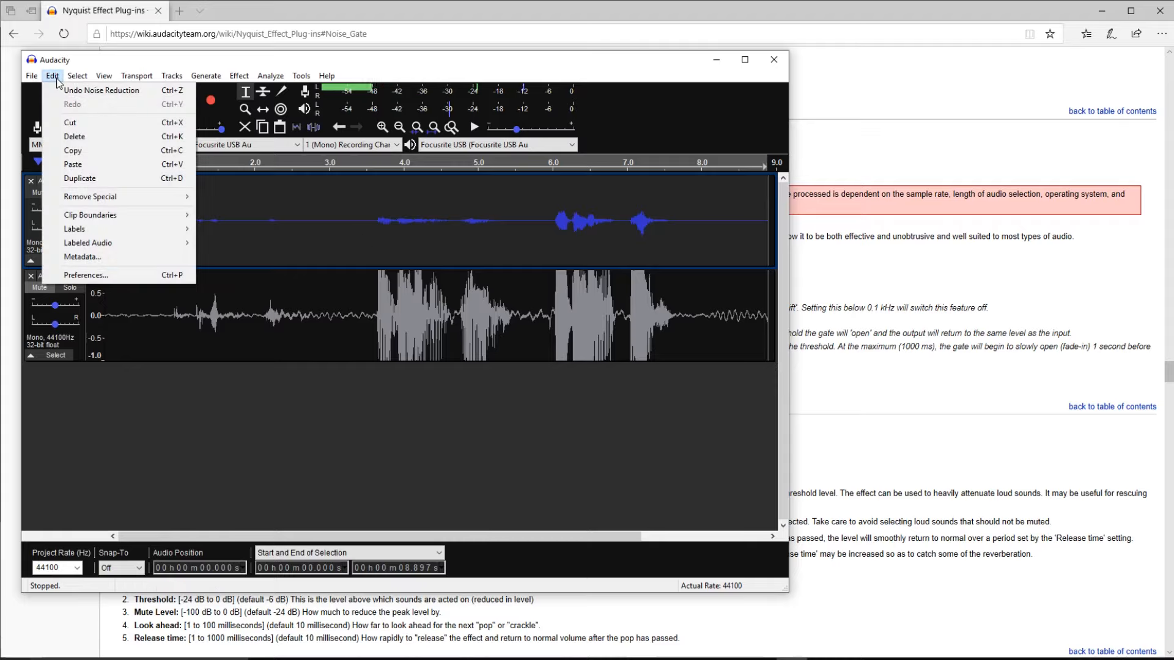
left_click(361, 223)
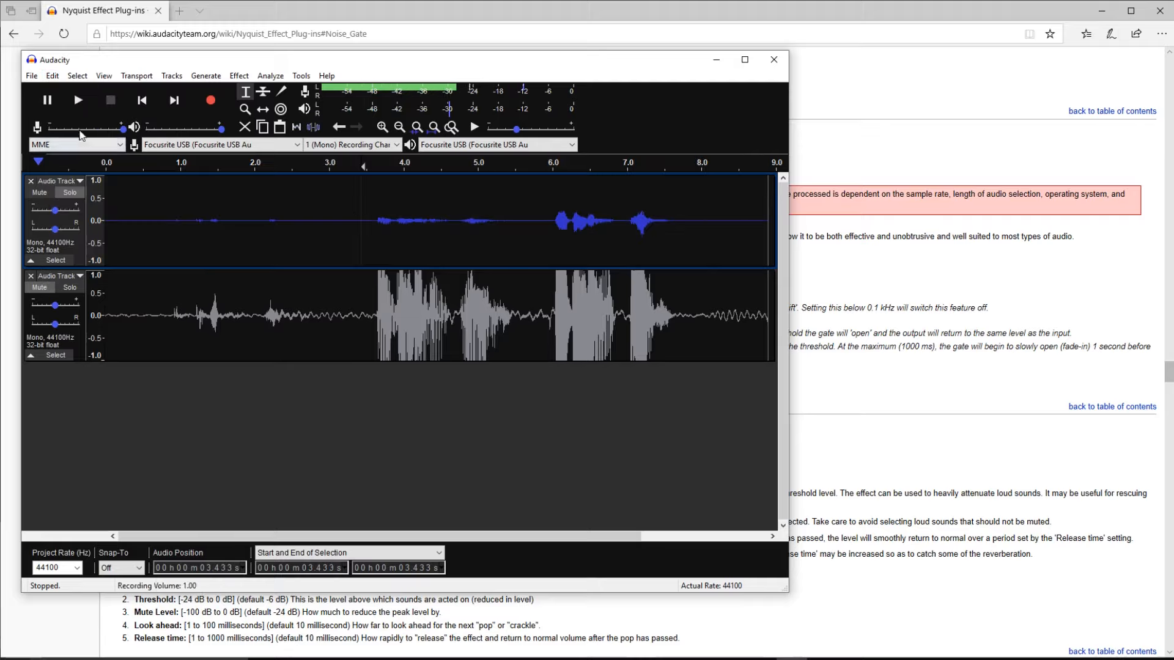
left_click(55, 78)
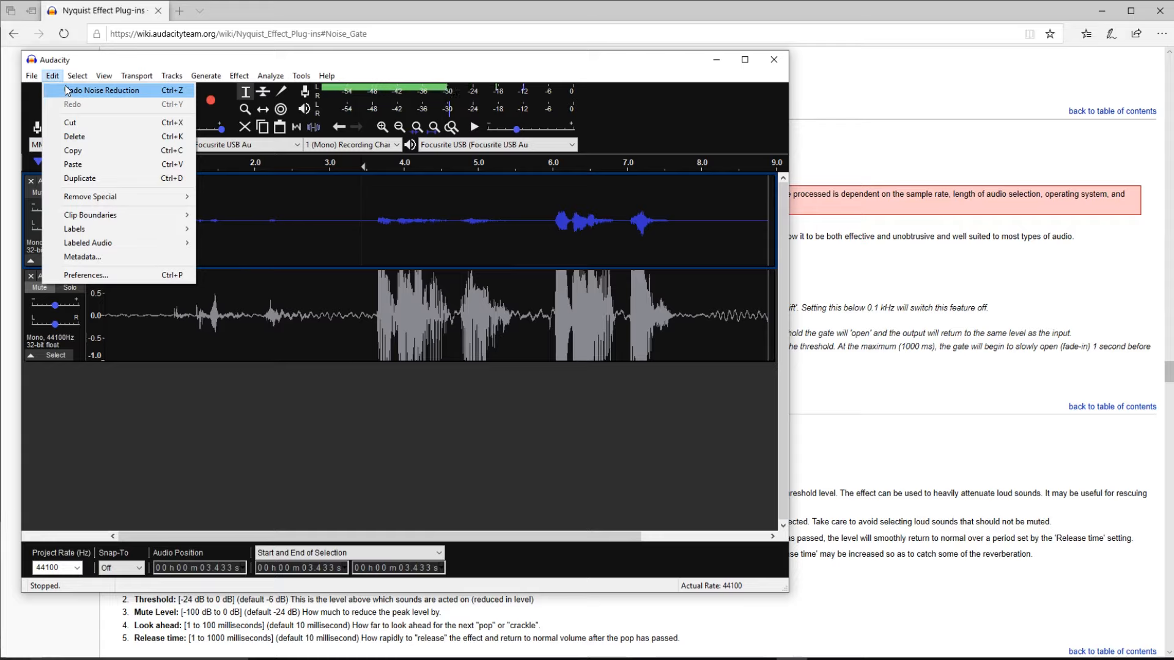
left_click(67, 91)
- Try sensitivity 4.50 in Noise Reduction, restore 6.00, and reapply the effect to the upper track at 12 dB with 3 smoothing bands
left_click(239, 76)
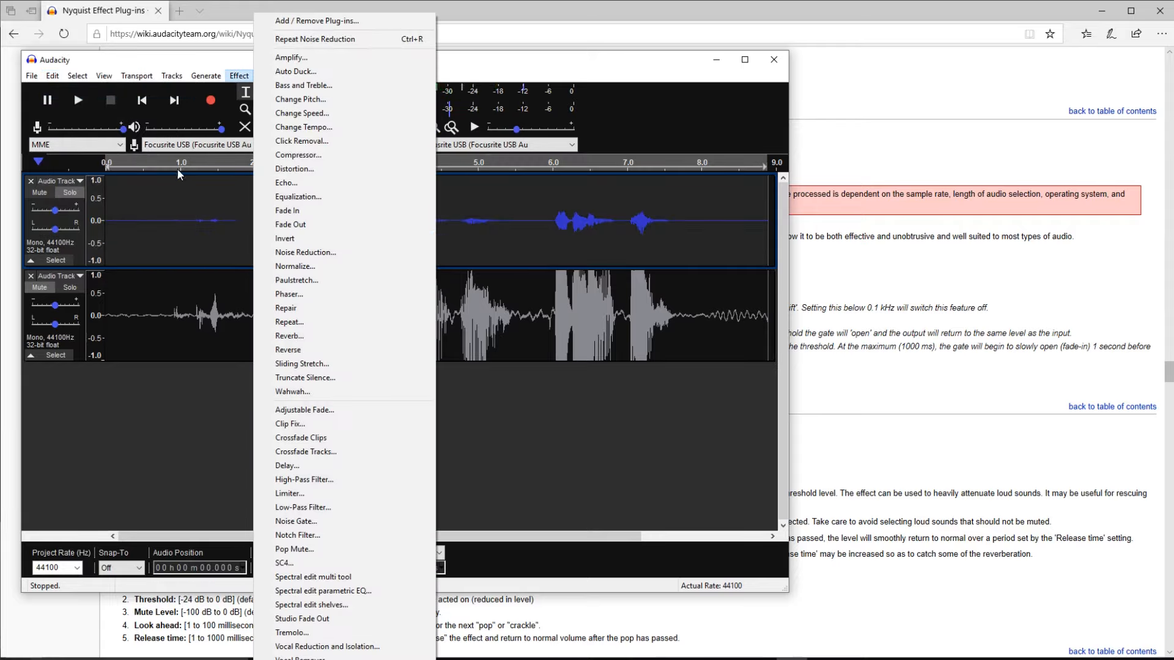
left_click(324, 252)
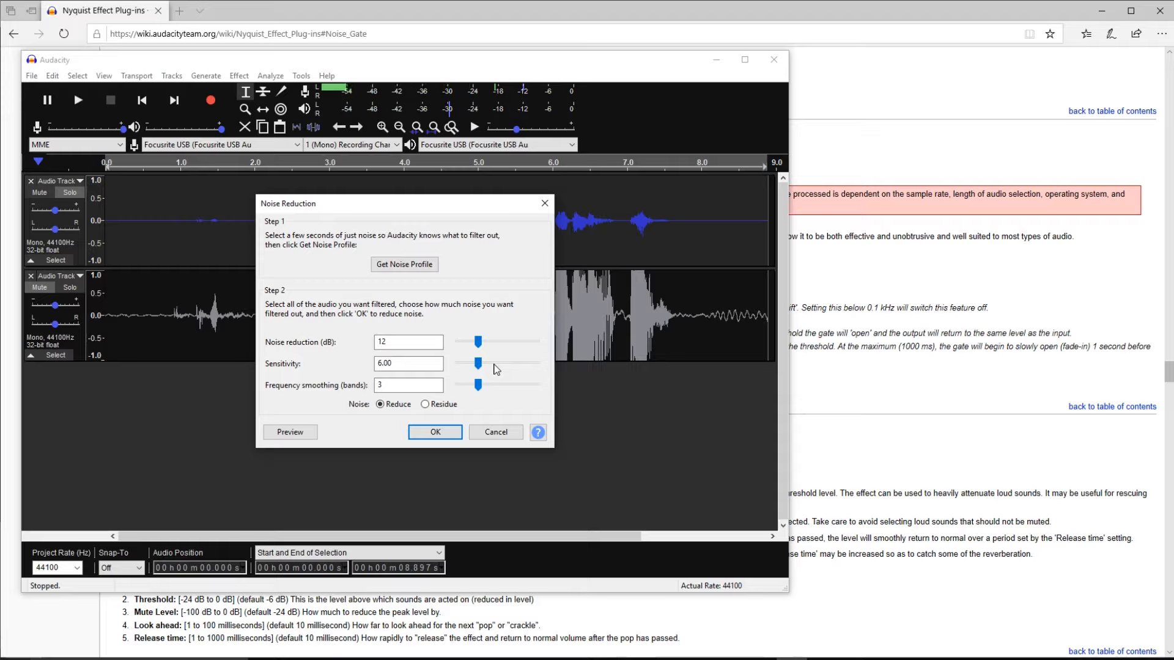
mouse_move(480, 367)
left_mouse_down()
mouse_move(535, 375)
mouse_move(486, 373)
left_mouse_up()
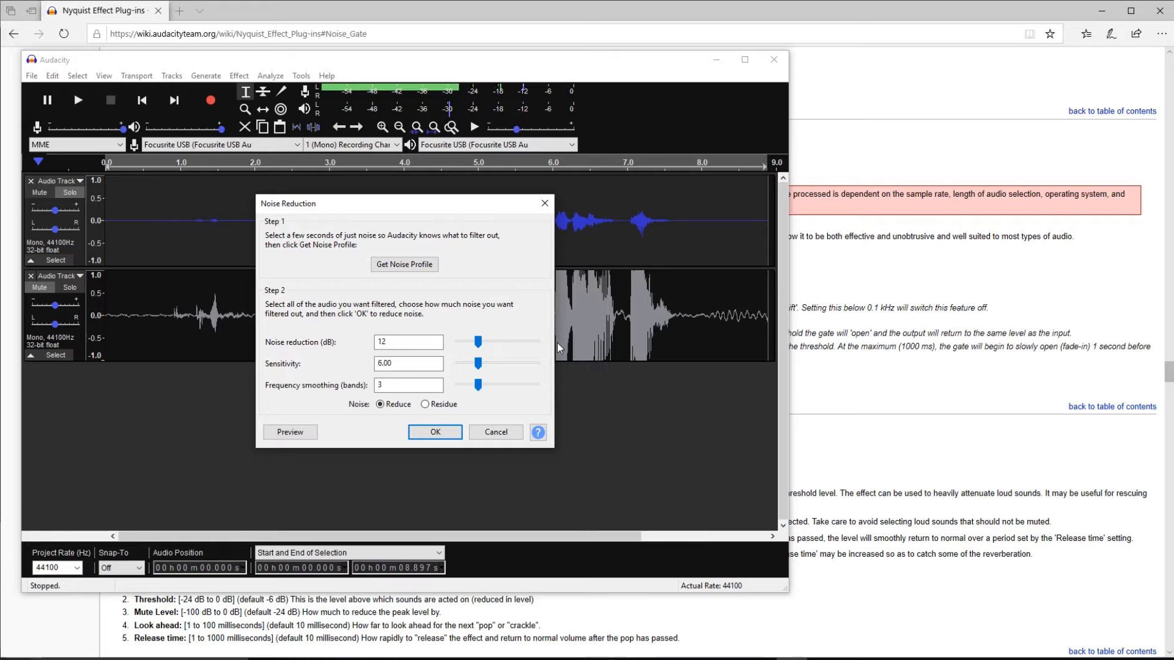
left_click_drag(477, 205, 397, 212)
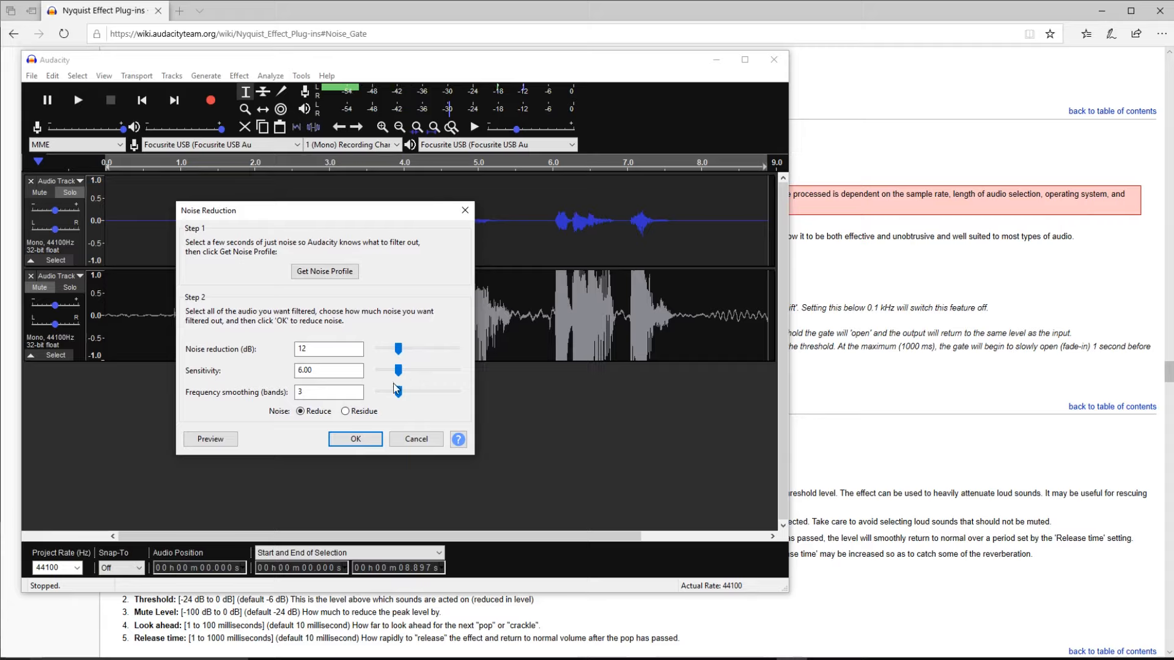
mouse_move(394, 376)
left_mouse_down()
mouse_move(380, 382)
mouse_move(394, 384)
left_mouse_up()
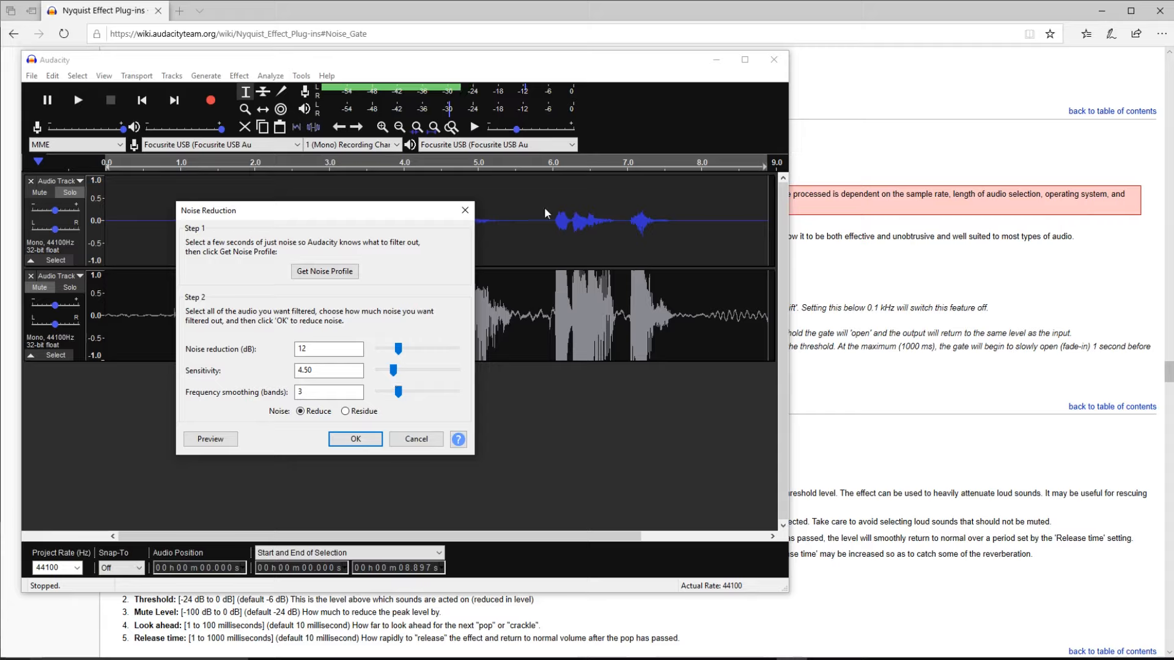
left_click_drag(393, 370, 385, 375)
left_click_drag(392, 215, 521, 209)
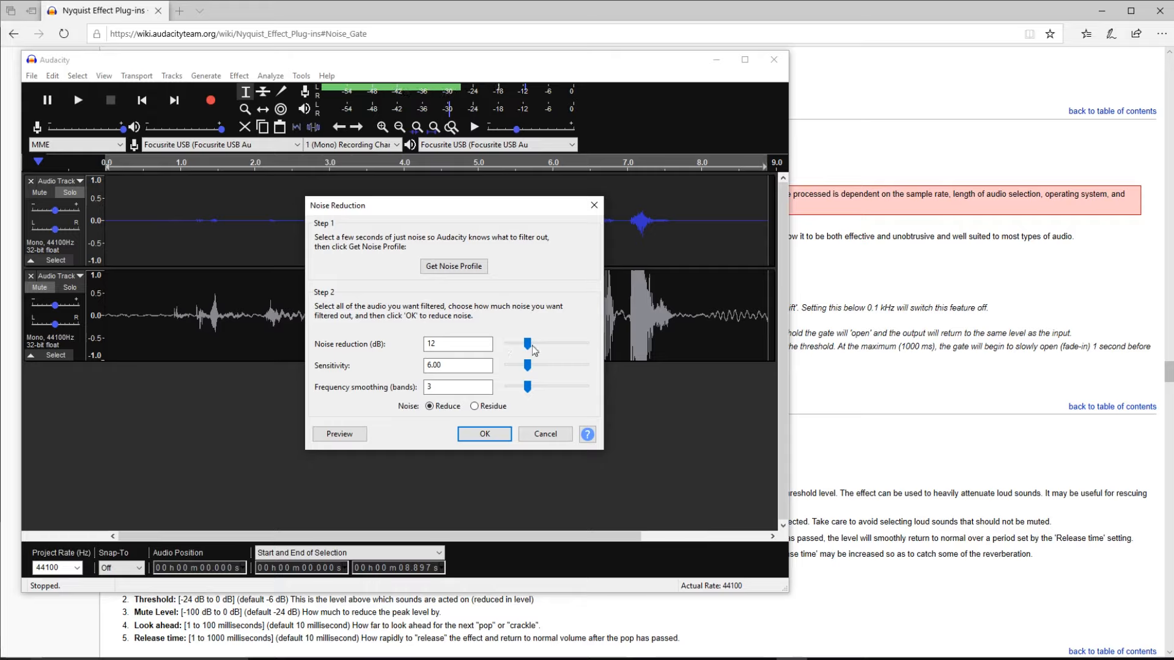
left_click(485, 434)
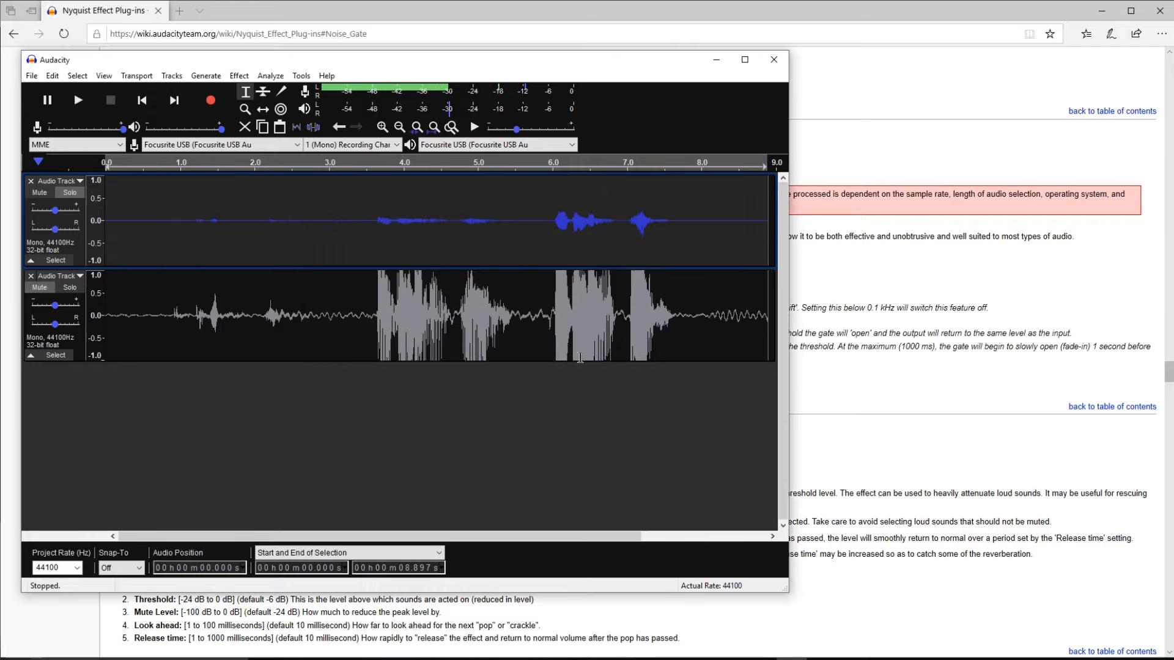
- Undo the second noise reduction pass on the upper track
left_click(354, 217)
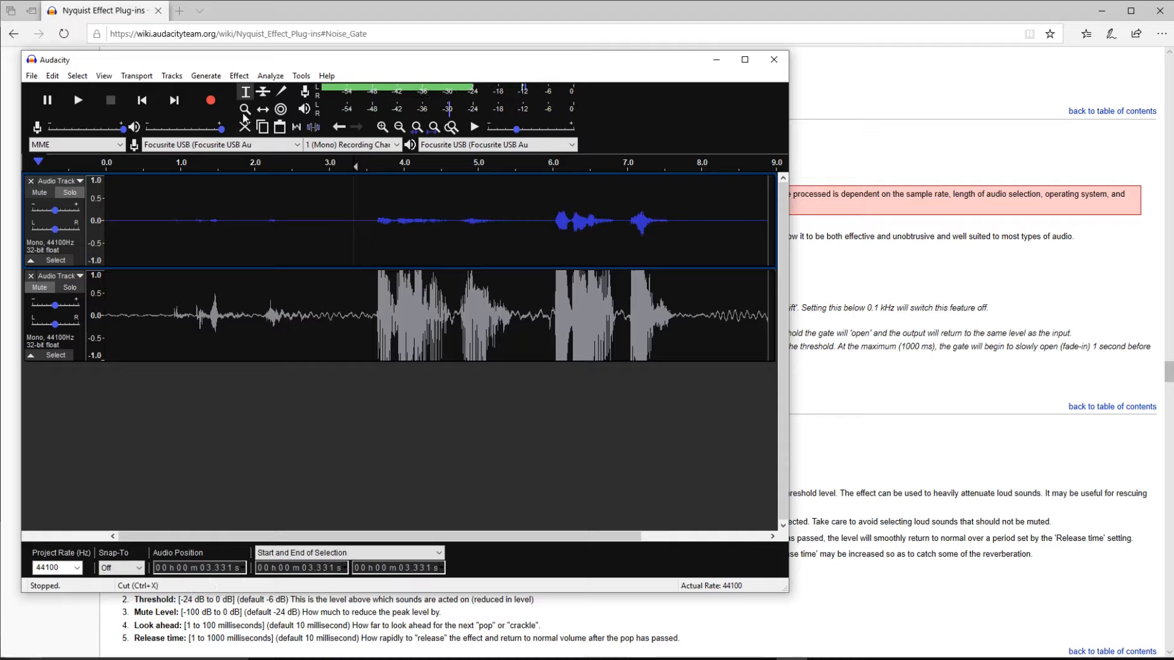
left_click(346, 222)
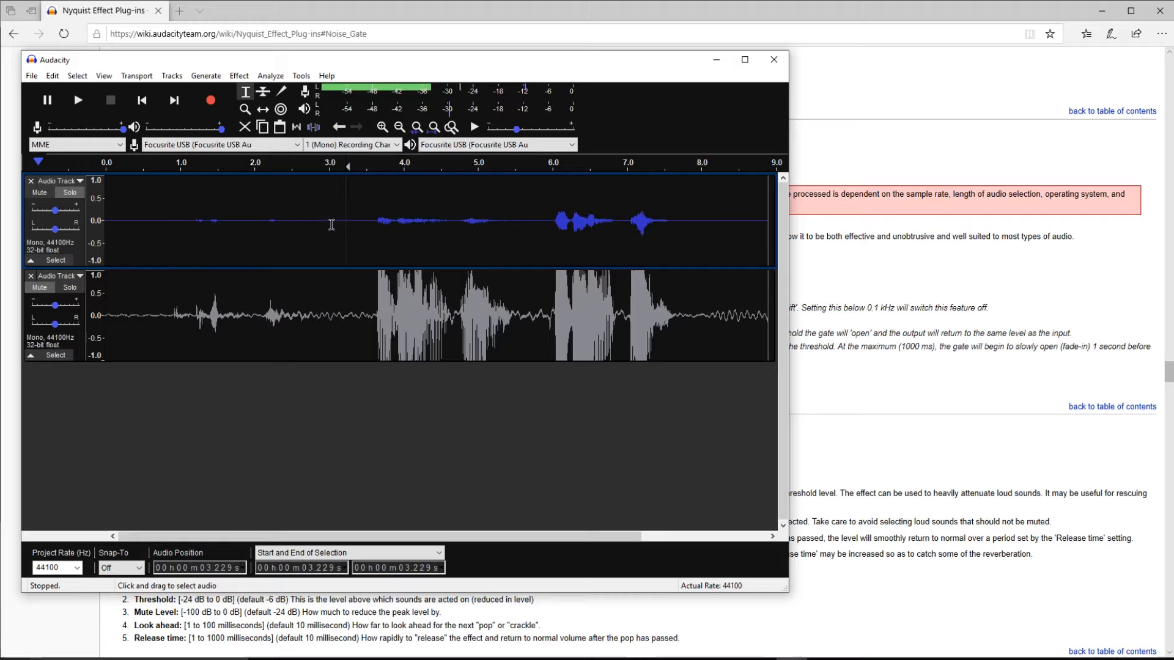
left_click(53, 76)
left_click(64, 90)
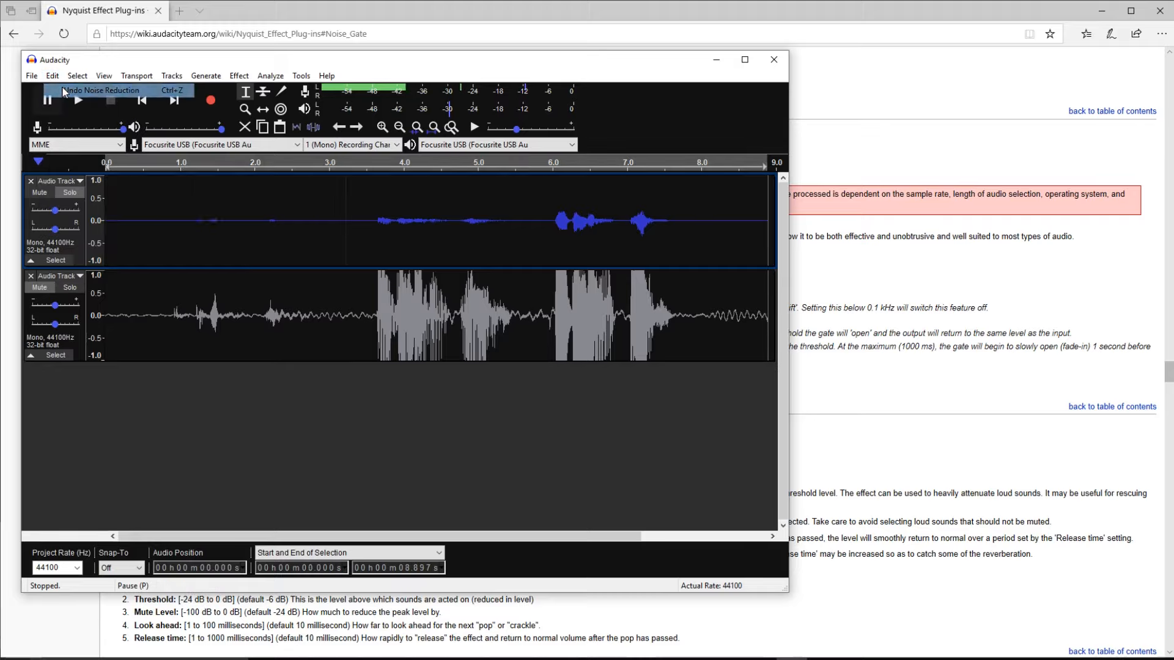
- Normalize the entire upper track to a peak amplitude of -4.0 dB with DC offset removal enabled
double_click(334, 219)
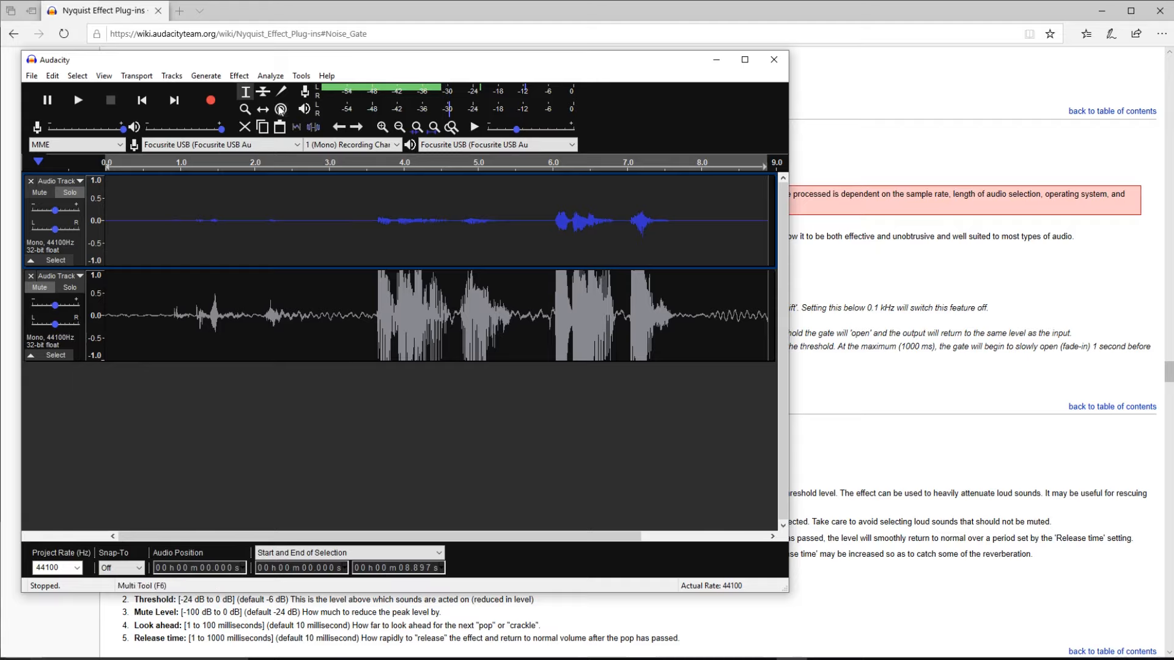
left_click(239, 75)
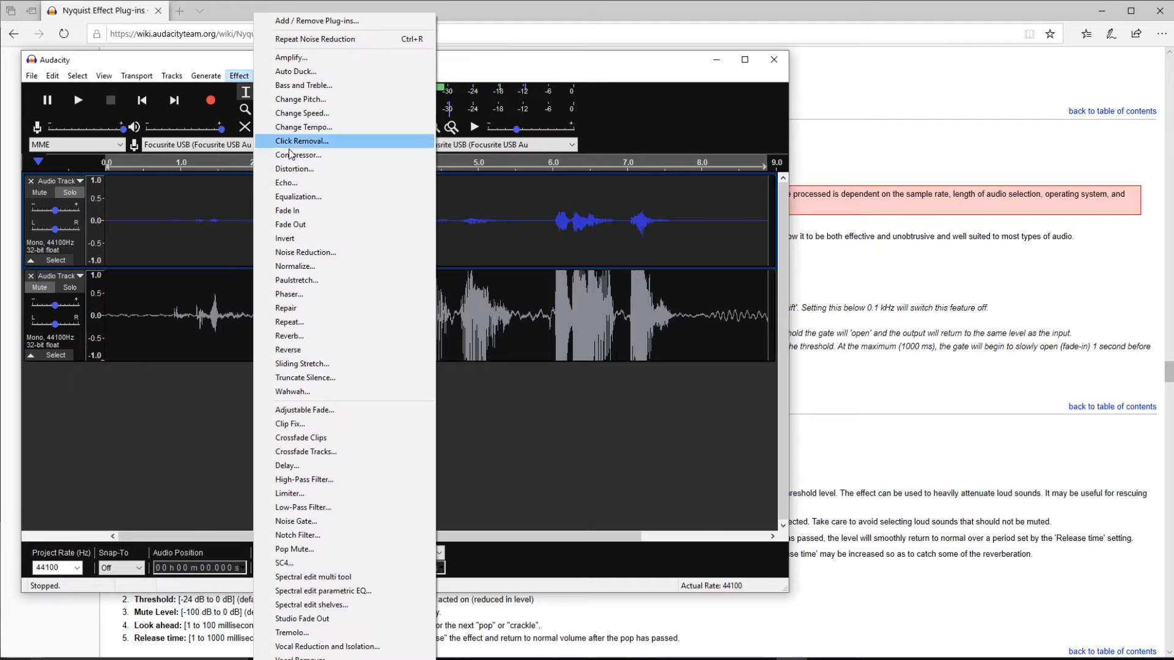
left_click(311, 267)
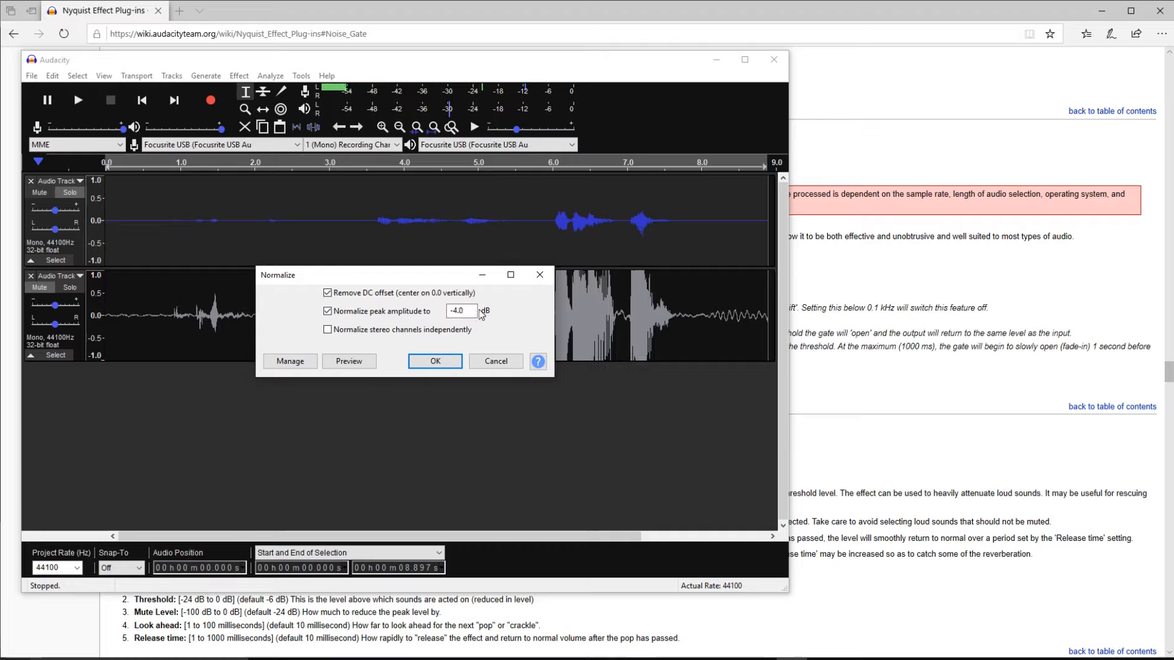
left_click_drag(435, 282, 504, 287)
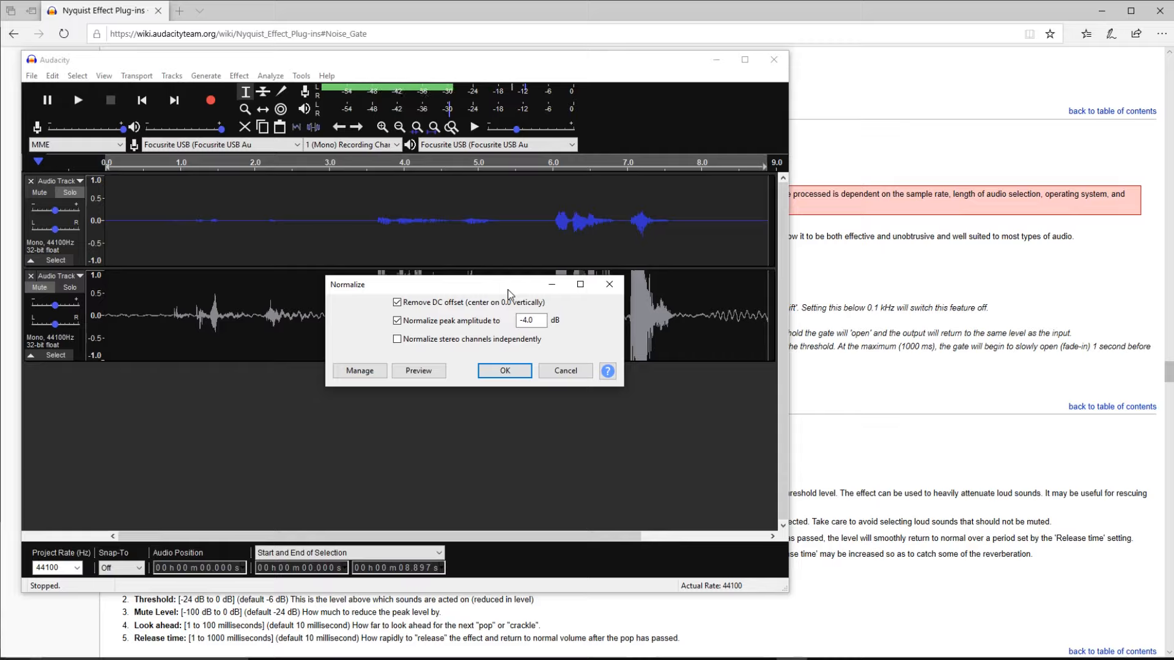
left_click_drag(508, 295, 488, 258)
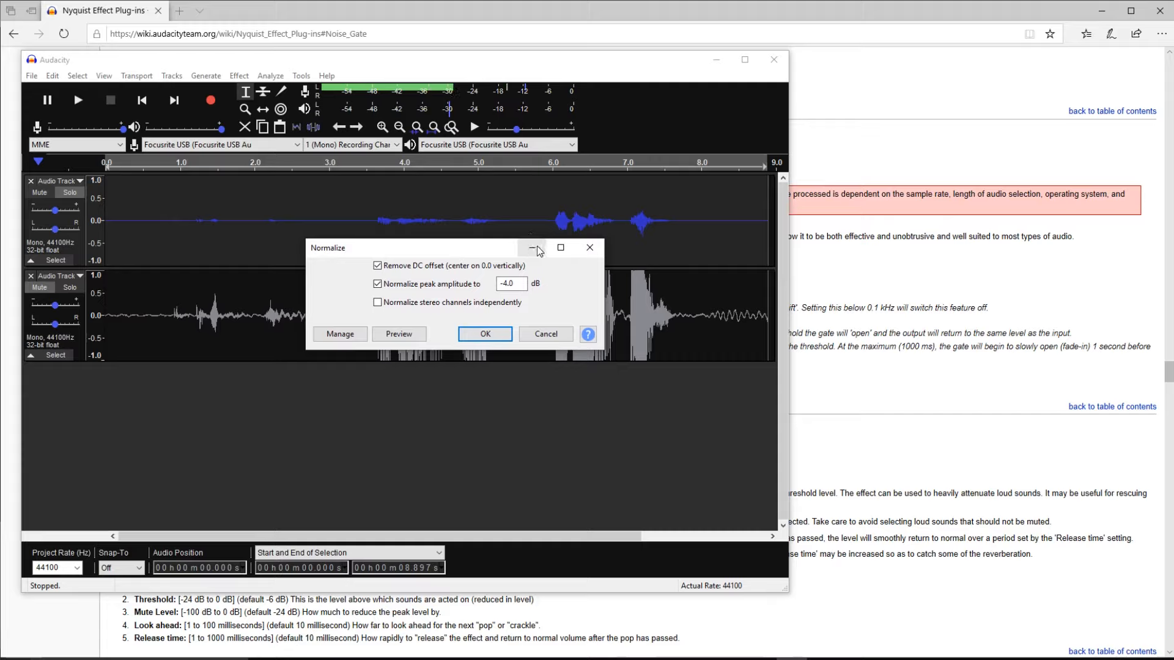
left_click_drag(478, 256, 522, 270)
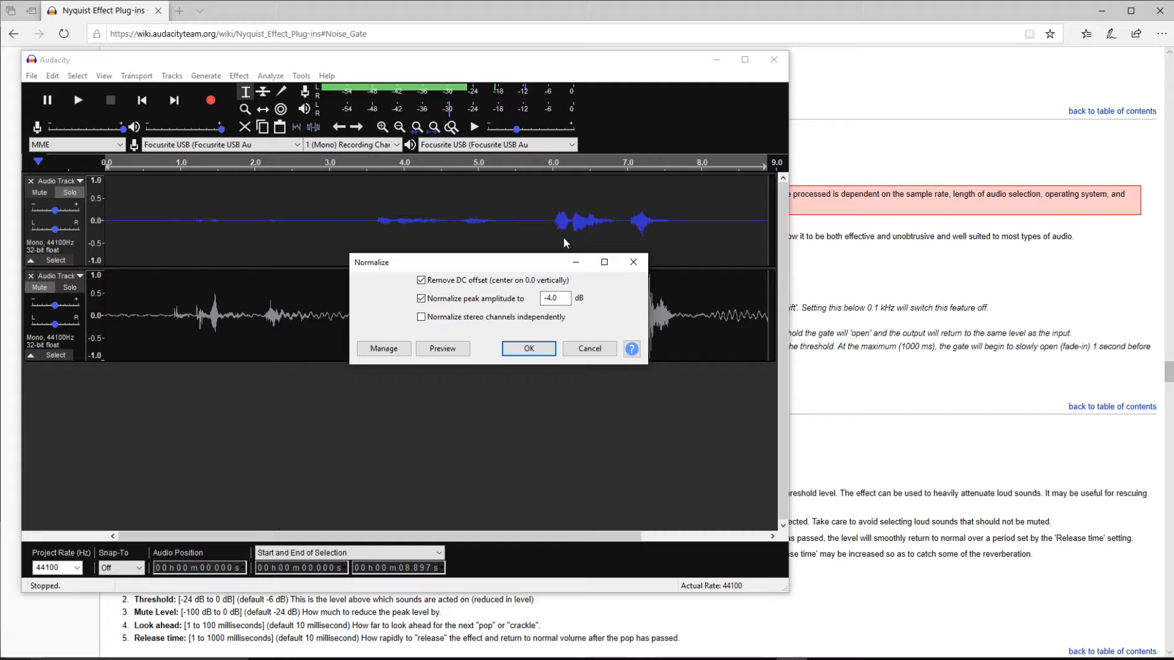
left_click_drag(528, 269, 500, 268)
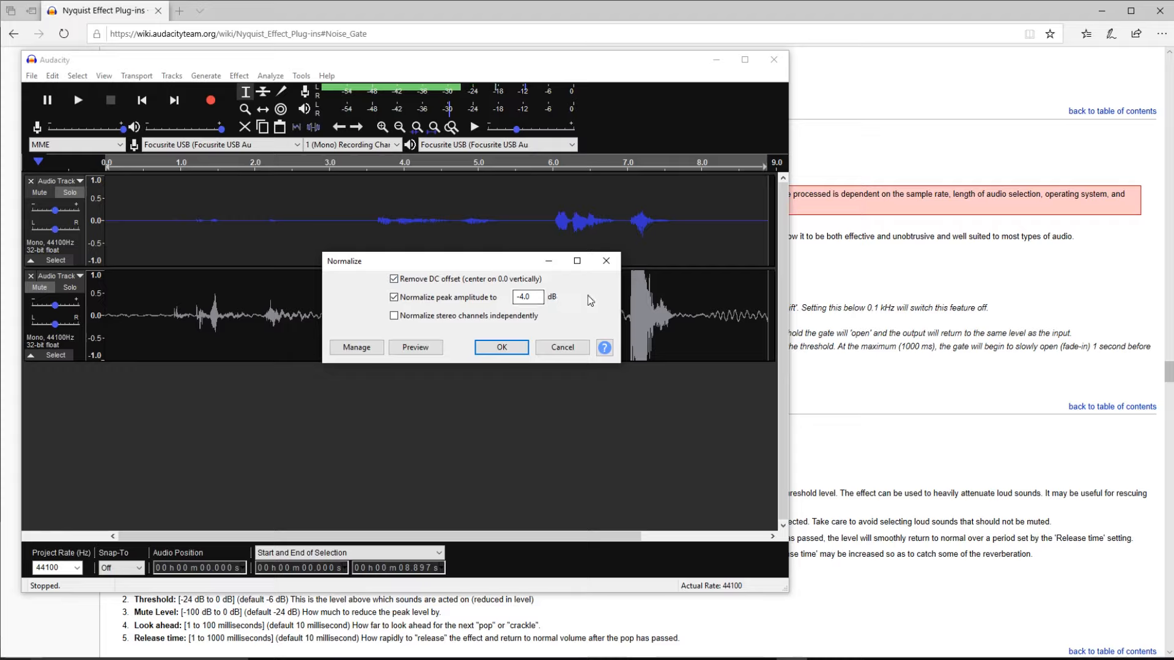
double_click(527, 302)
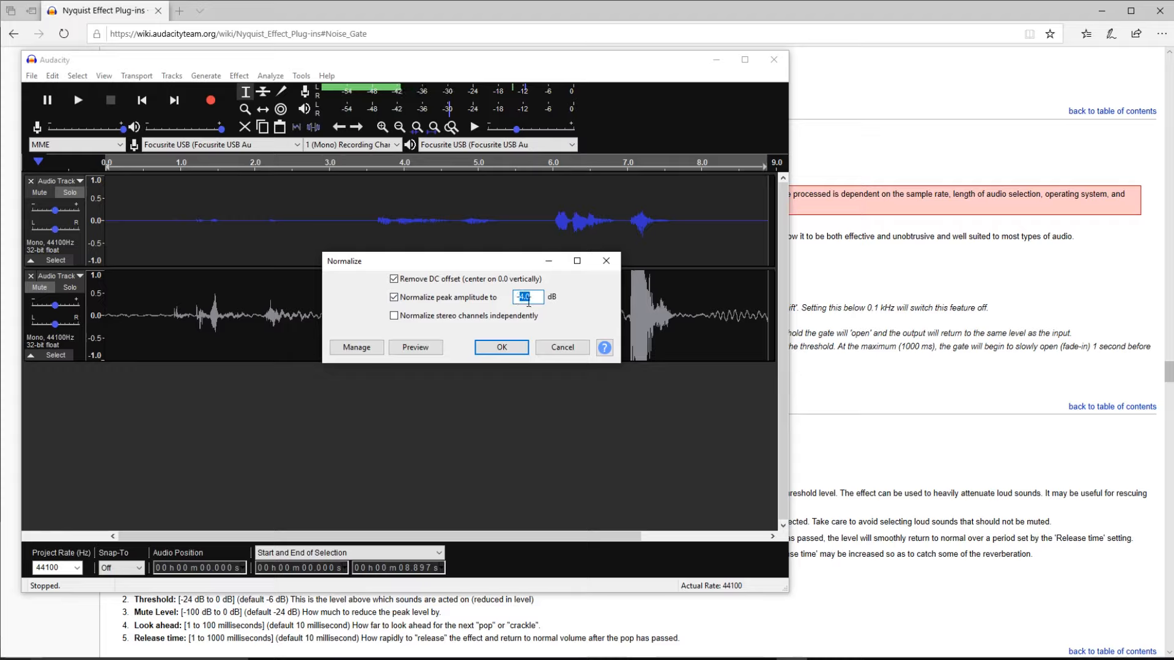
left_click(535, 301)
left_click(502, 347)
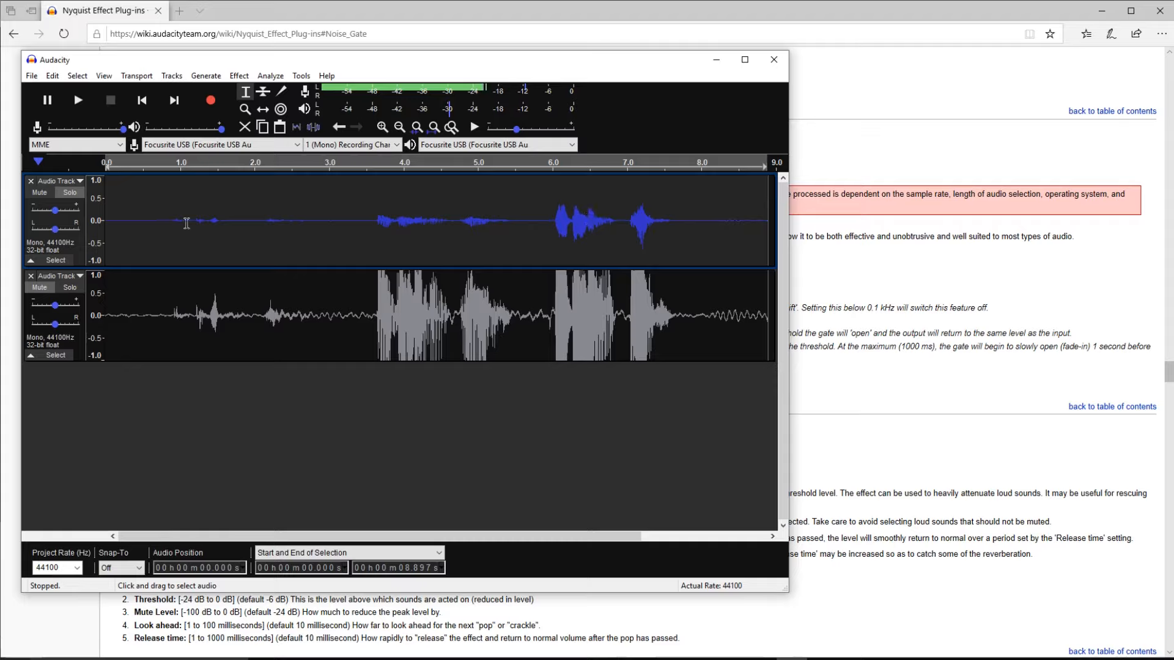
- Try Compressor on the entire upper track with threshold -12 dB, noise floor -40 dB and ratio 2:1, and undo it
left_click(164, 225)
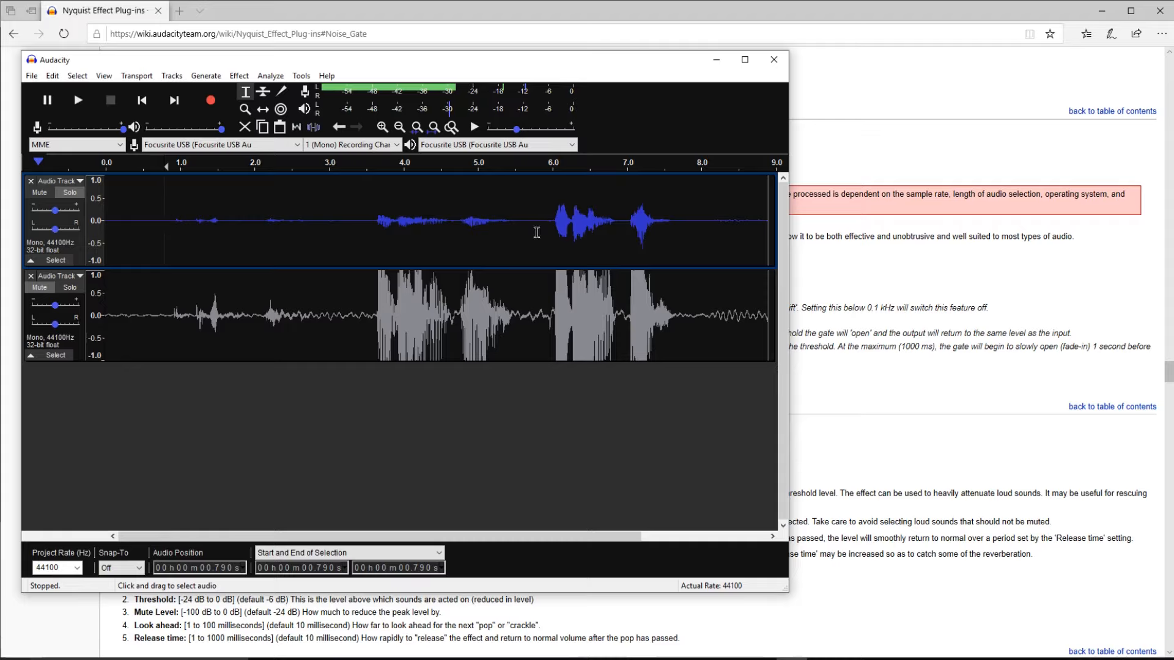
double_click(249, 216)
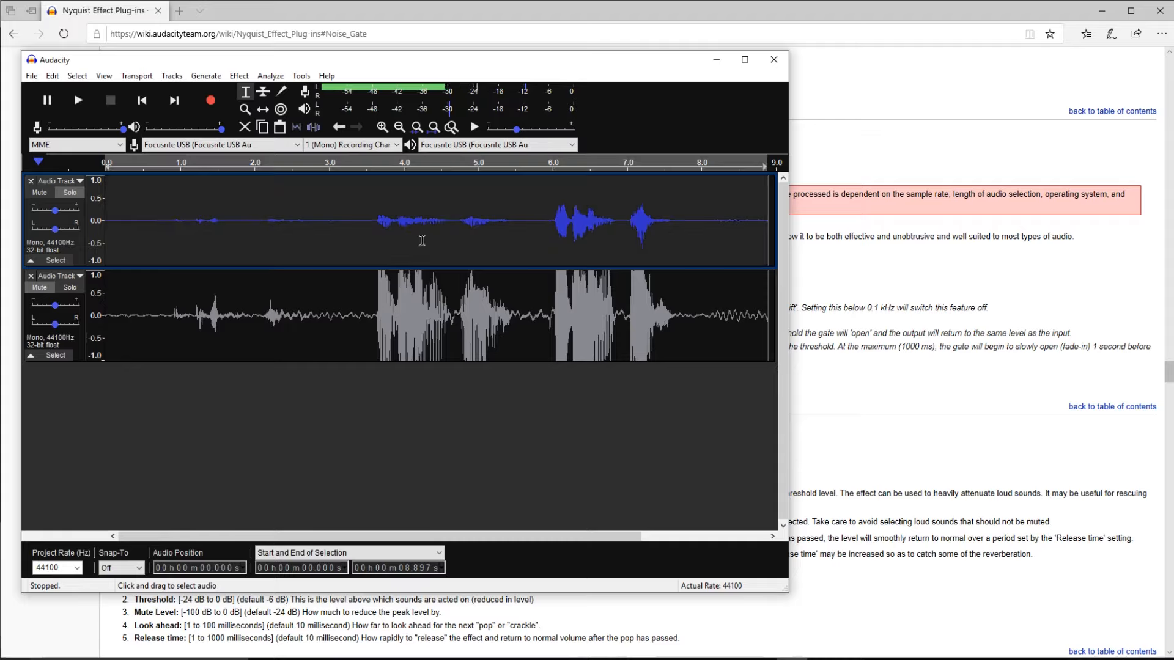
left_click(238, 76)
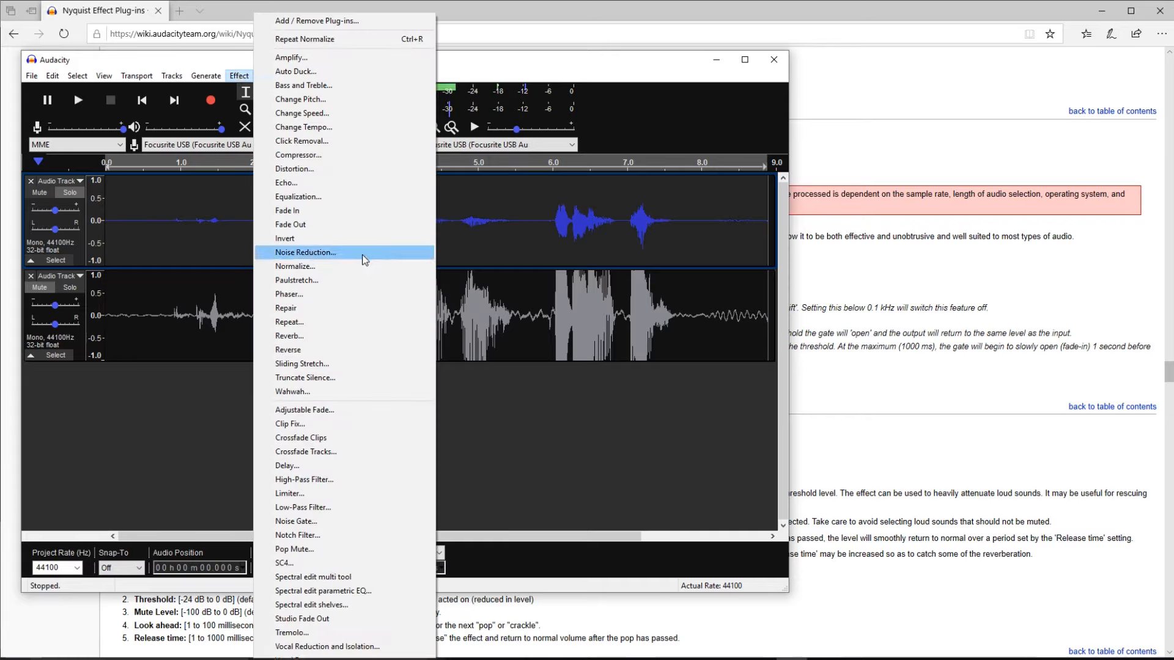
left_click(306, 156)
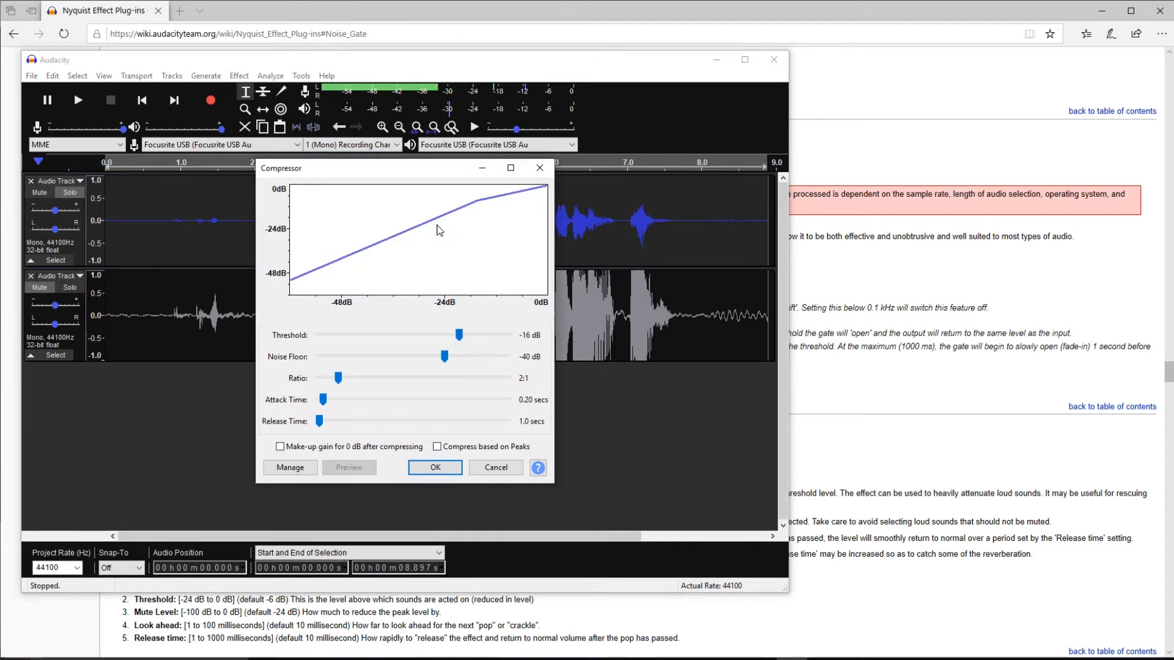
left_click_drag(415, 172, 240, 168)
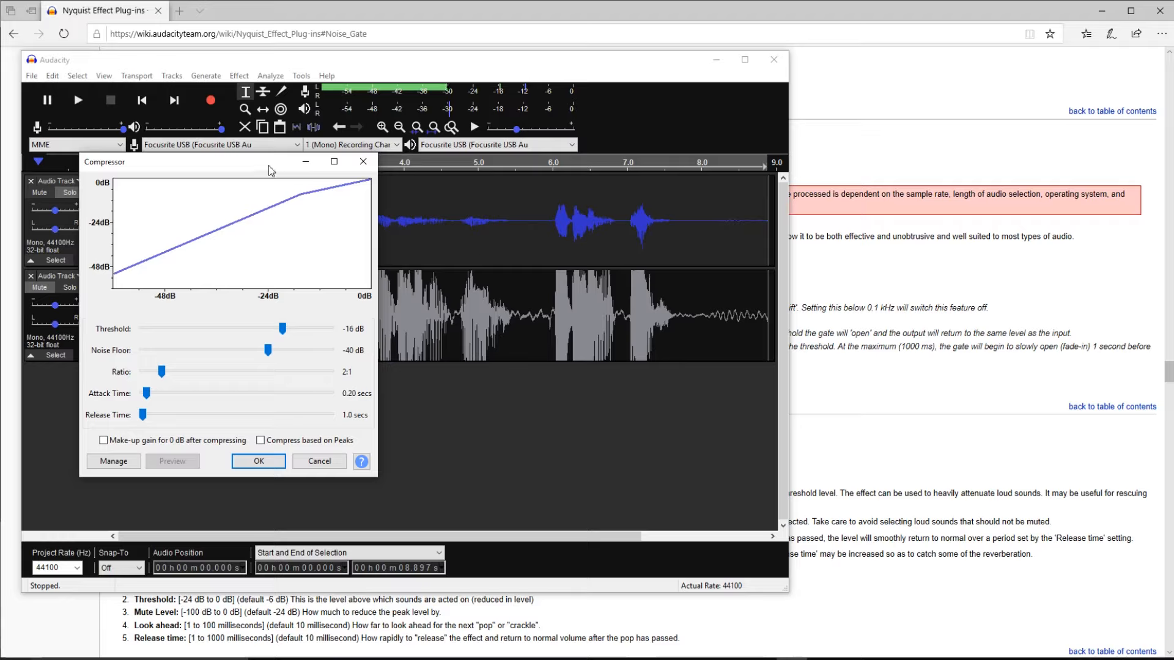
left_click_drag(267, 169, 327, 211)
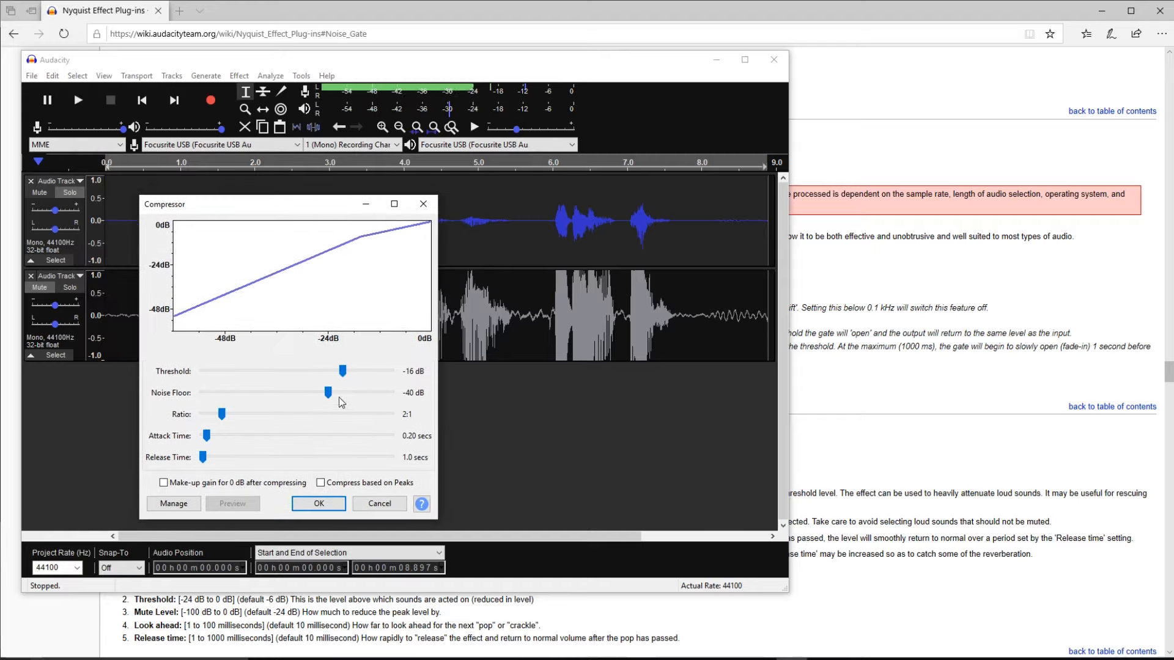
left_click_drag(316, 201, 304, 197)
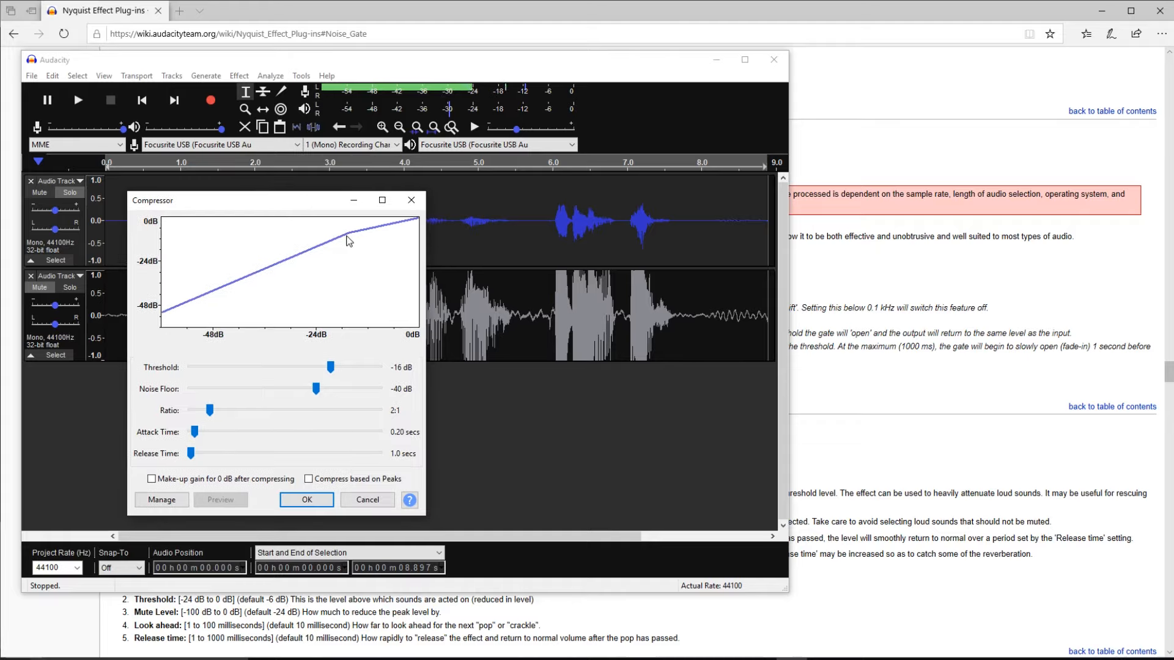
left_click_drag(335, 373, 345, 369)
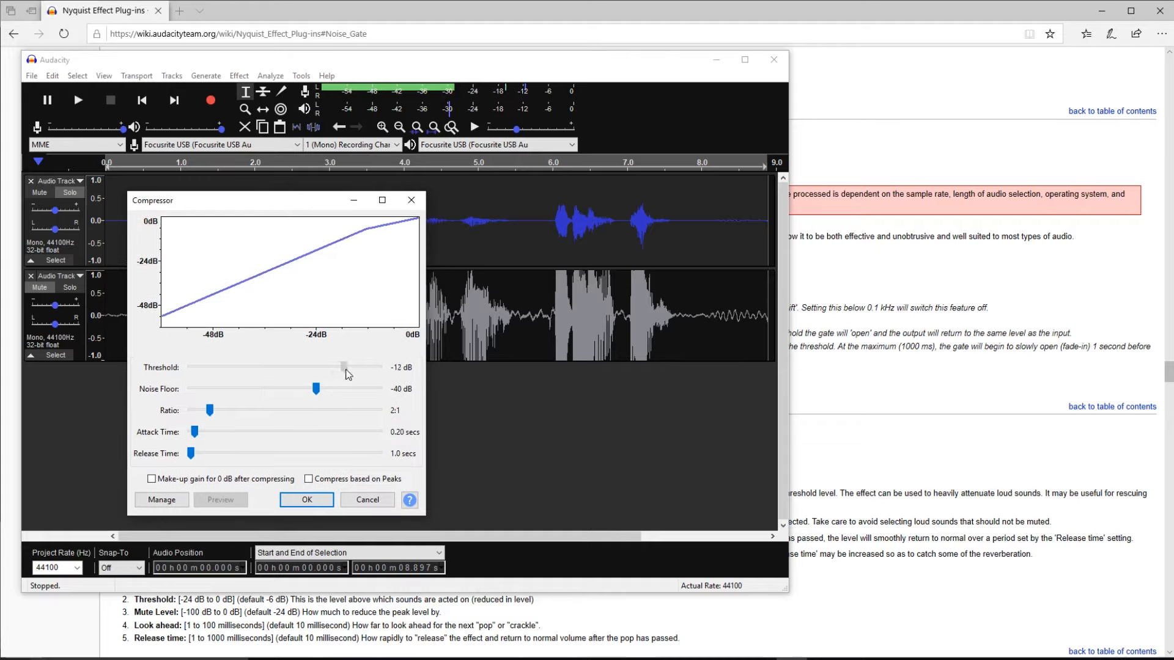
left_click_drag(300, 208, 387, 273)
left_click(387, 560)
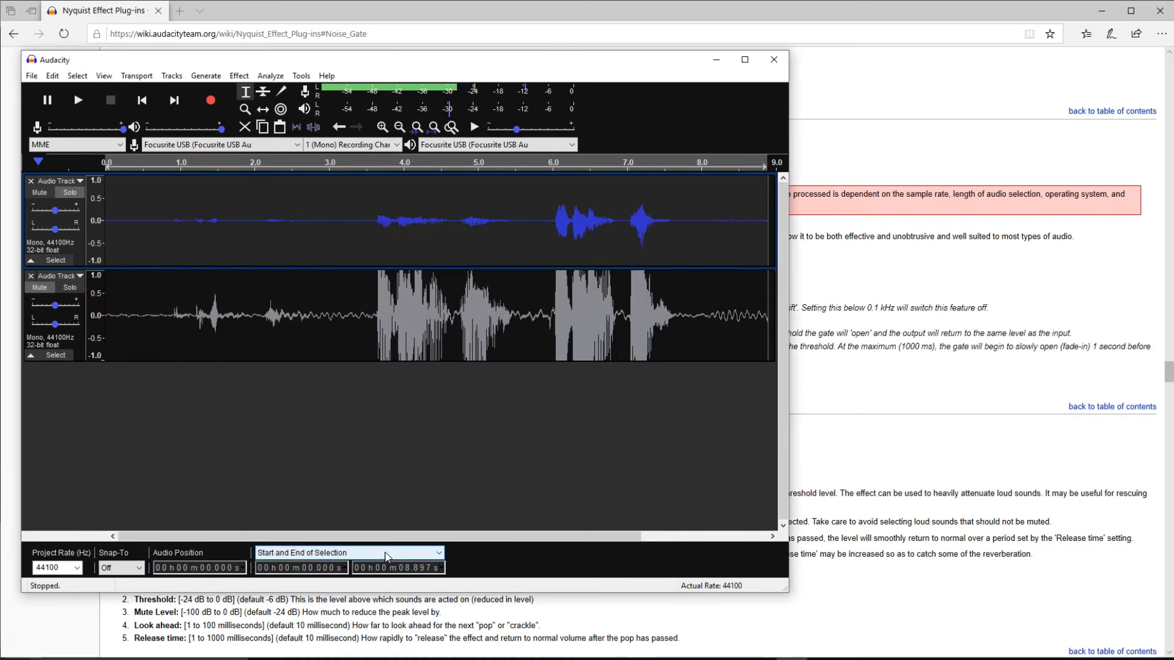
left_click(53, 76)
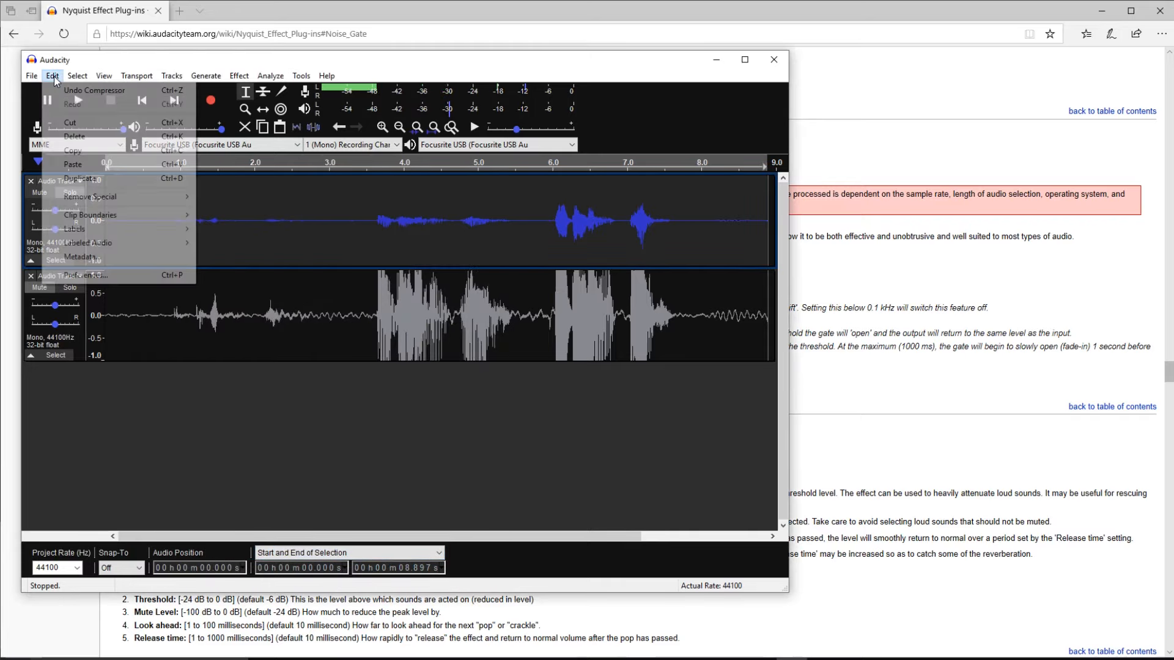
left_click(53, 76)
- Try a 4.7:1 ratio in the Compressor settings and restore the ratio to 2:1
left_click(239, 76)
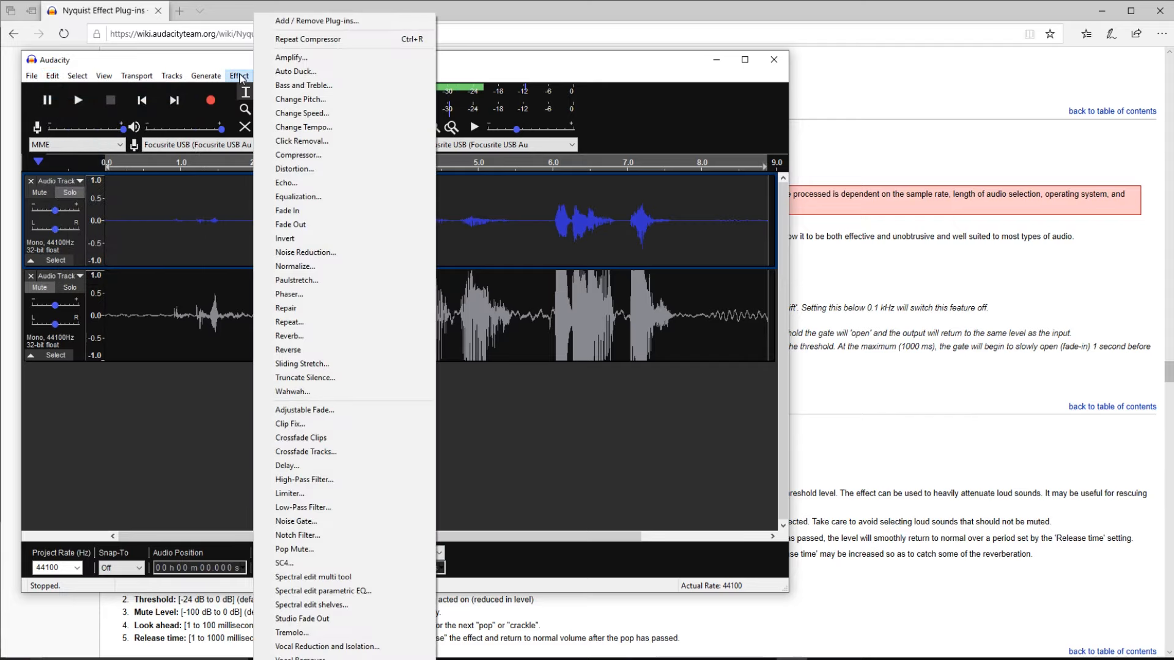
left_click(336, 155)
left_click_drag(413, 174, 262, 188)
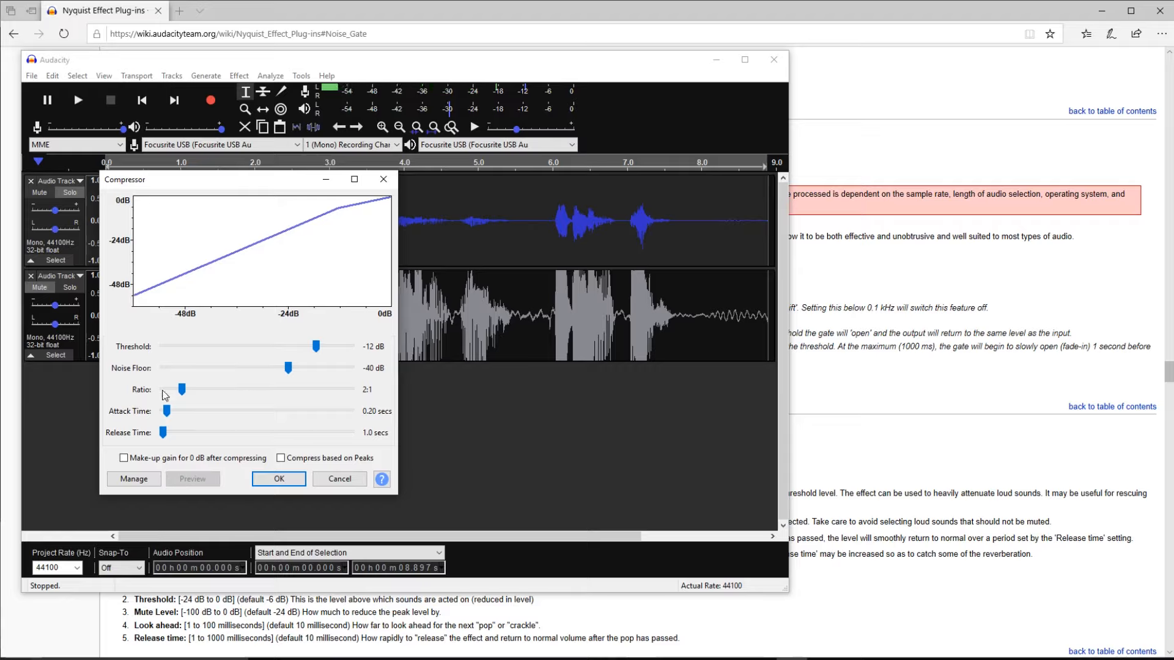
left_click_drag(181, 390, 239, 390)
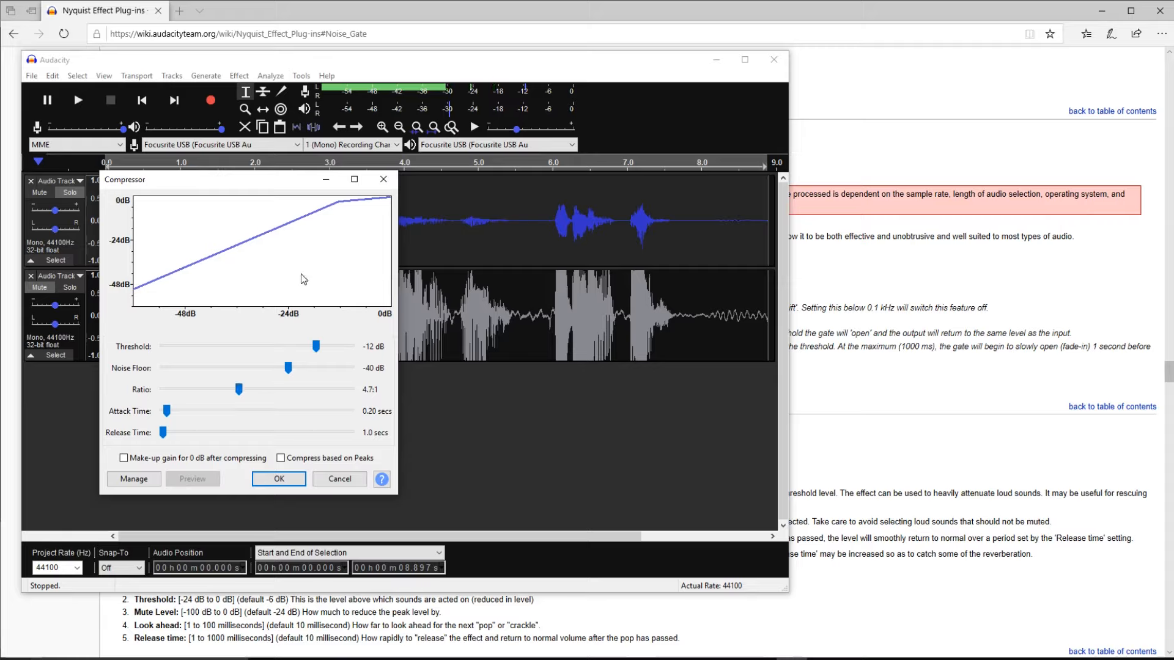
left_click_drag(240, 389, 183, 392)
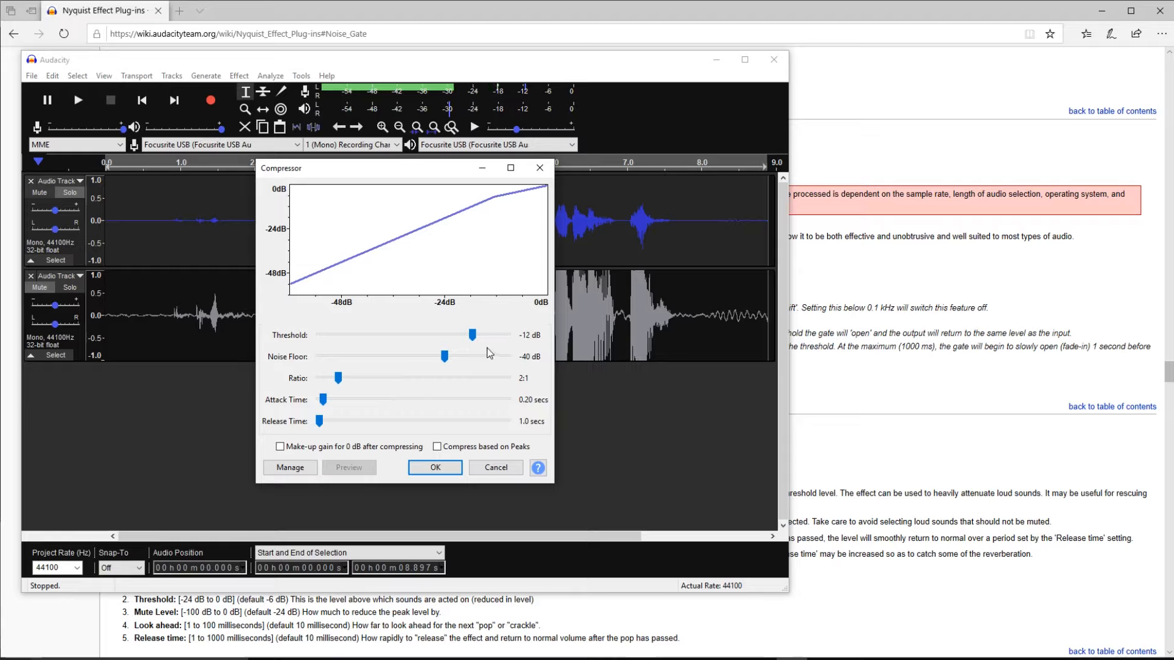
- Try compressing the upper track with the threshold lowered to -16 dB at a 2:1 ratio, and undo that pass
left_click_drag(433, 171, 441, 131)
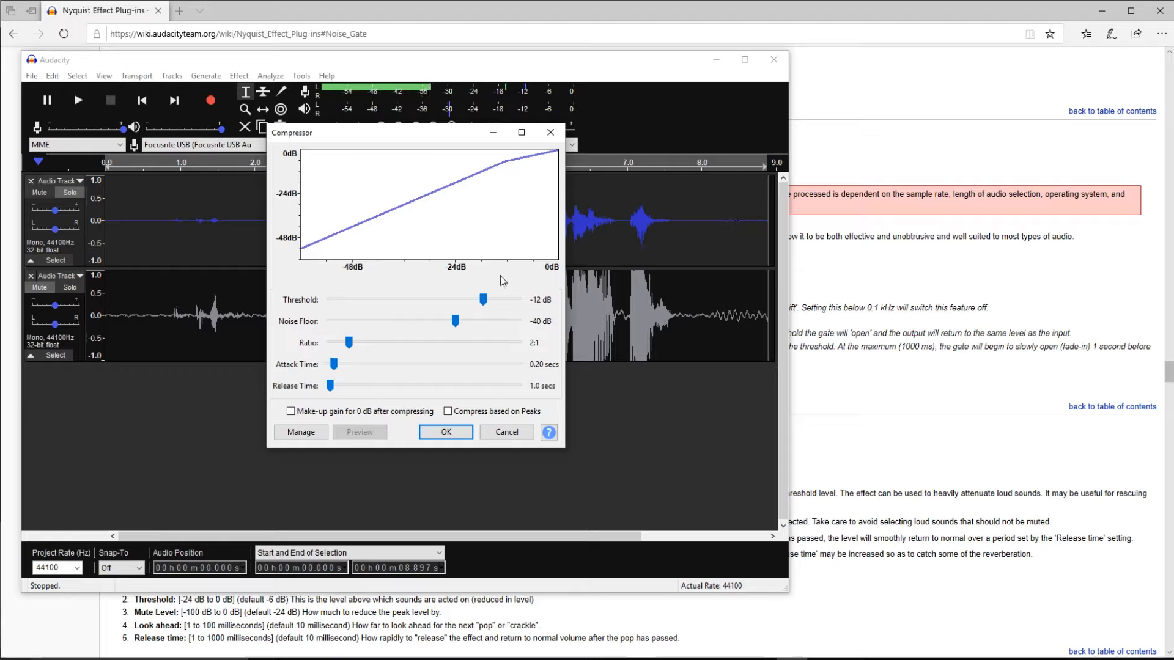
mouse_move(485, 300)
left_mouse_down()
mouse_move(464, 303)
mouse_move(473, 305)
left_mouse_up()
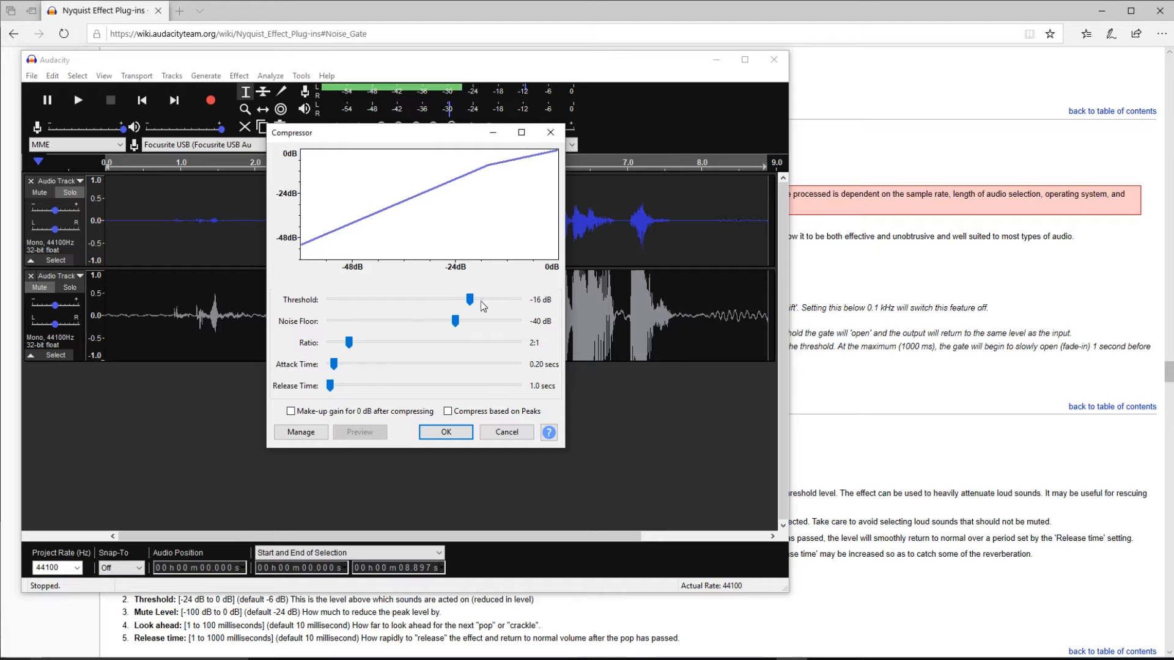
left_click_drag(521, 134, 469, 153)
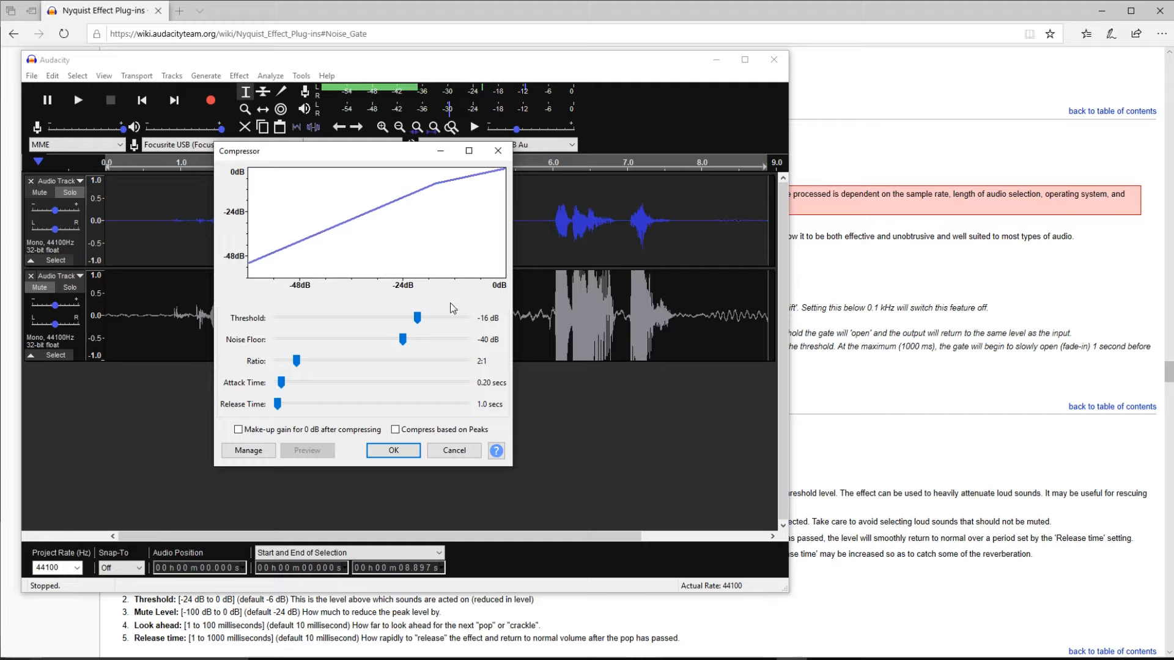
left_click_drag(431, 153, 359, 222)
left_click(321, 519)
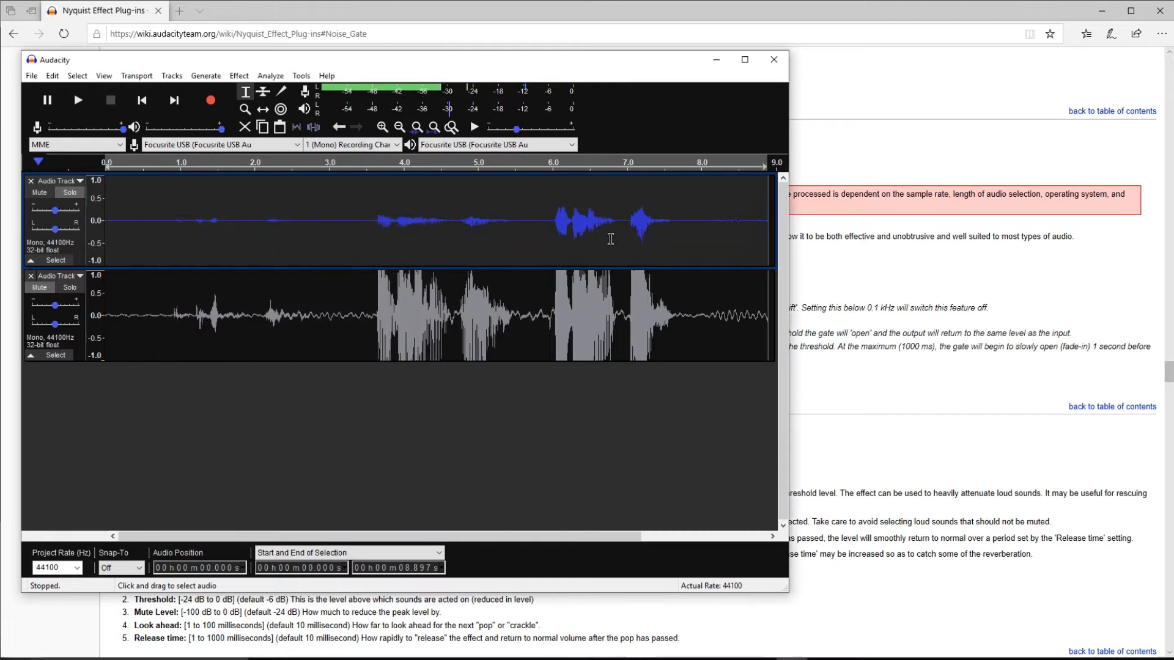
left_click(53, 76)
left_click(74, 92)
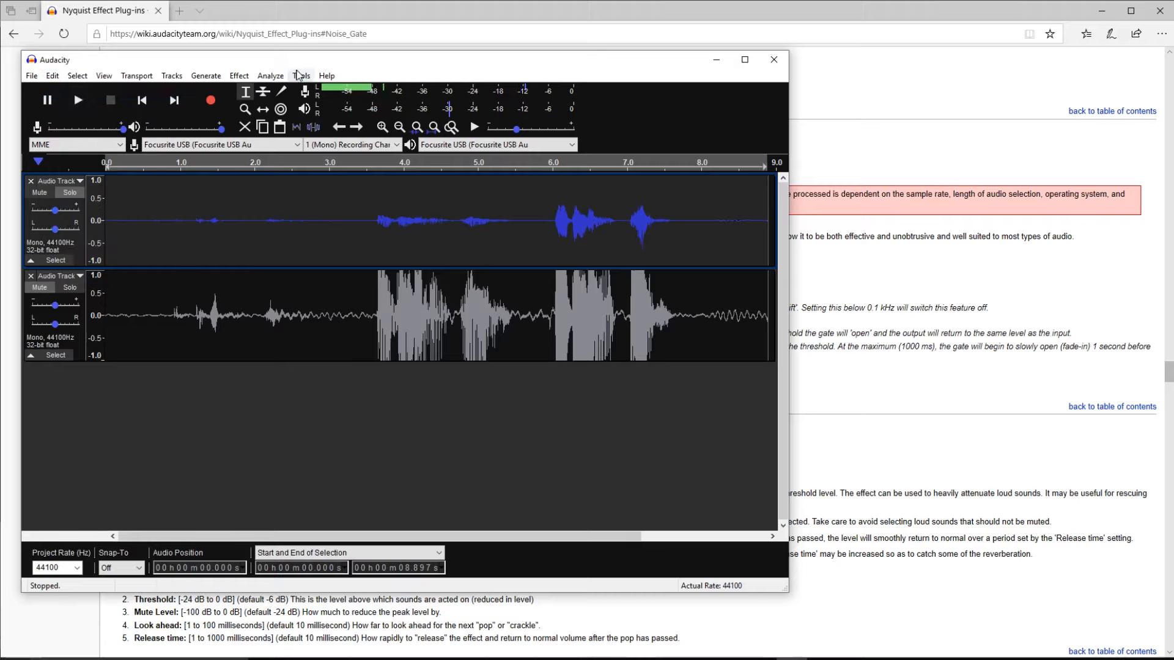
- Set the Compressor ratio to 3:1, try it on the upper track at the -16 dB threshold, and undo the compression
left_click(234, 76)
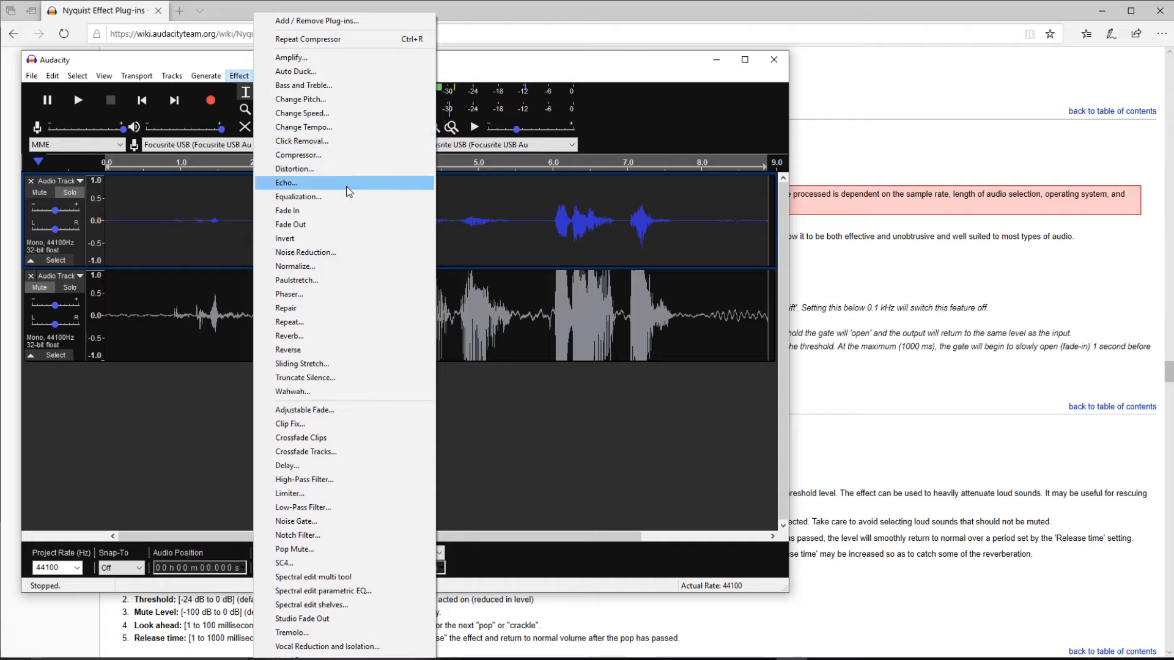
left_click(346, 161)
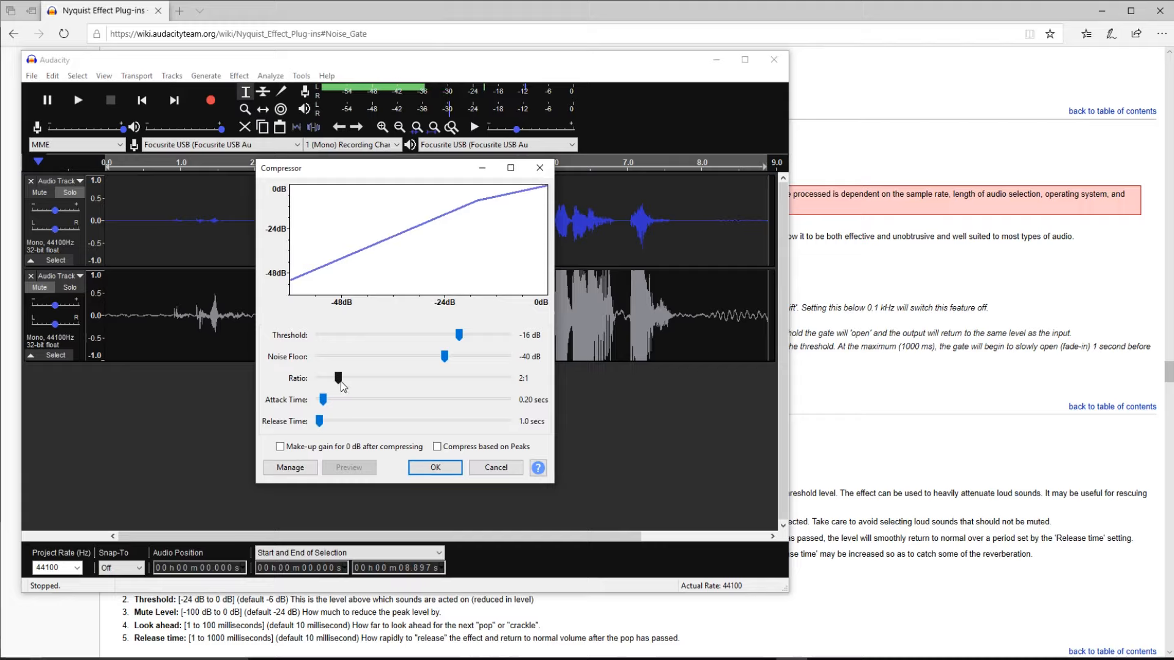
left_click_drag(341, 381, 362, 385)
left_click(435, 467)
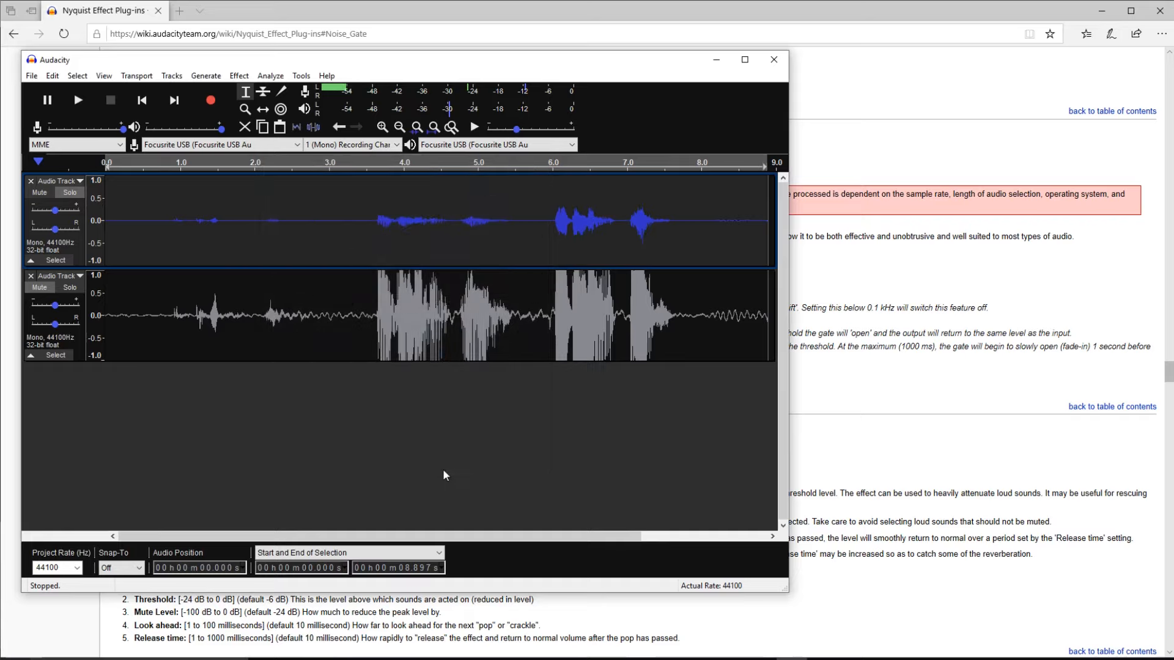
left_click(54, 78)
left_click(60, 89)
- Try compressing the upper track with the threshold lowered to -20 dB at a 3:1 ratio, and undo that compression
left_click(239, 76)
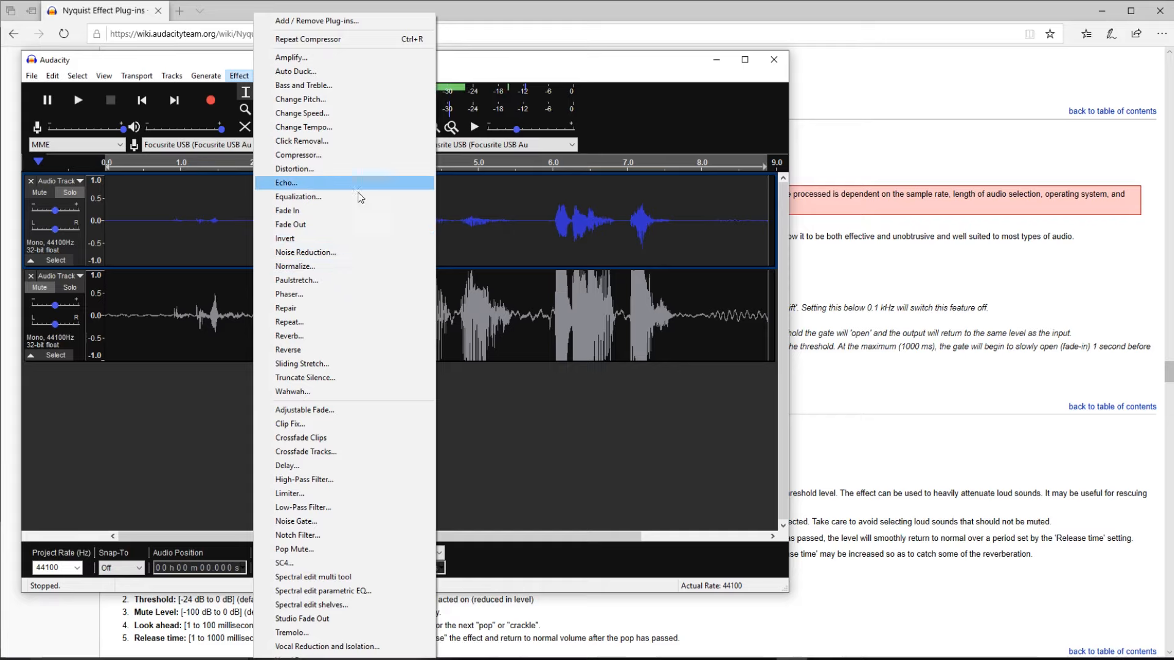
left_click(364, 157)
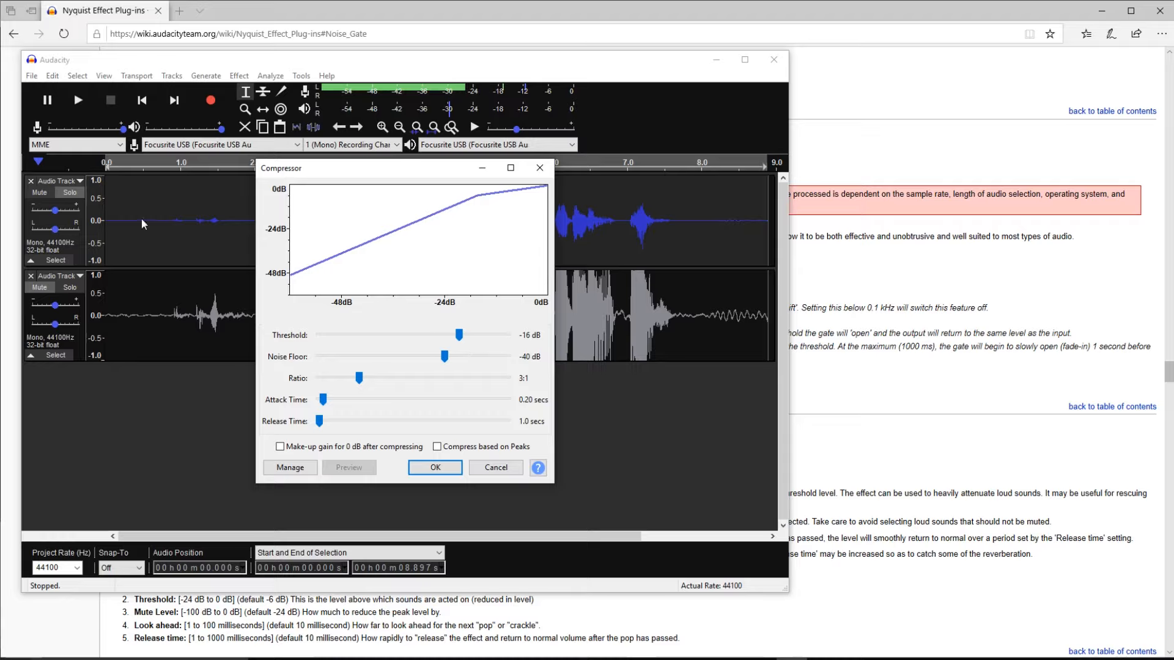
mouse_move(445, 175)
left_mouse_down()
mouse_move(501, 270)
mouse_move(450, 177)
left_mouse_up()
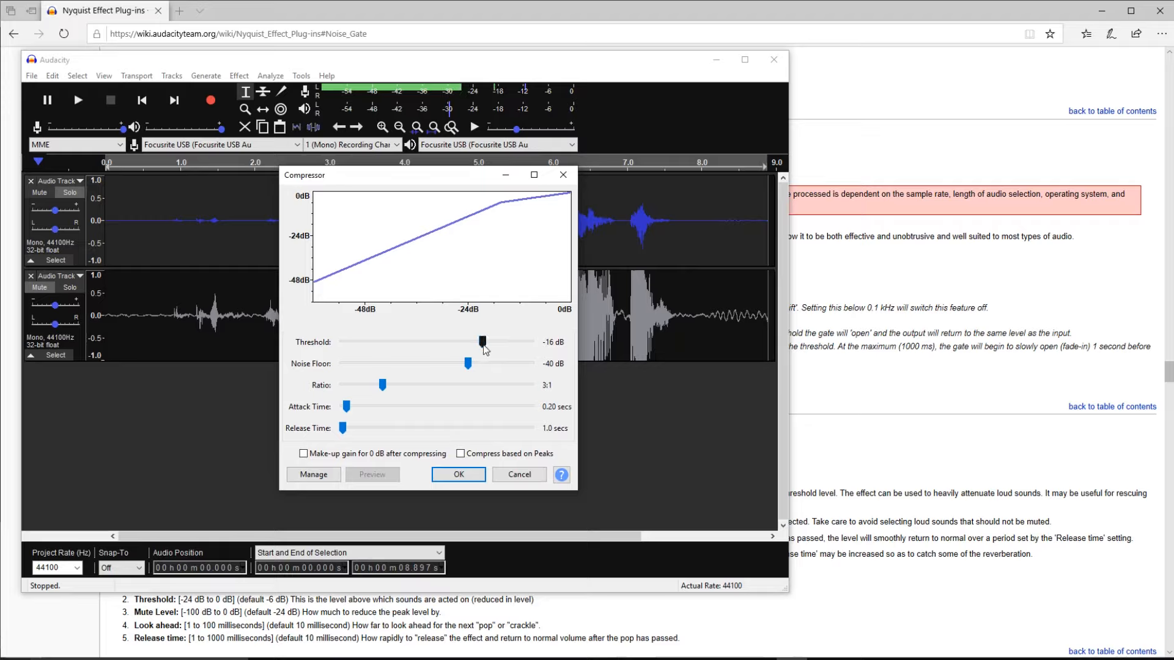
left_click_drag(483, 343, 474, 344)
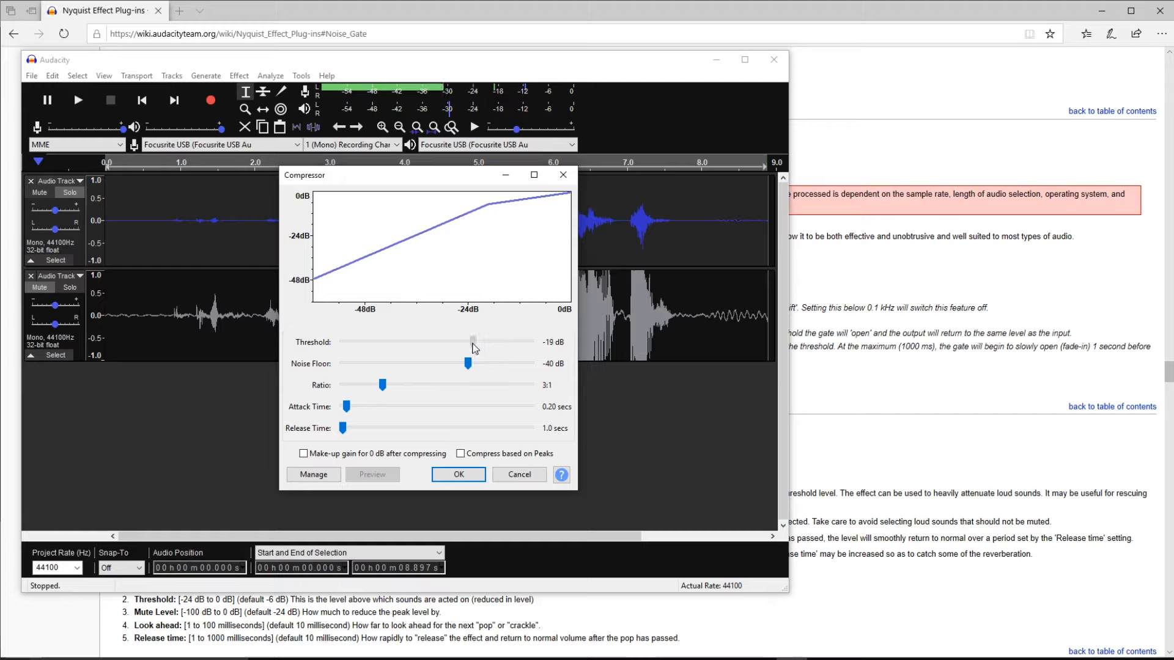
left_click(460, 475)
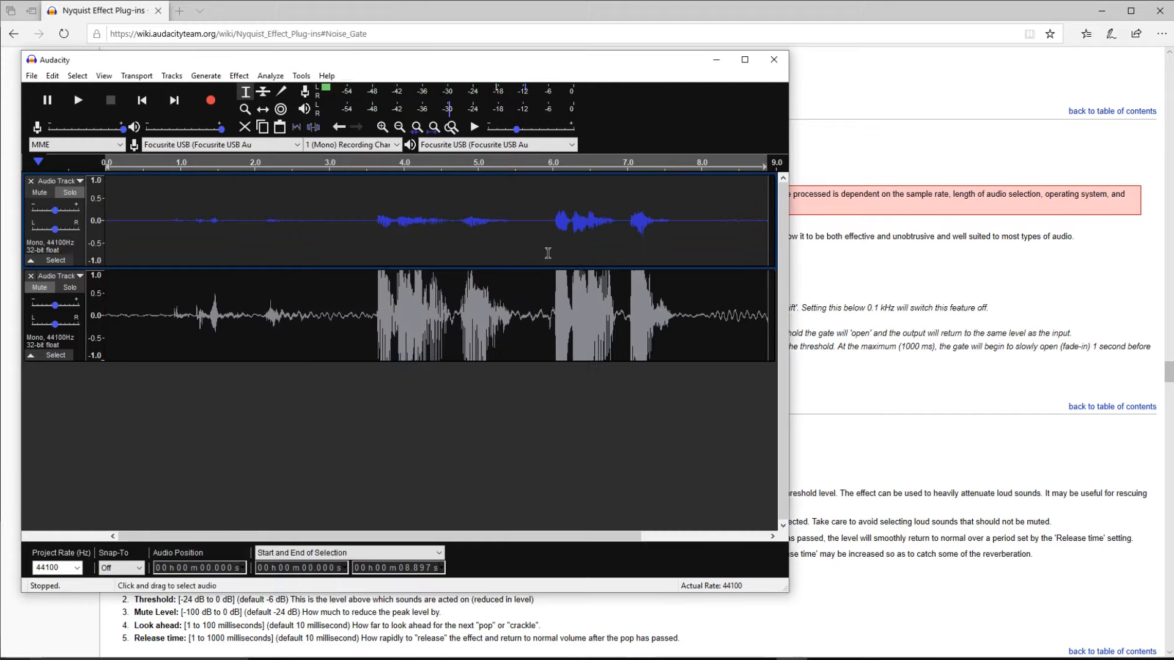
left_click(54, 78)
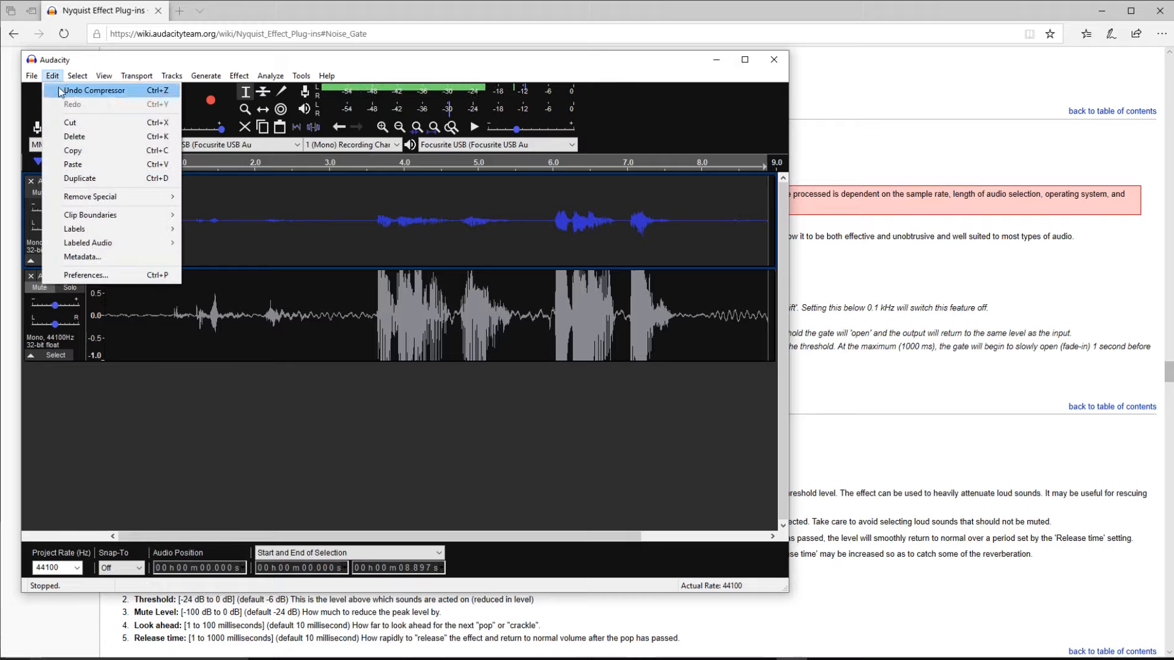
left_click(61, 92)
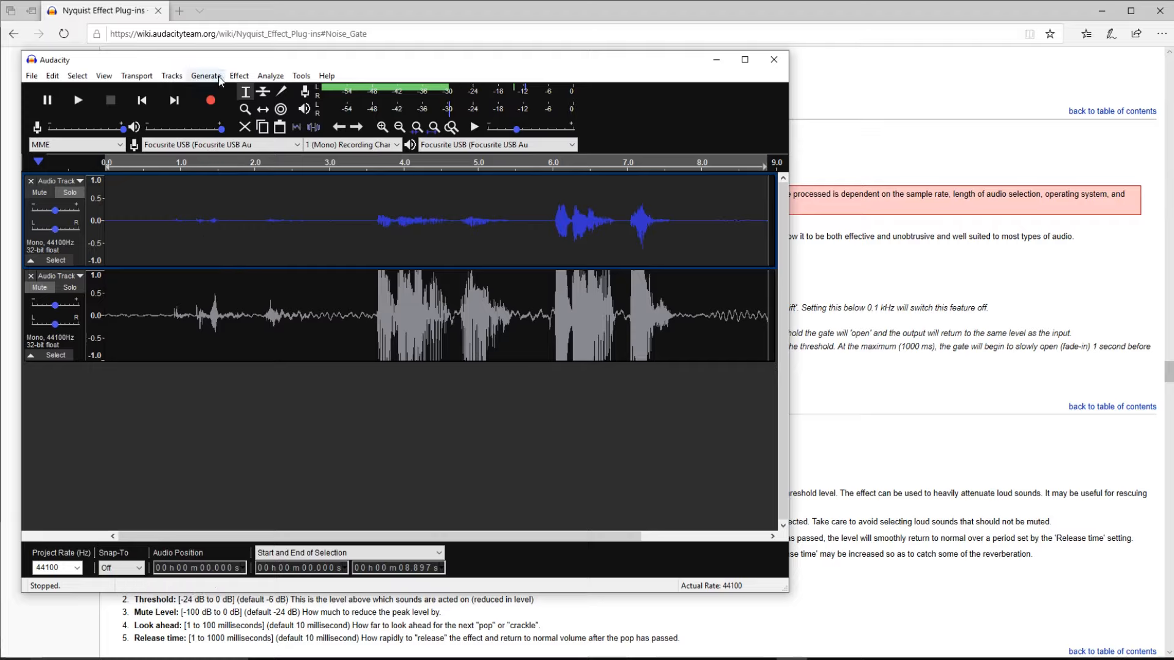
- Compress the upper track with threshold -18 dB, noise floor -40 dB and ratio 3:1
left_click(239, 76)
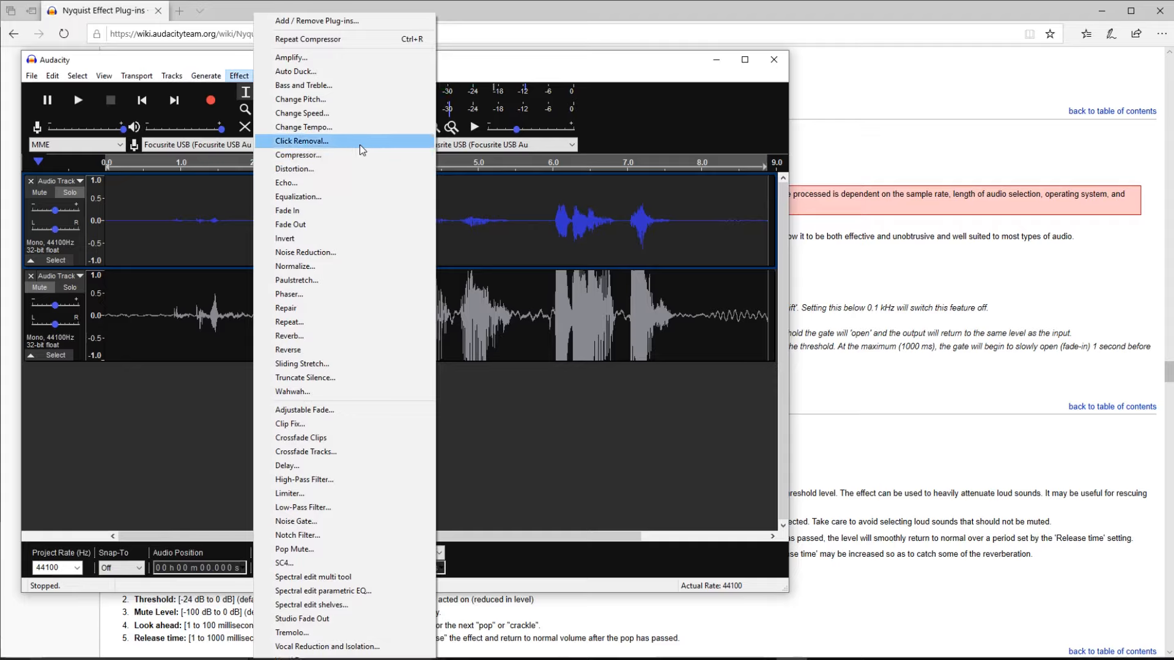
left_click(350, 158)
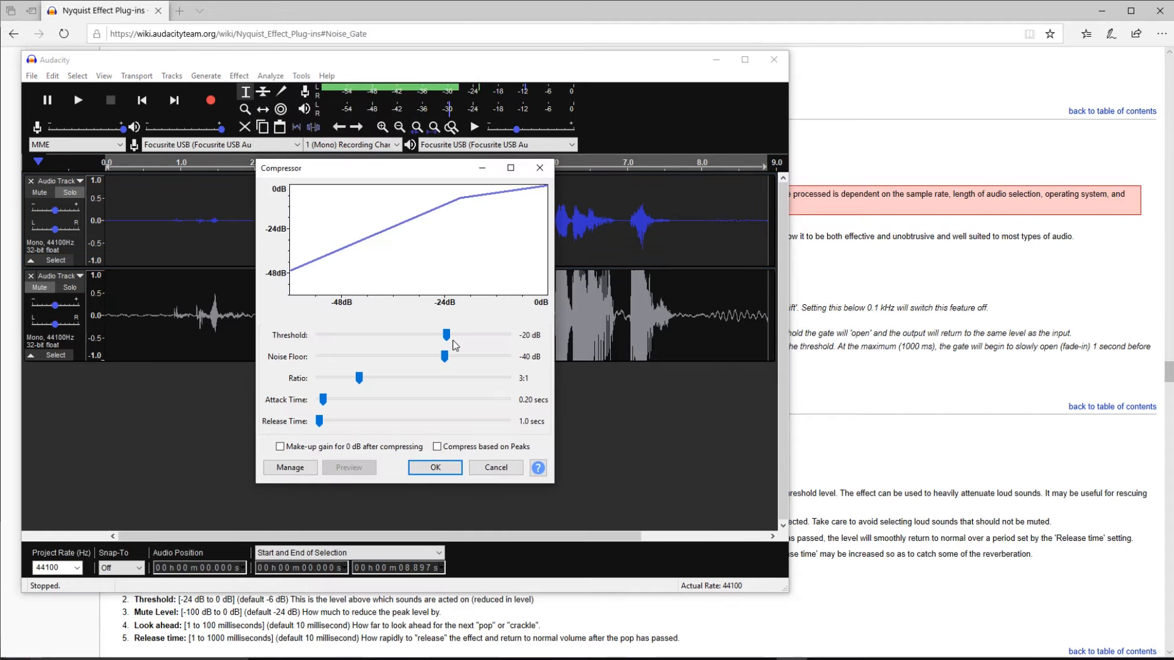
left_click_drag(445, 340, 452, 336)
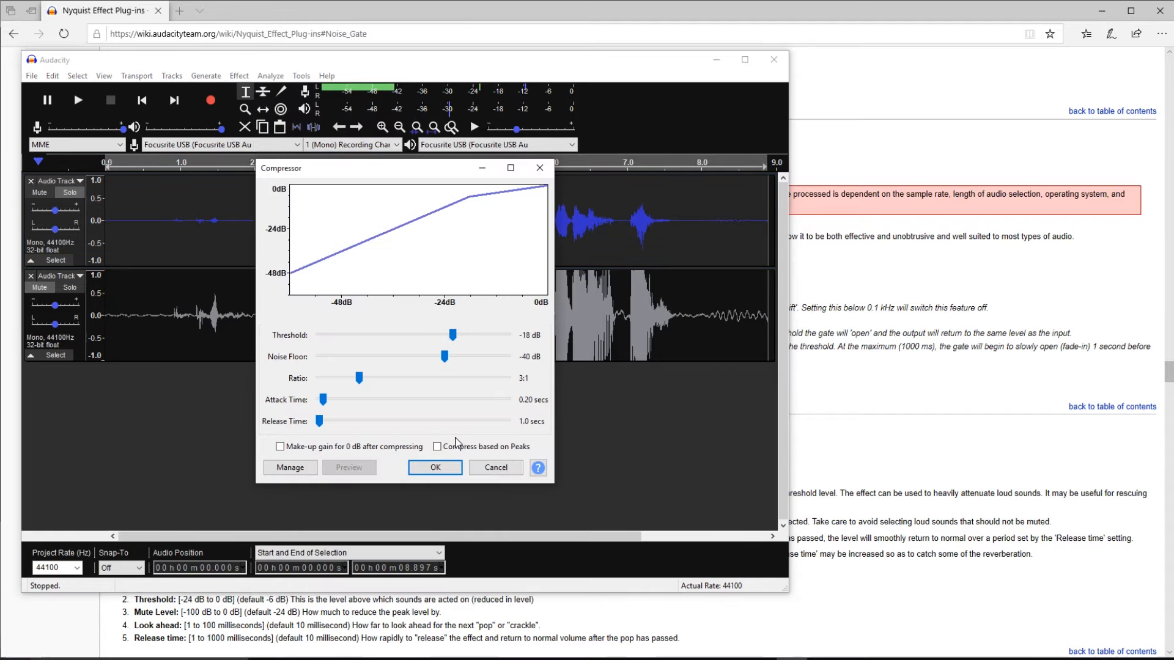
left_click(449, 469)
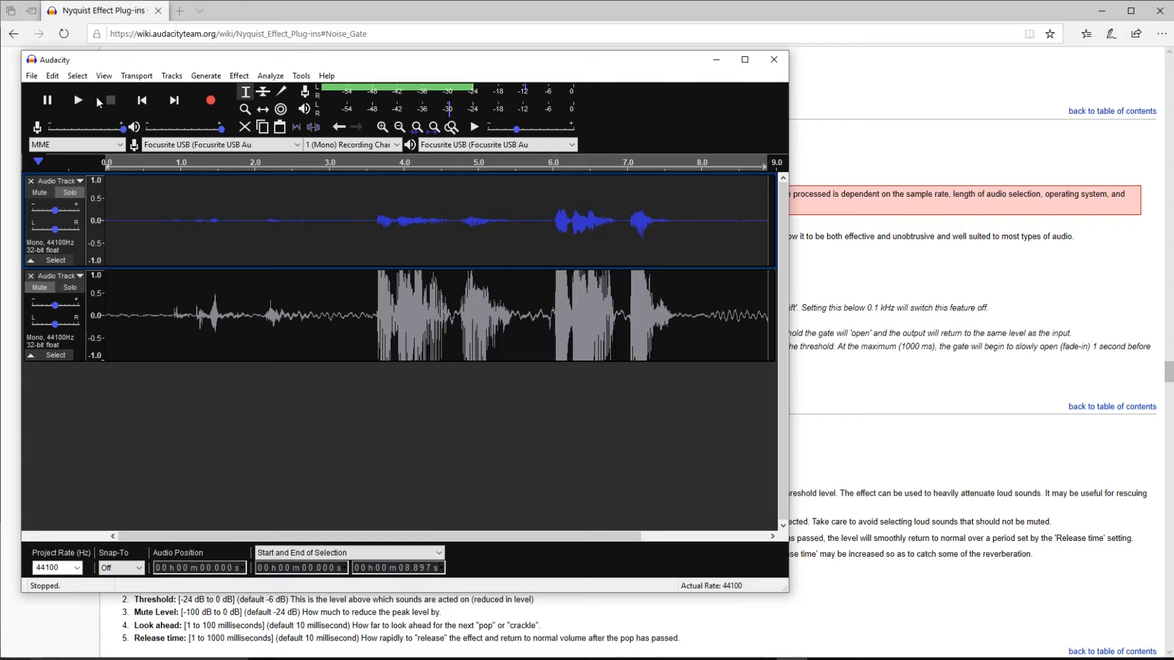
- Normalize the compressed upper track to a peak amplitude of -4.0 dB with DC offset removal
left_click(247, 77)
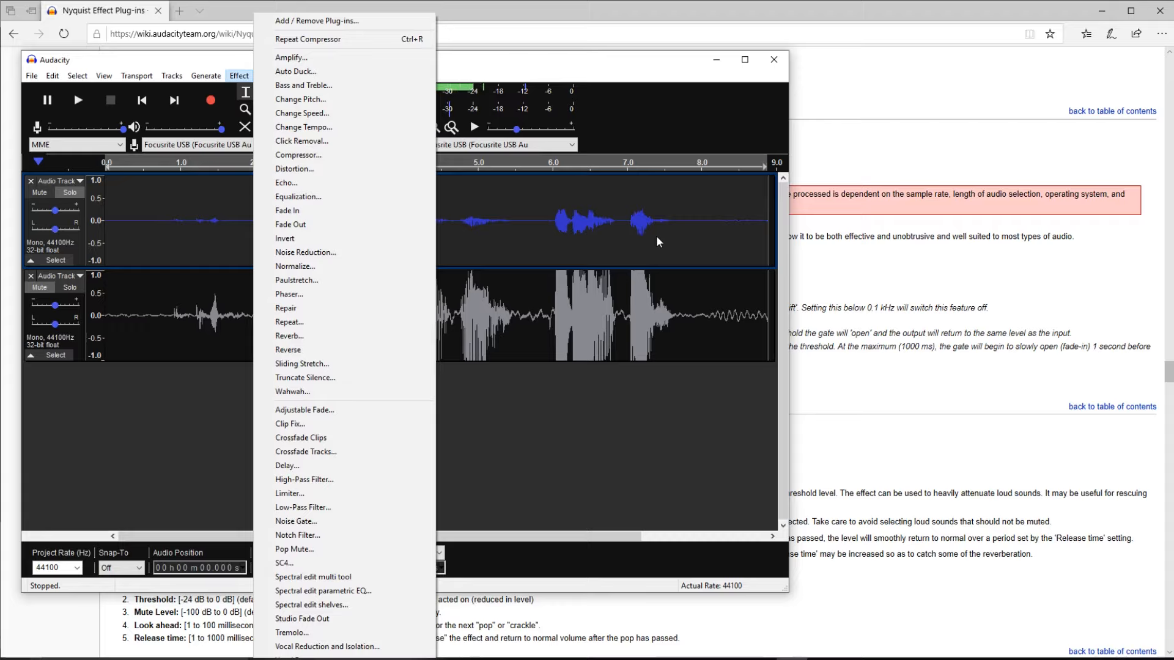
left_click(342, 266)
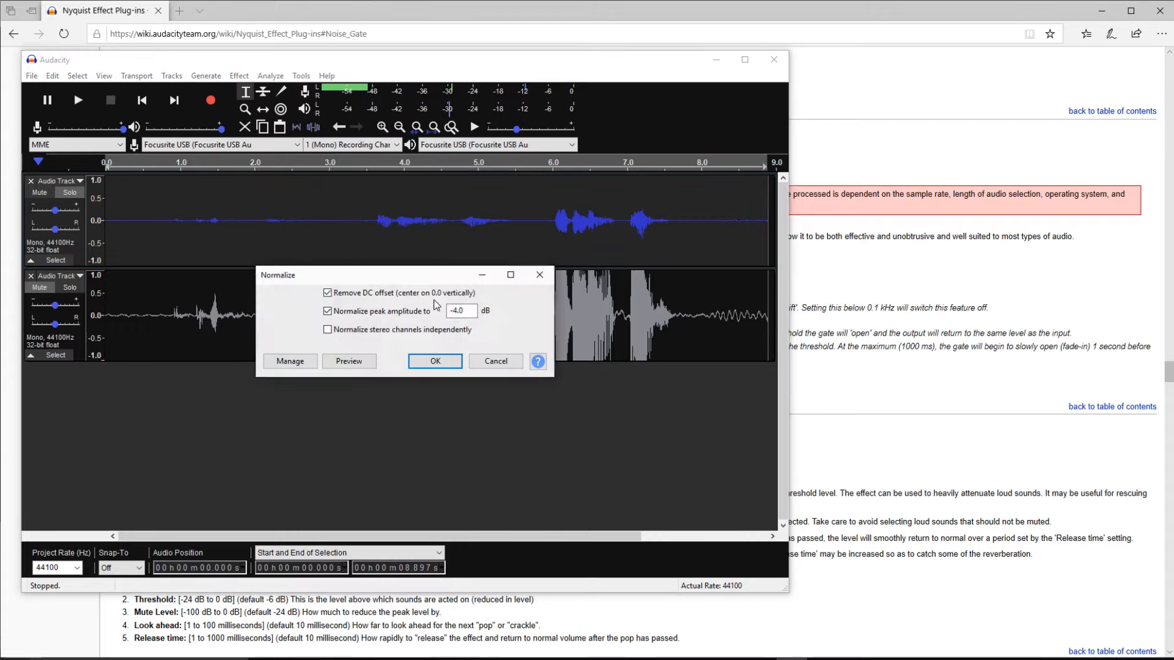
left_click(437, 361)
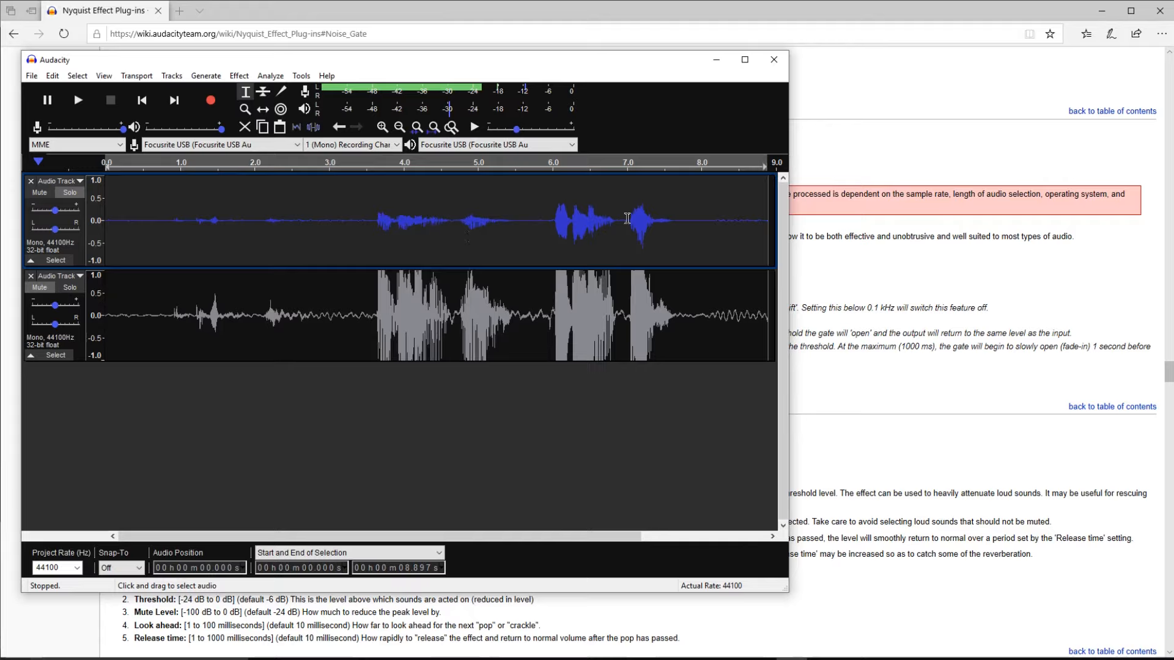
- Play the normalized recording from the start to check how it sounds, and stop playback
left_click(149, 214)
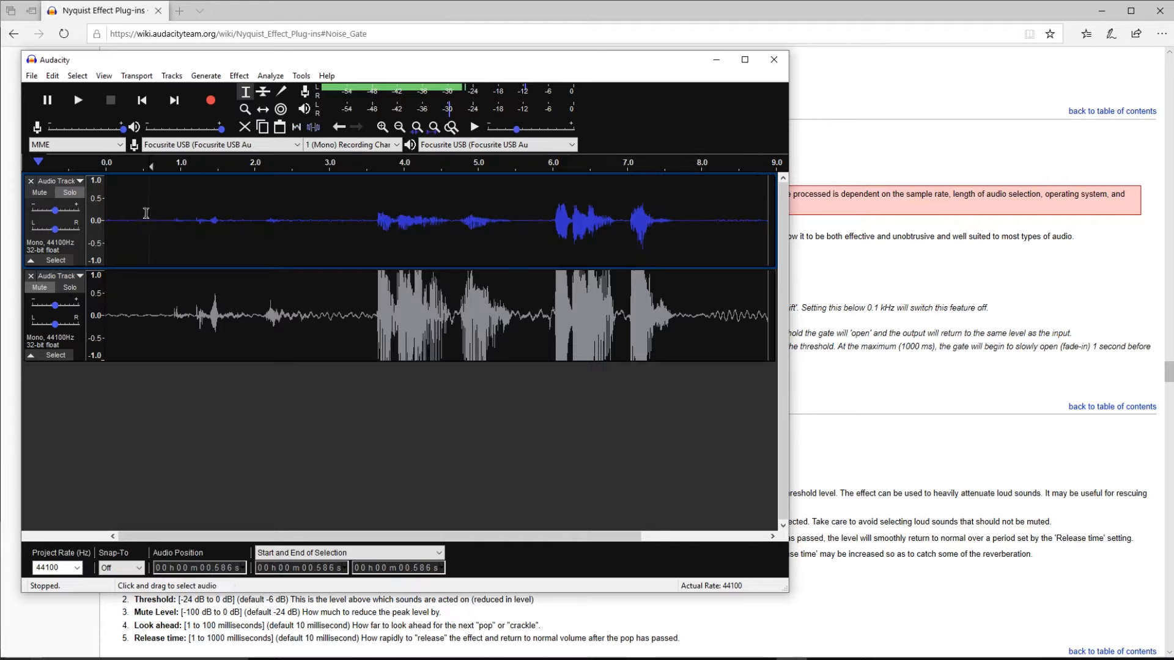
left_click(142, 100)
left_click(87, 101)
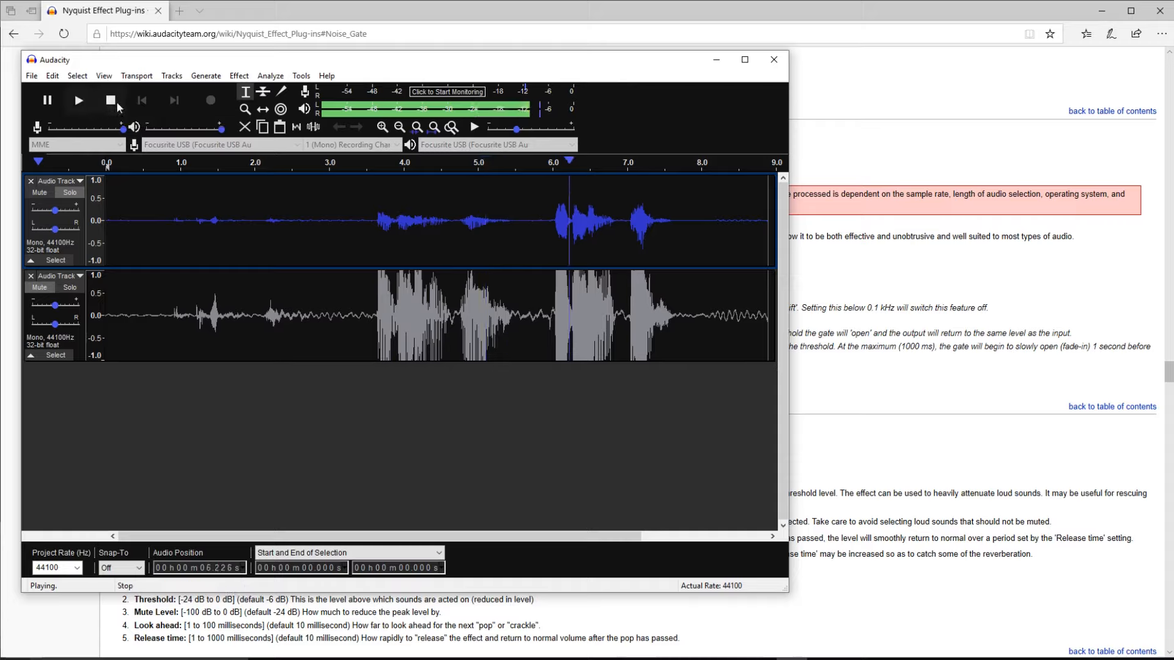
key("space")
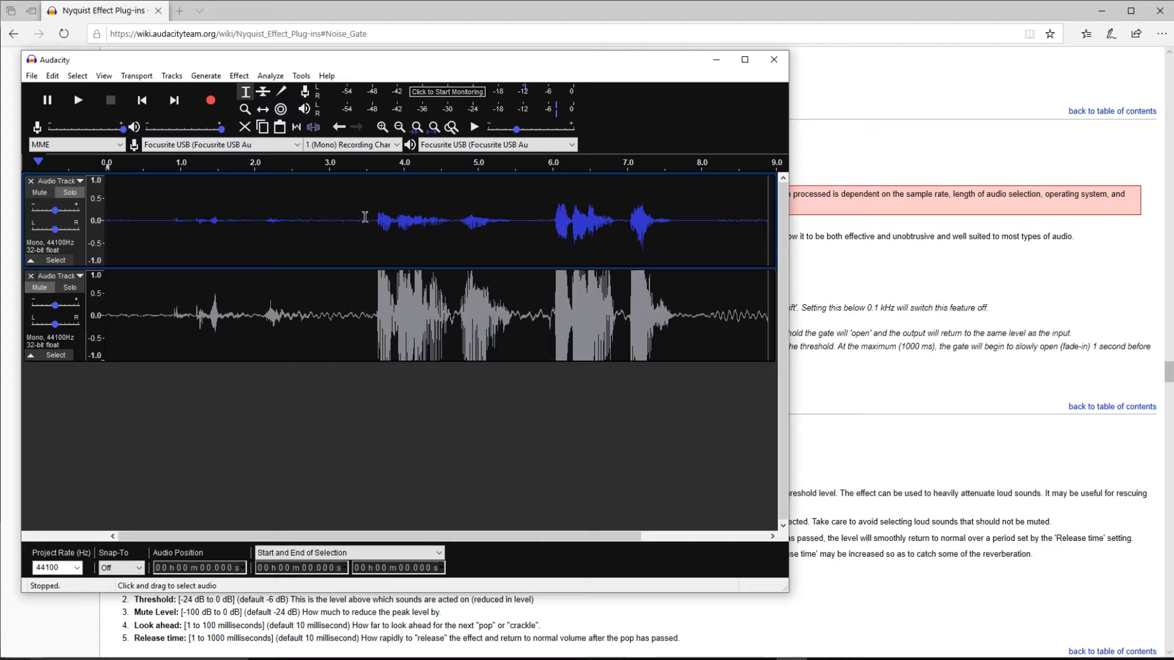
- Examine the quiet stretches around the speech in the upper track, including about 8.0 to 8.6 seconds, and reselect the whole clip
left_click(677, 222)
double_click(329, 201)
left_click(679, 226)
left_click(689, 222)
left_click_drag(701, 217, 744, 220)
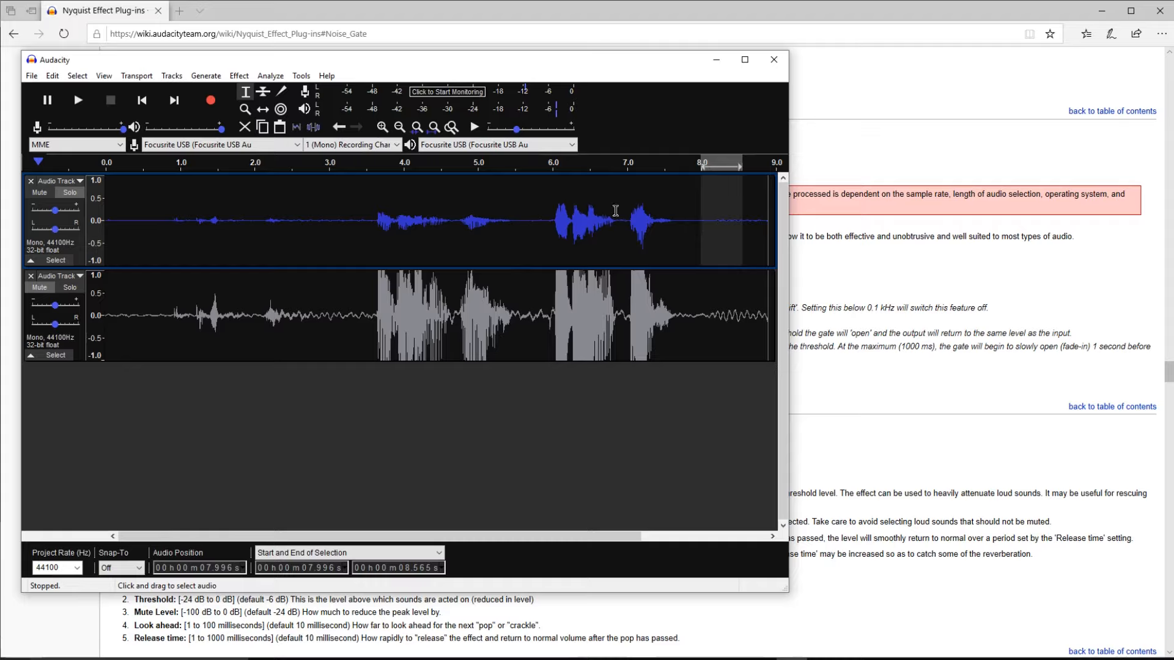
left_click(433, 207)
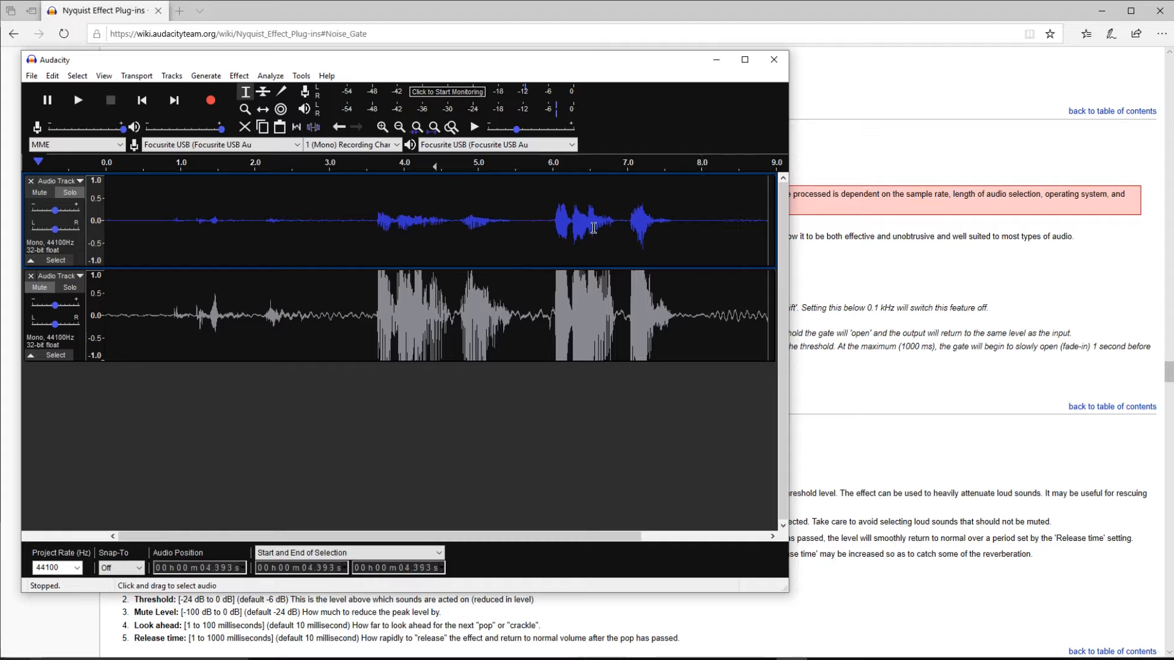
left_click(702, 223)
left_click(711, 225)
left_click(420, 225)
double_click(629, 233)
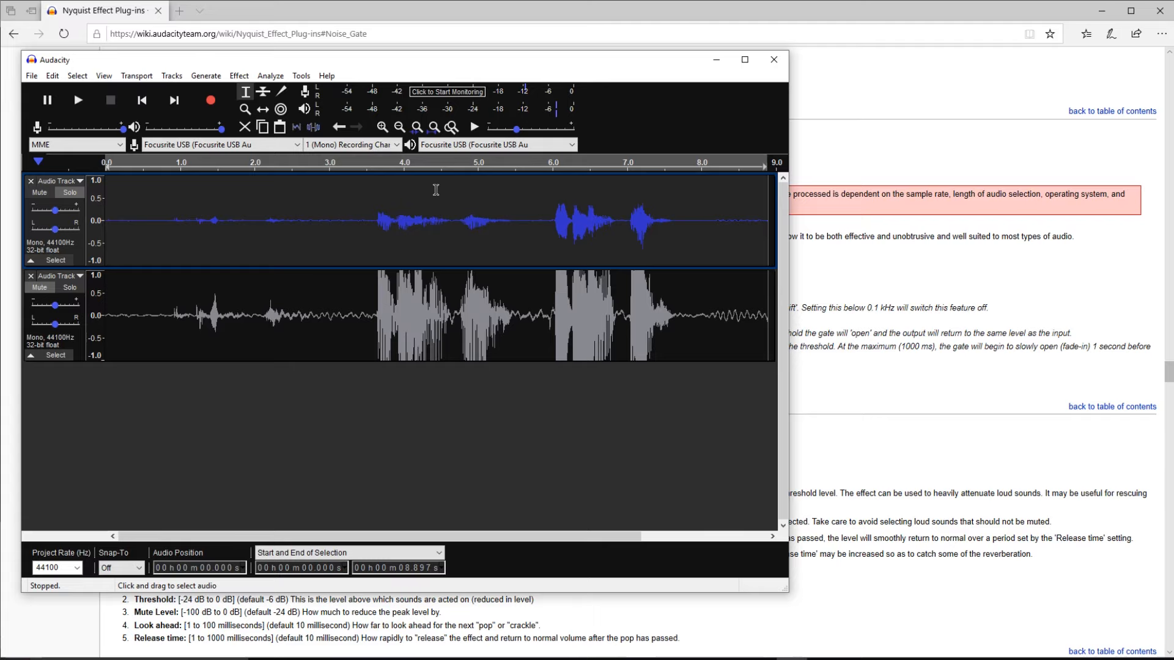
- Switch to the browser's Nyquist plug-ins wiki page, review the Noise Gate download and parameter list, and return to Audacity
left_click(817, 100)
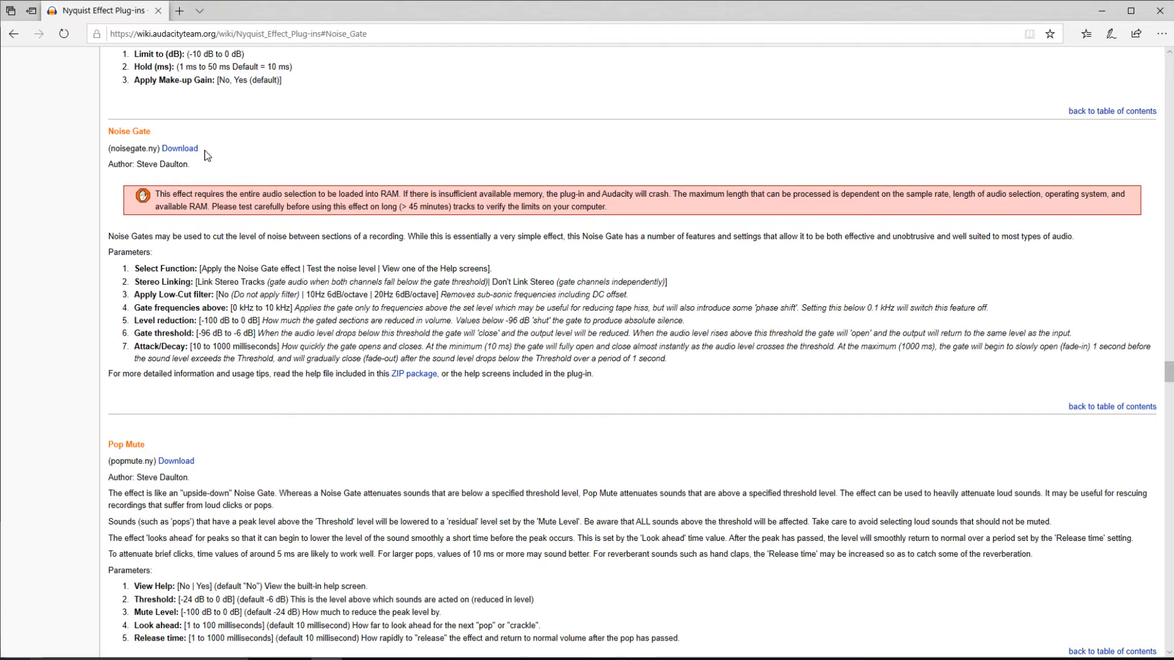
left_click_drag(129, 269, 213, 347)
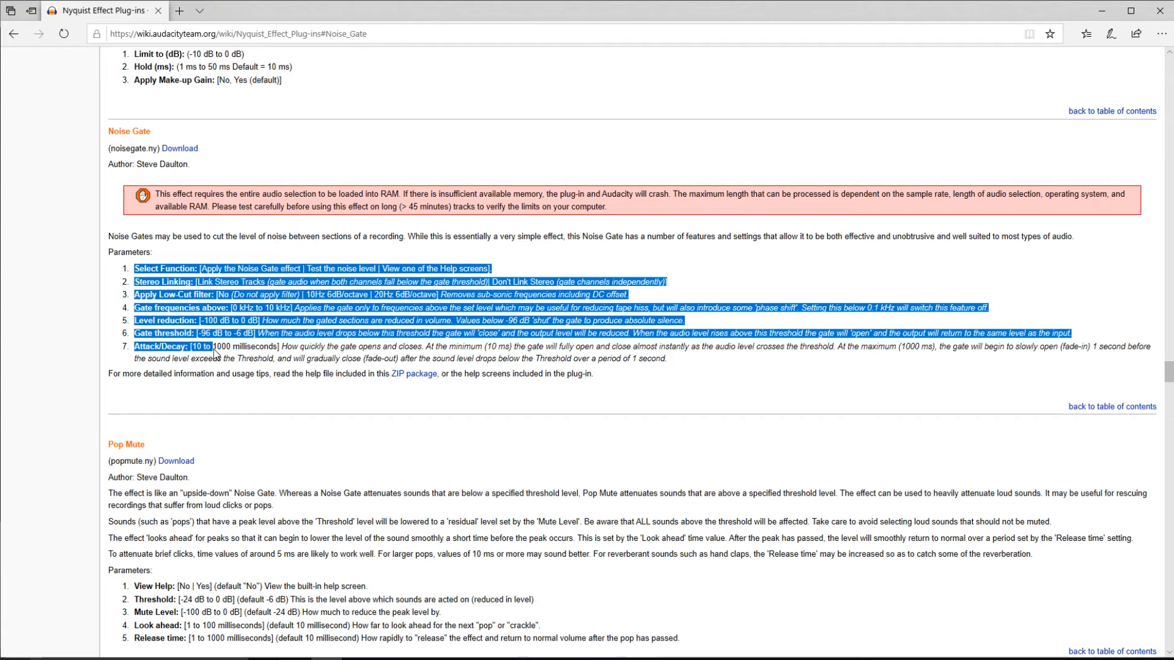
left_click(149, 261)
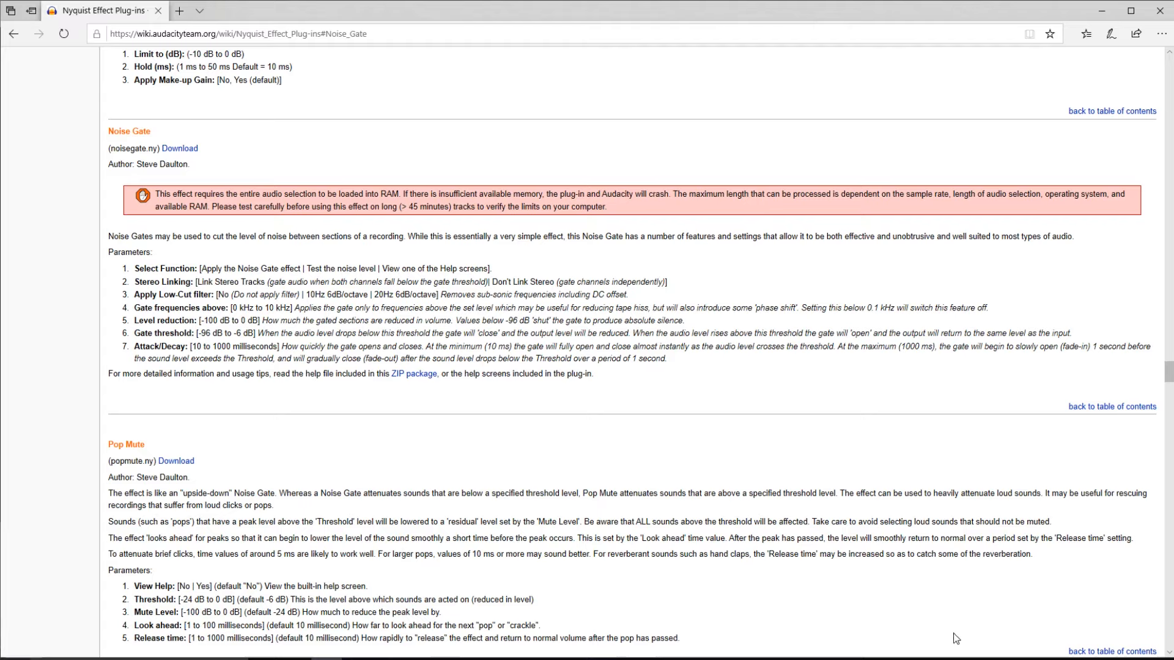
left_click(792, 659)
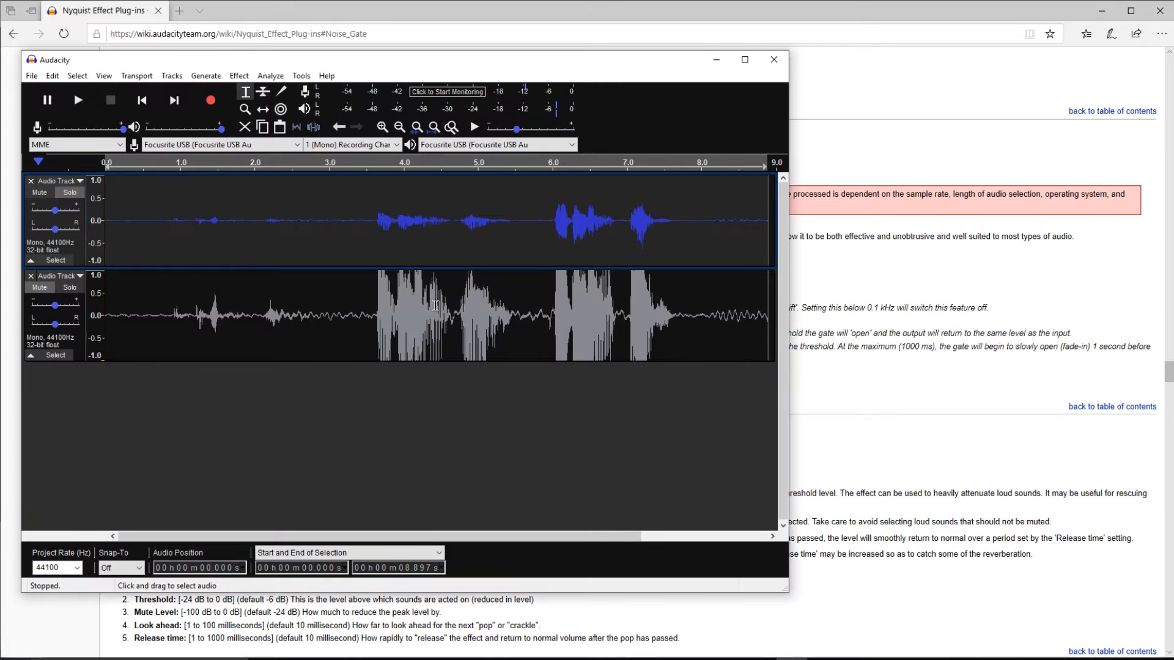
- Find Noise Gate in the plug-in manager to check its state, and close the manager
left_click(247, 78)
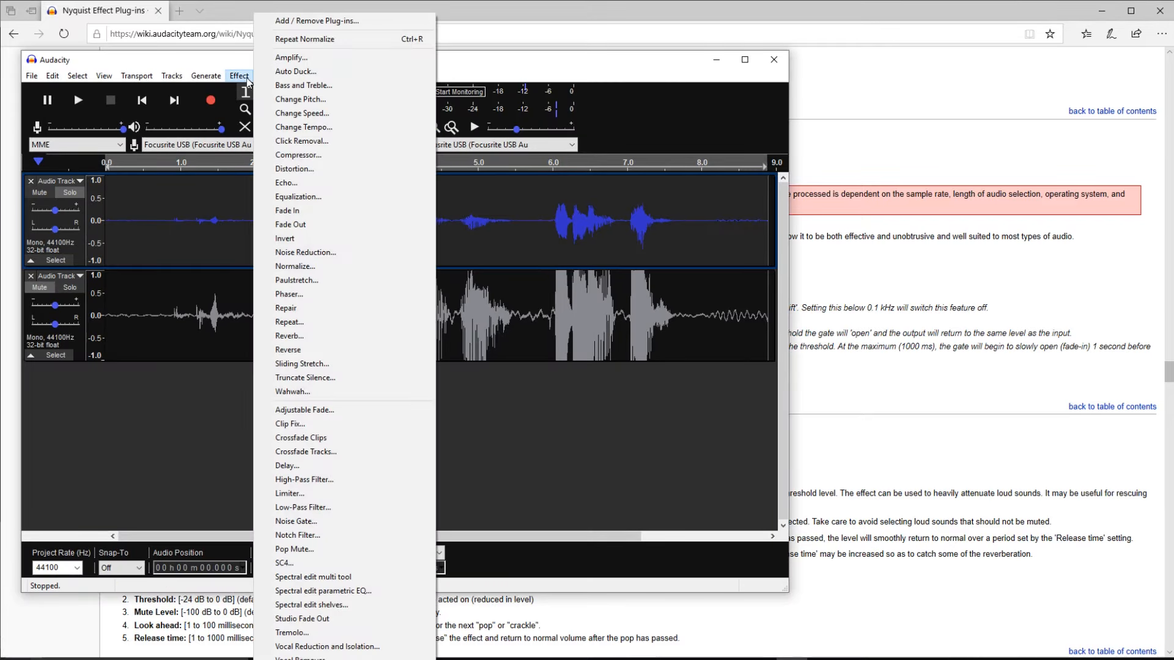
left_click(236, 58)
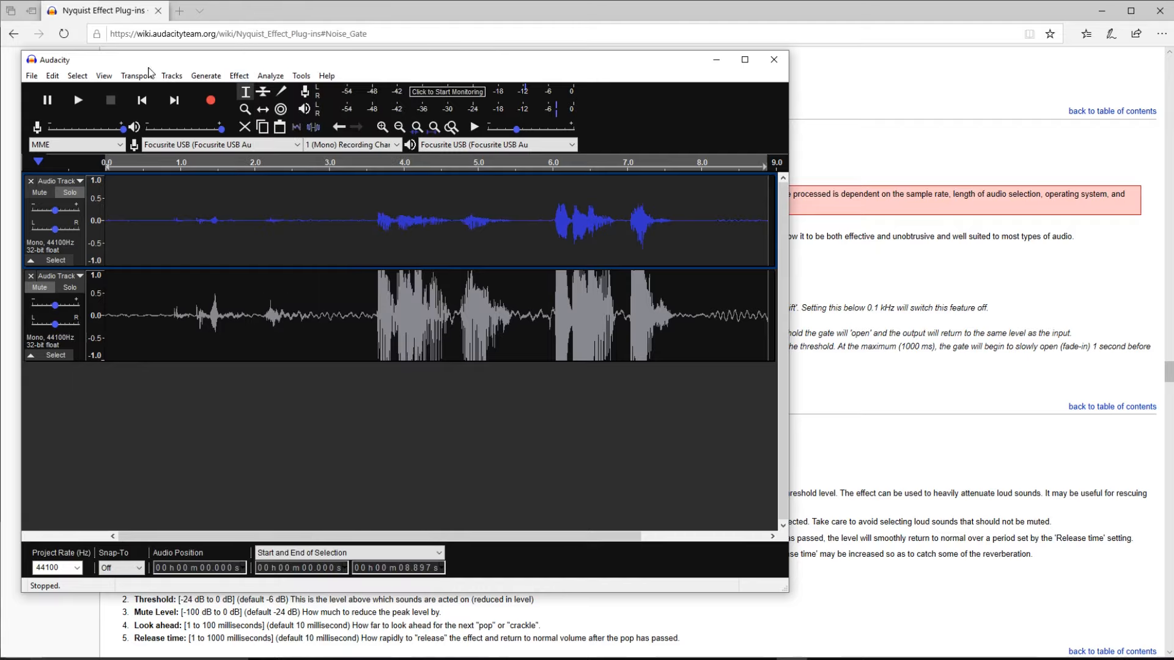
left_click(247, 79)
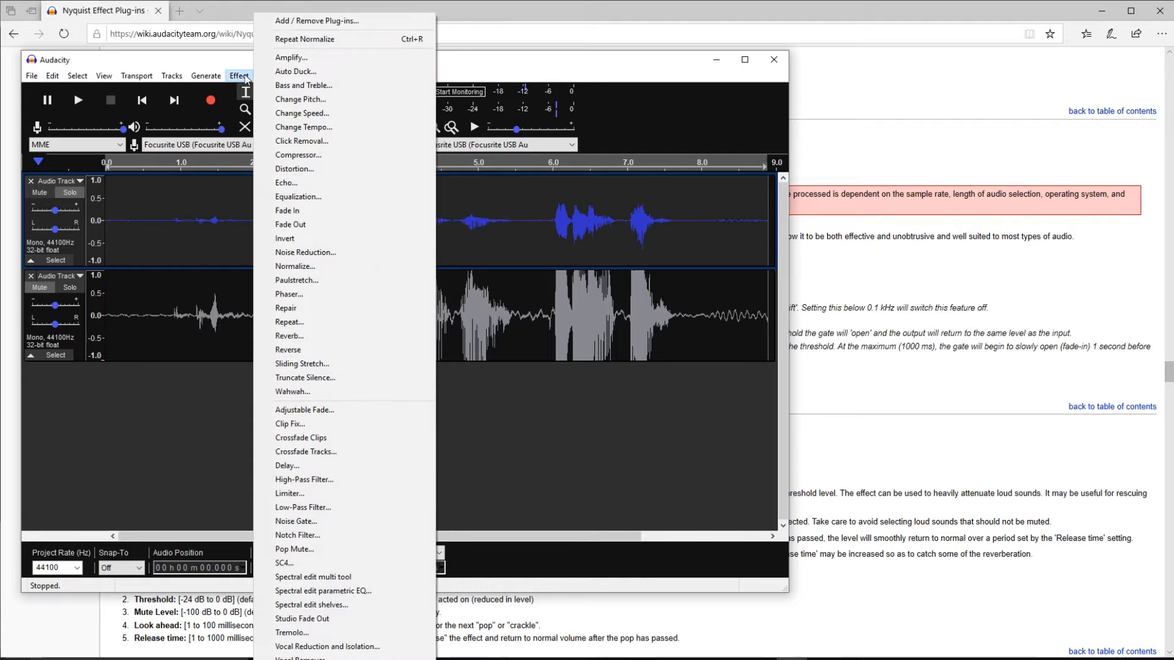
left_click(317, 27)
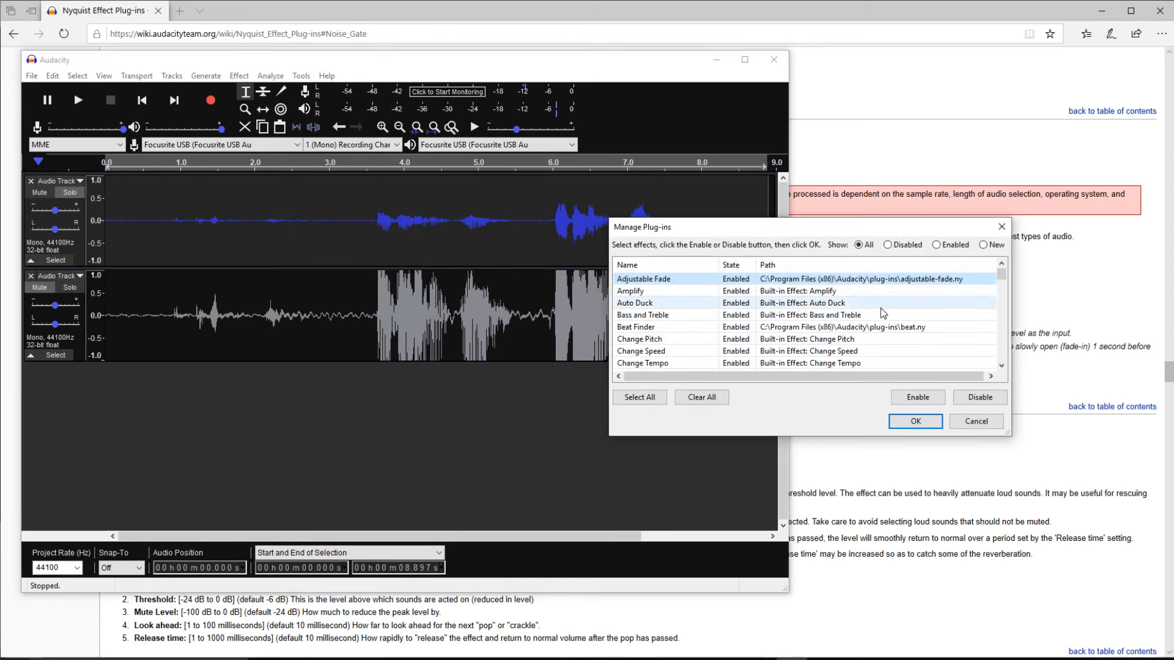
left_click_drag(1003, 276, 997, 322)
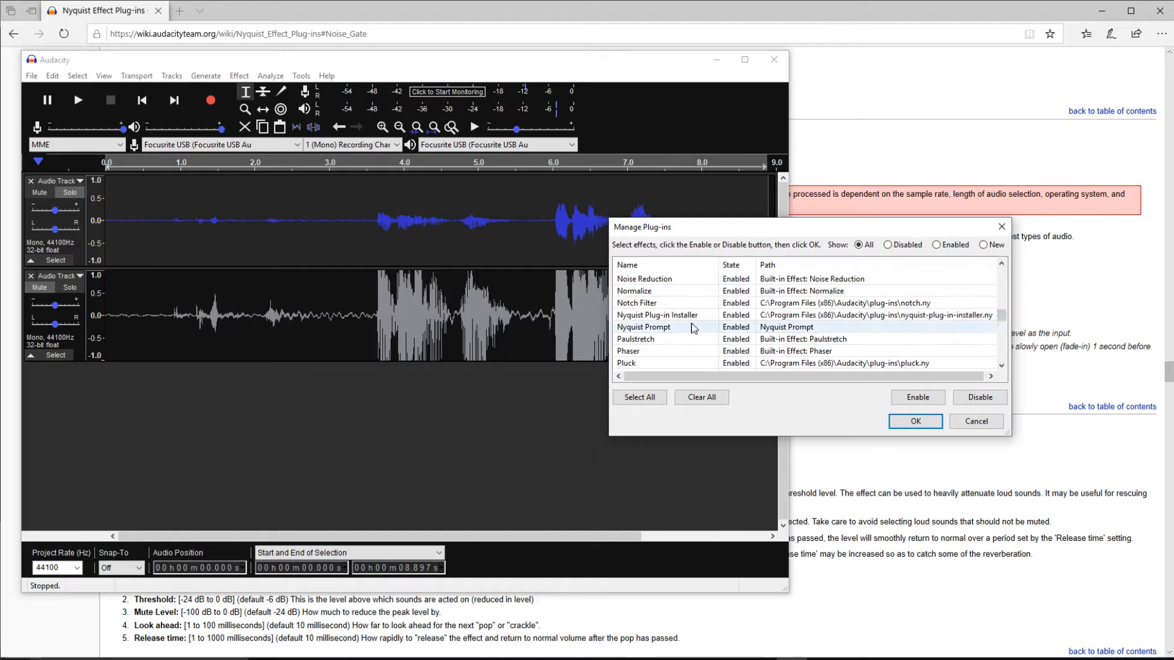
scroll(678, 330, "up", 1)
left_click(672, 304)
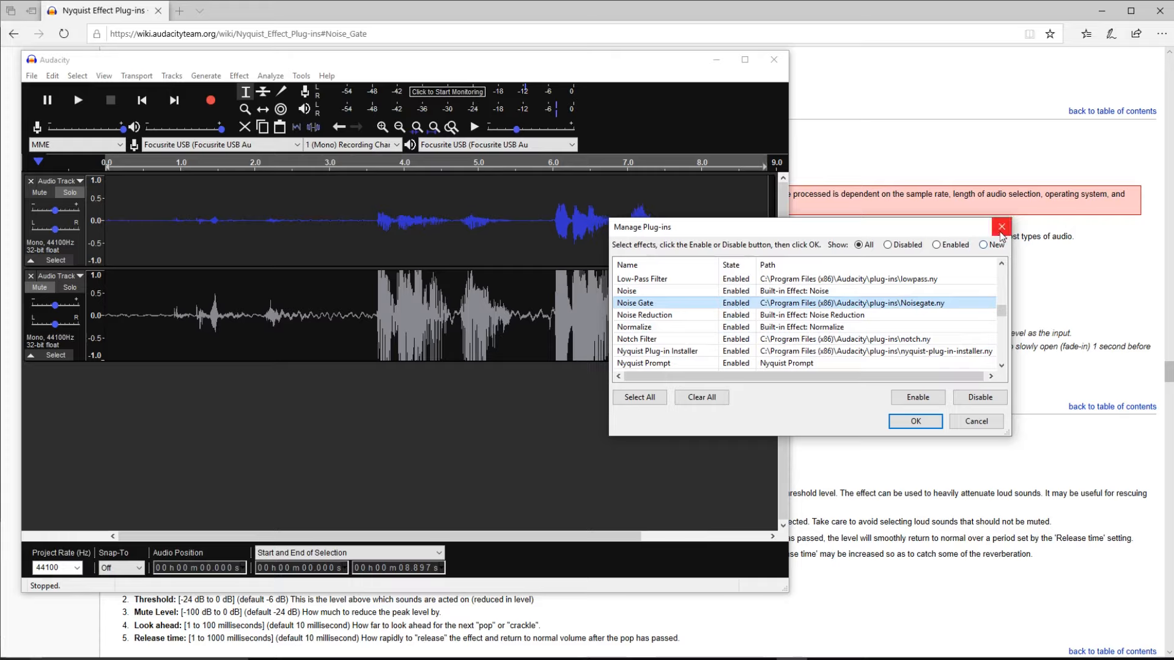
key("Return")
left_click(384, 192)
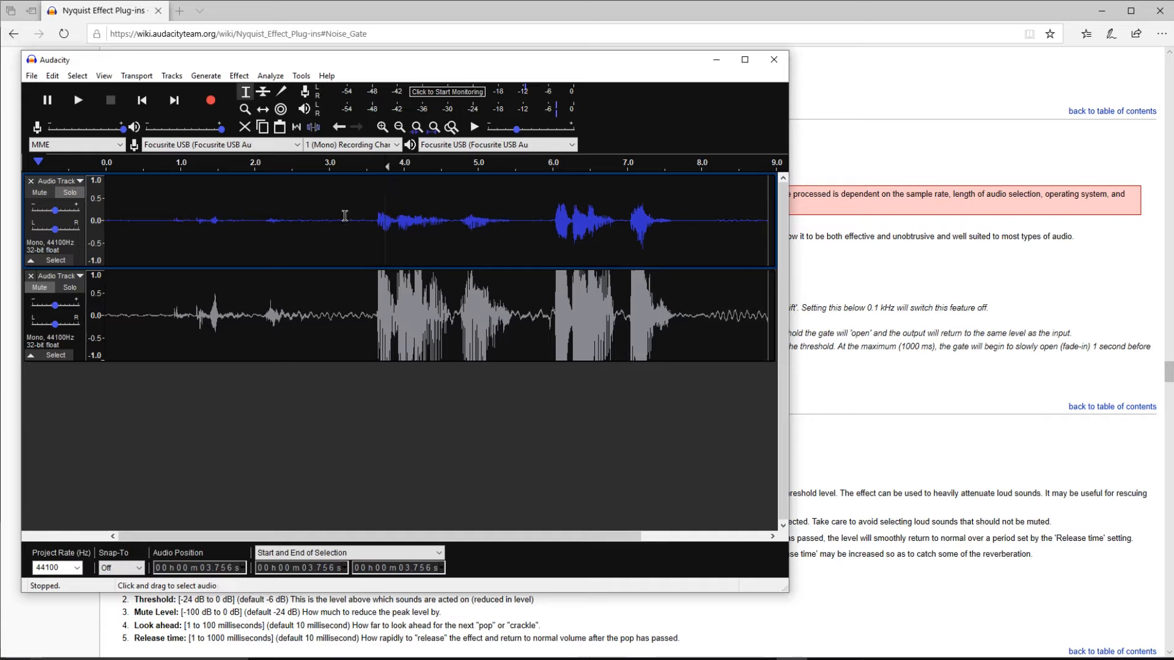
double_click(353, 214)
left_click(239, 76)
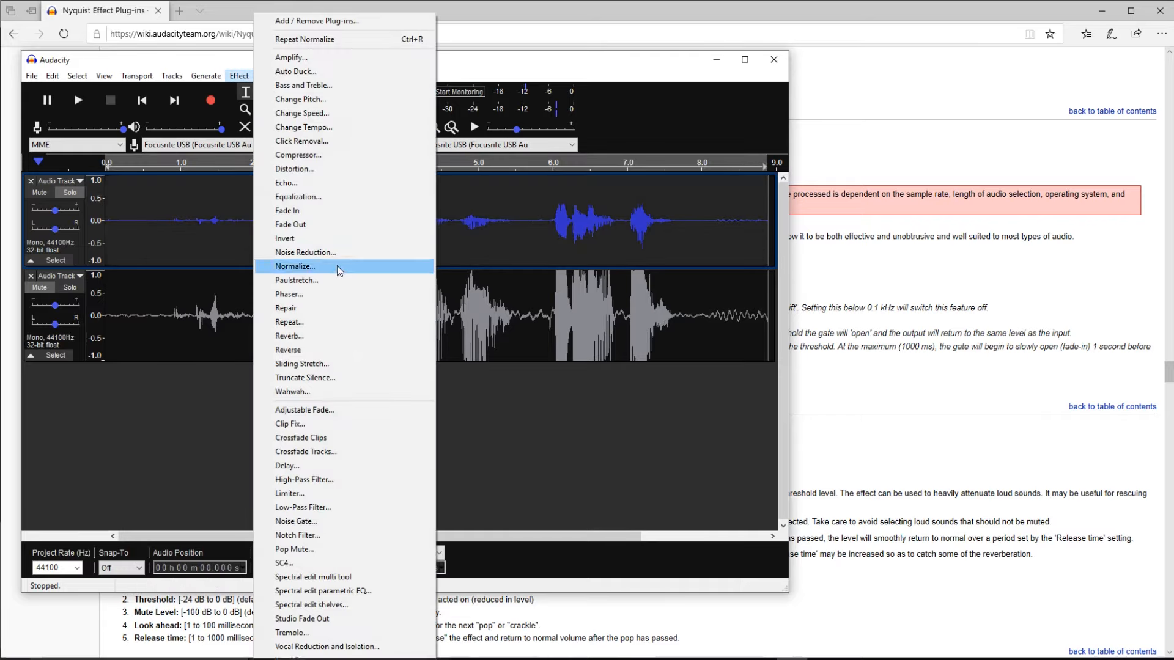
left_click(318, 521)
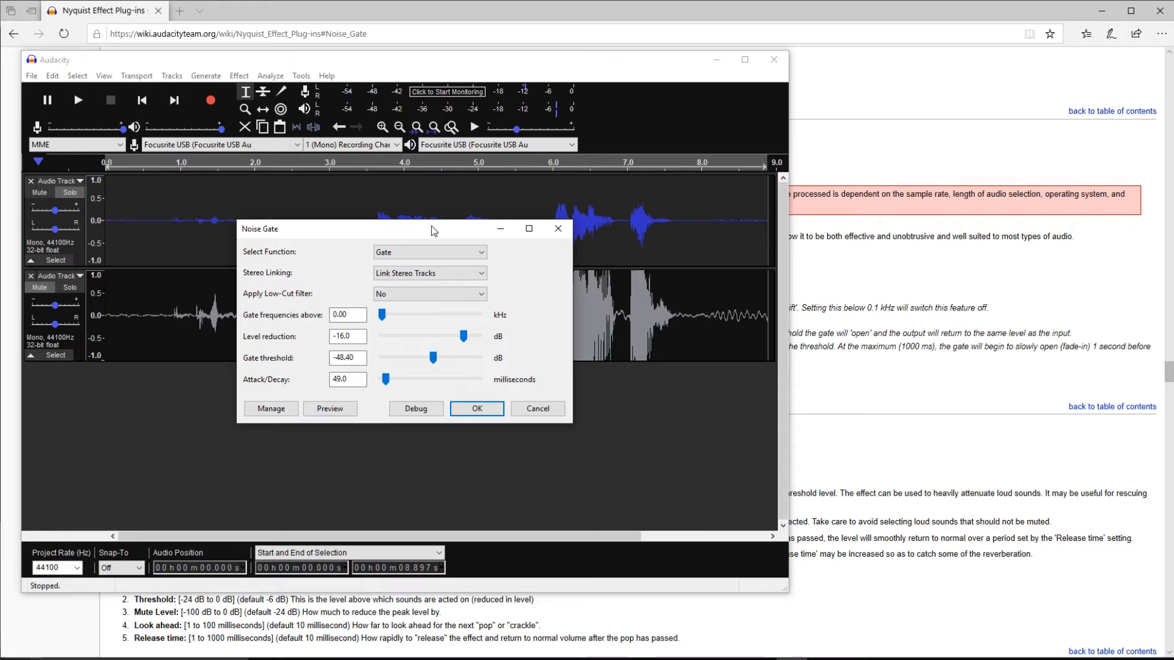
left_click_drag(434, 231, 538, 292)
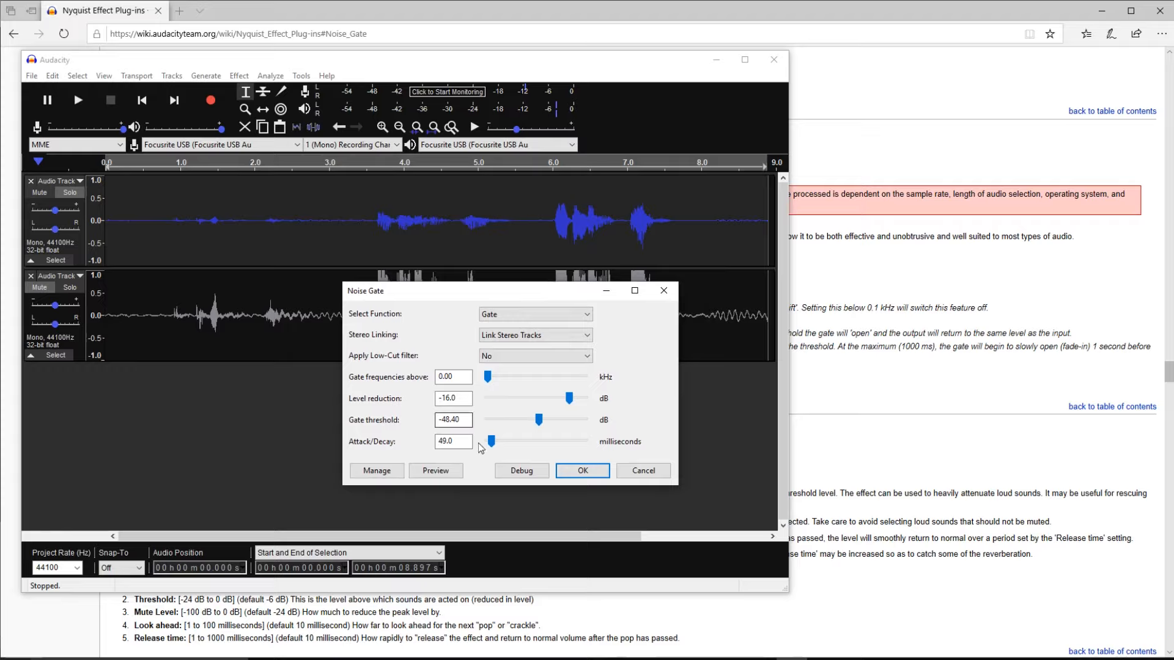
left_click_drag(492, 442, 497, 444)
left_click_drag(523, 291, 335, 299)
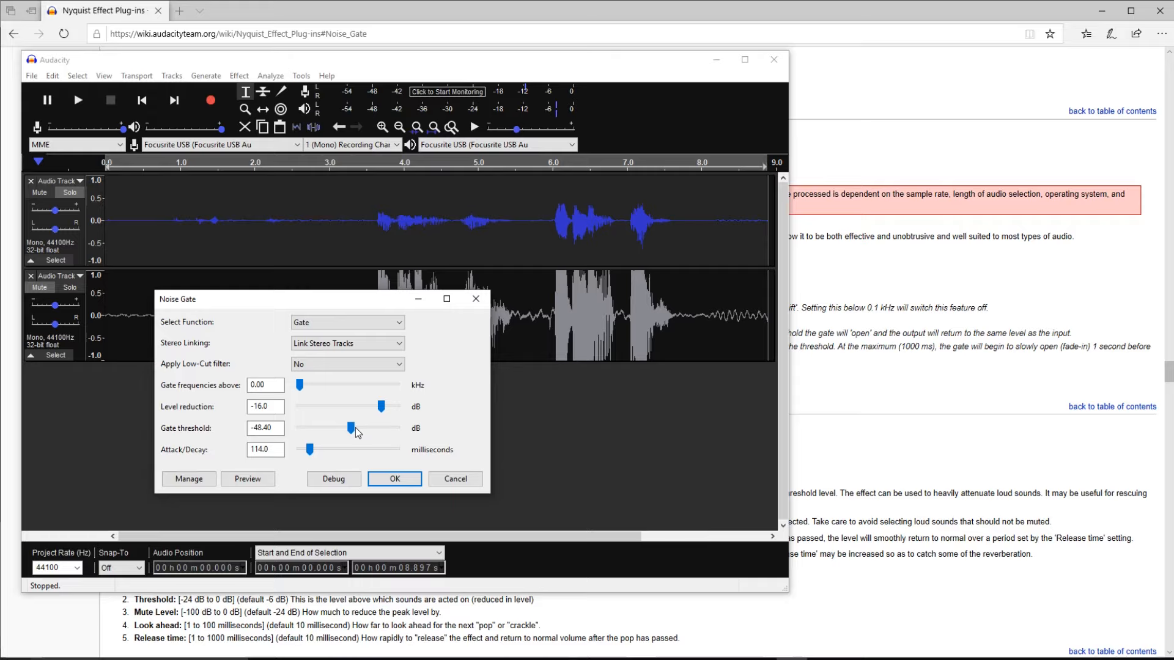
left_click(476, 299)
- Play the recording twice from the start to check the background noise level on the playback meter, stopping playback each time
left_click(145, 102)
left_click(83, 104)
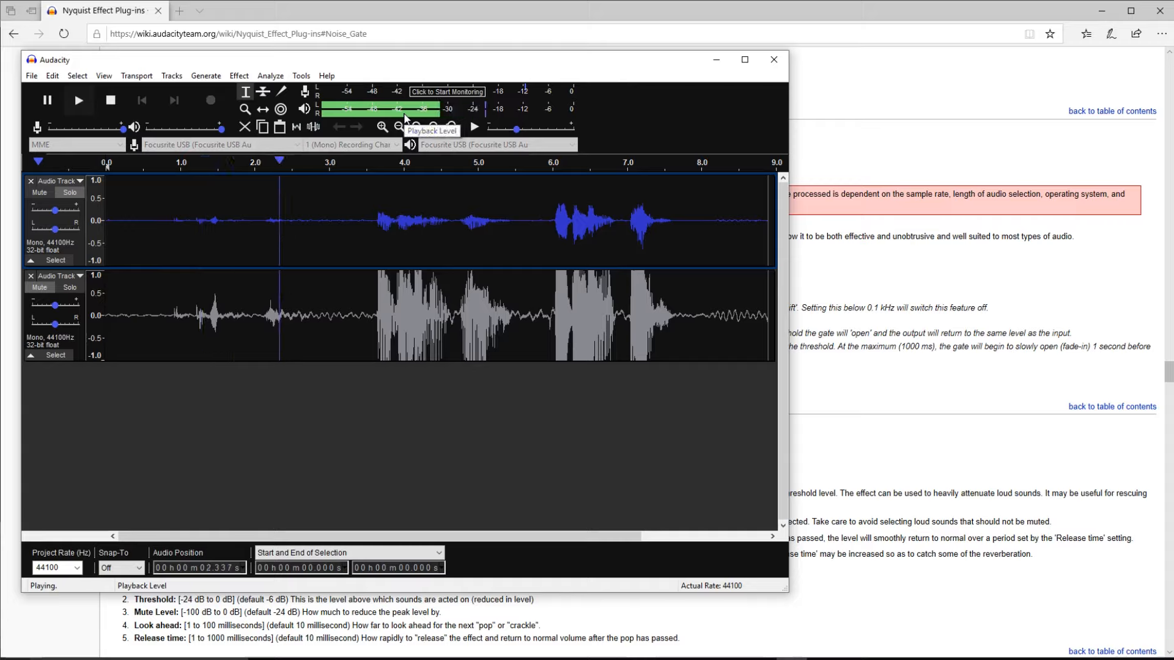
left_click(112, 101)
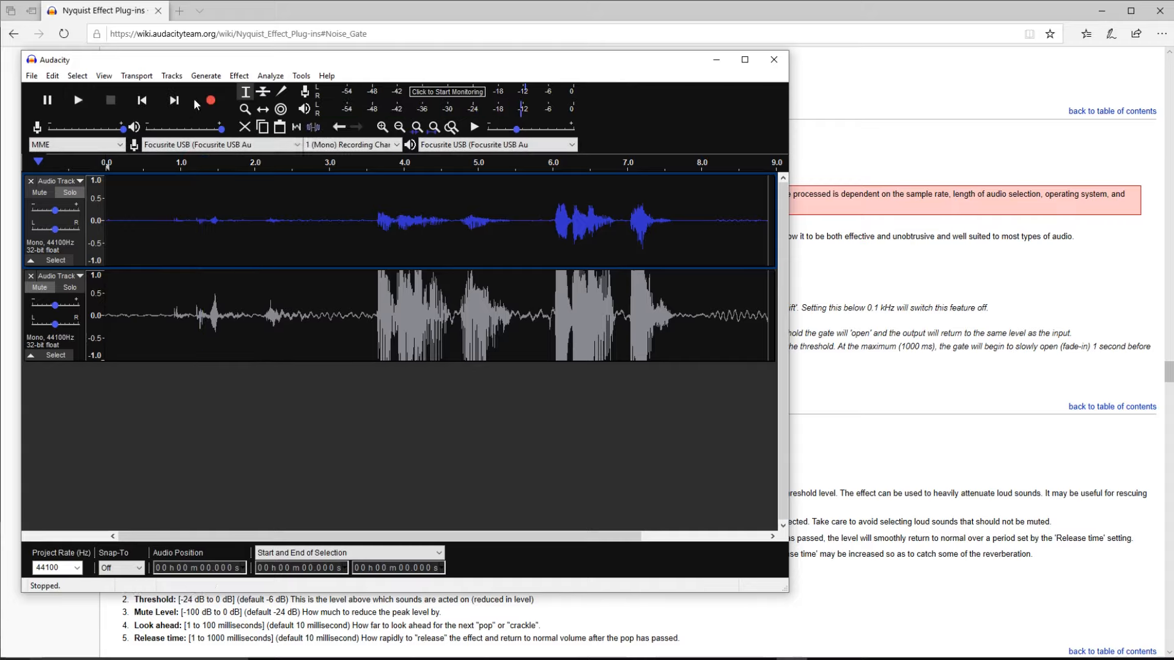
left_click(78, 99)
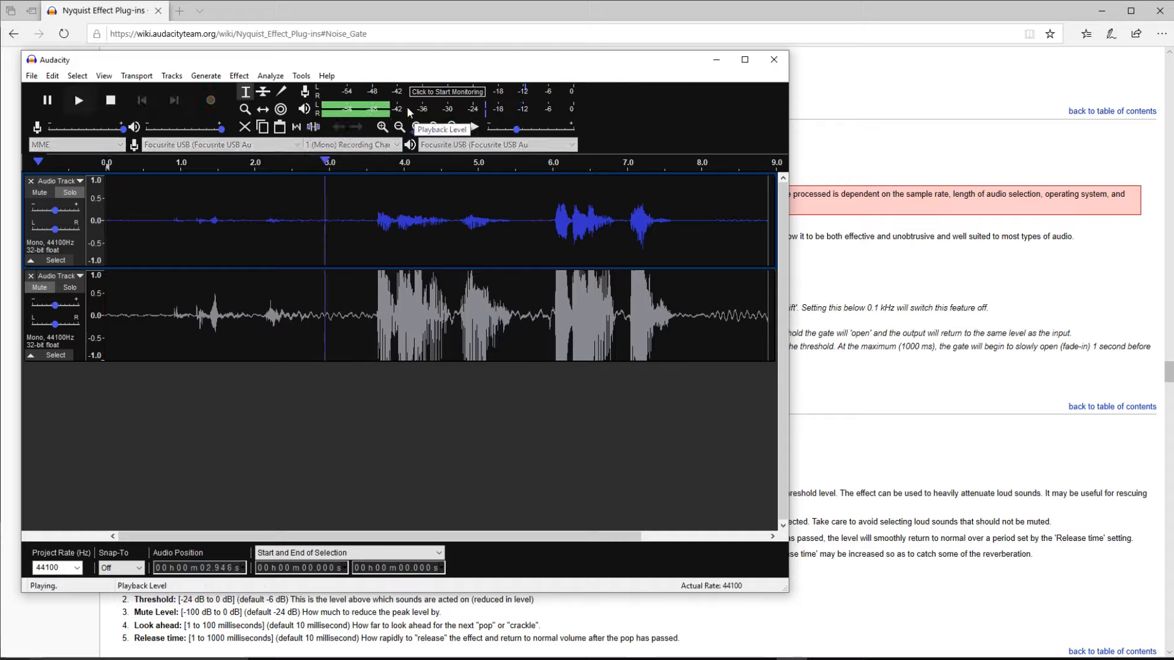
key("space")
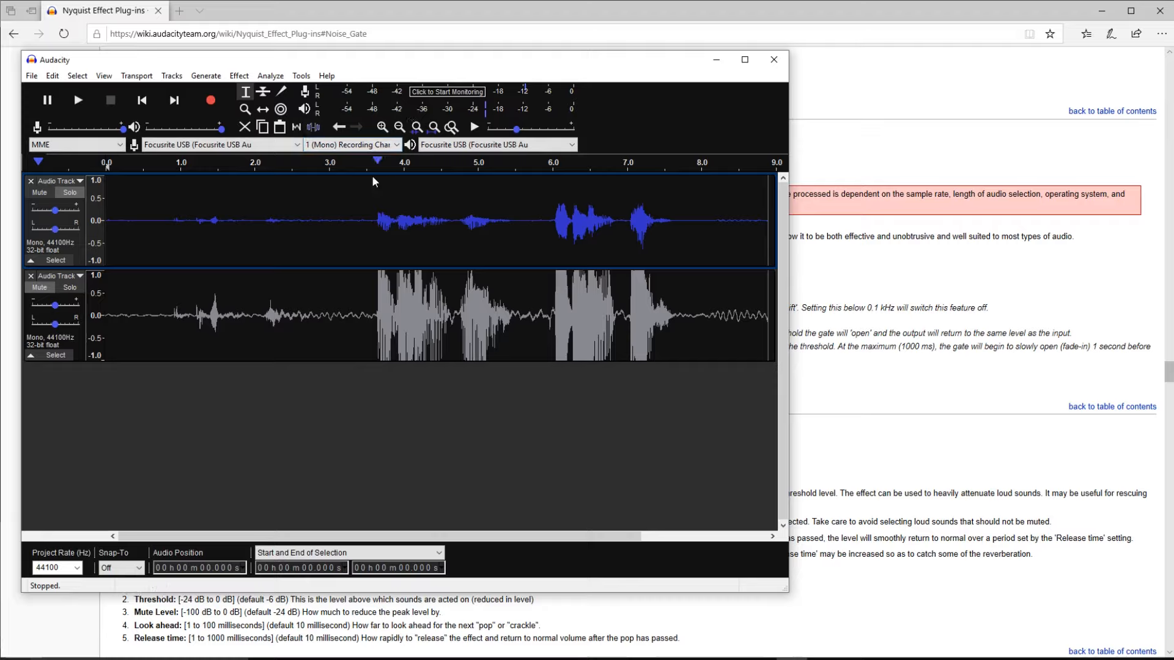
- Apply Noise Gate to the whole upper clip with a gate threshold of -38 dB and an attack/decay of 125 milliseconds
double_click(236, 233)
left_click(237, 77)
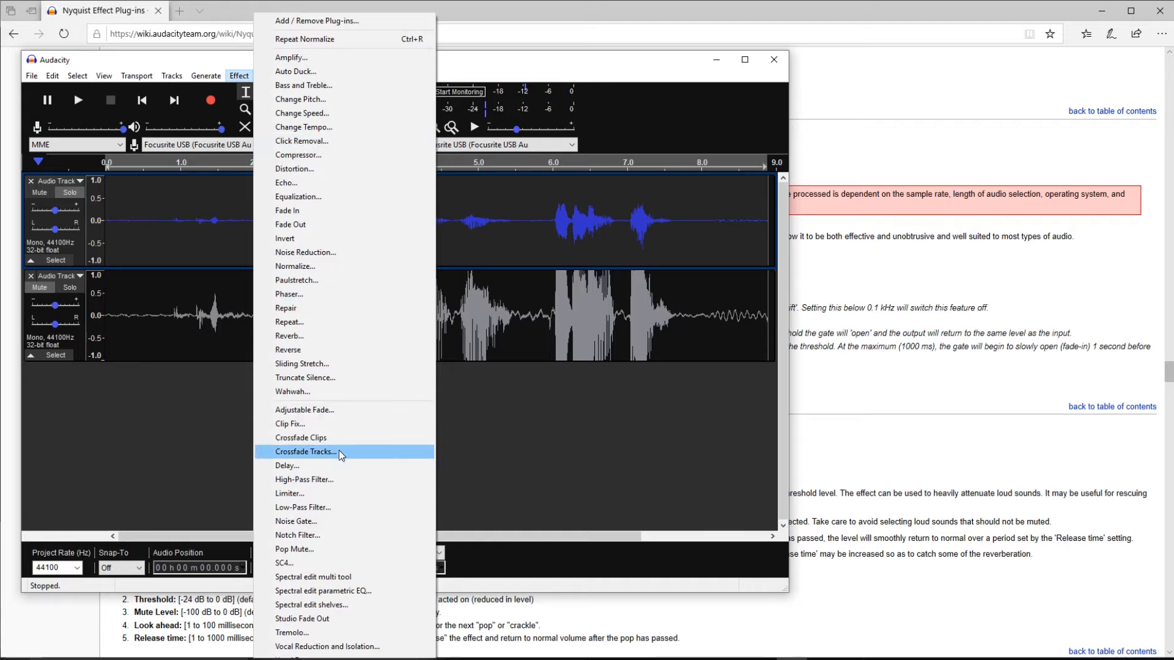
left_click(323, 519)
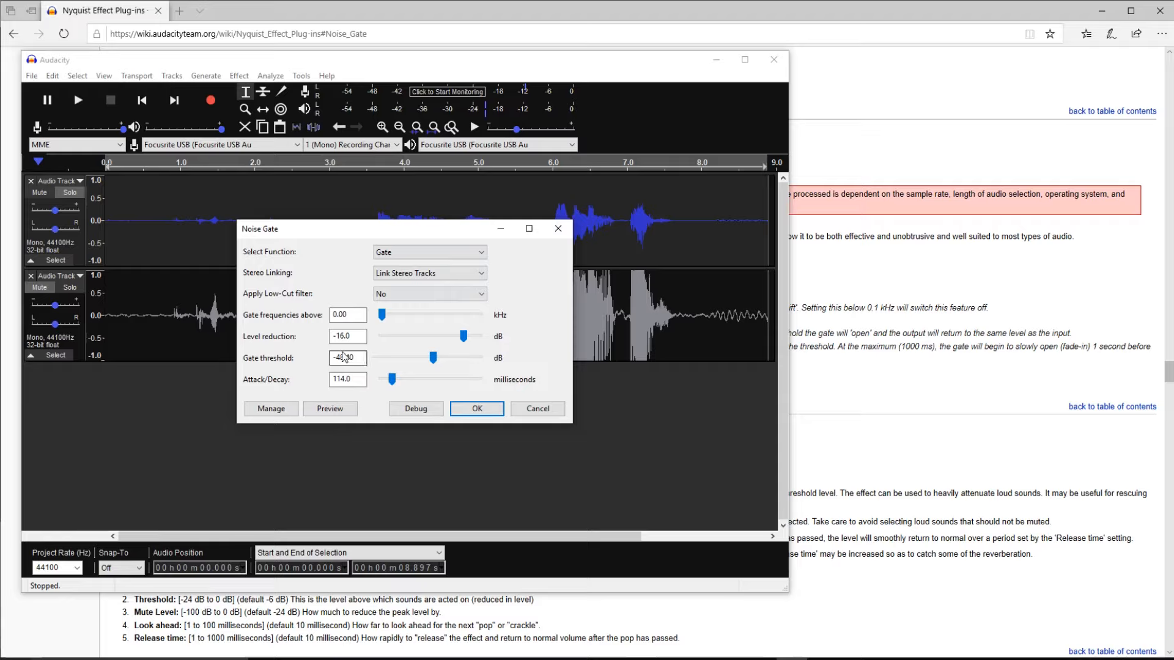
left_click_drag(436, 362, 432, 362)
mouse_move(429, 358)
left_mouse_down()
mouse_move(409, 357)
mouse_move(435, 358)
left_mouse_up()
double_click(343, 357)
type("38")
left_click_drag(456, 230, 449, 321)
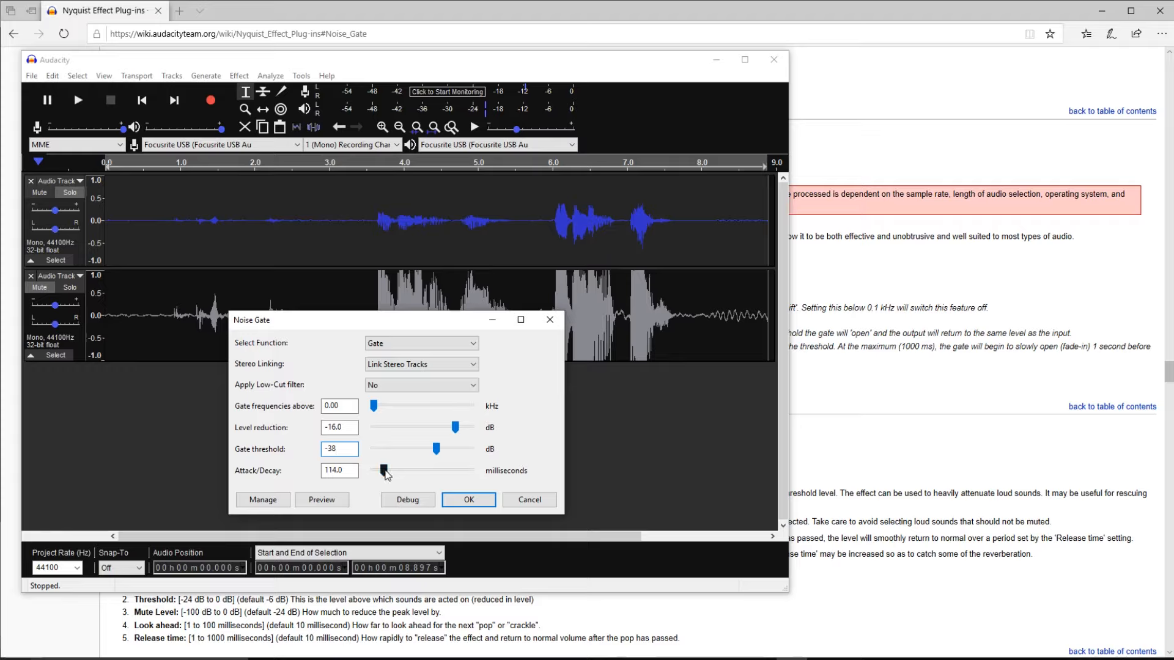
left_click_drag(352, 470, 318, 470)
type("125")
left_click(463, 501)
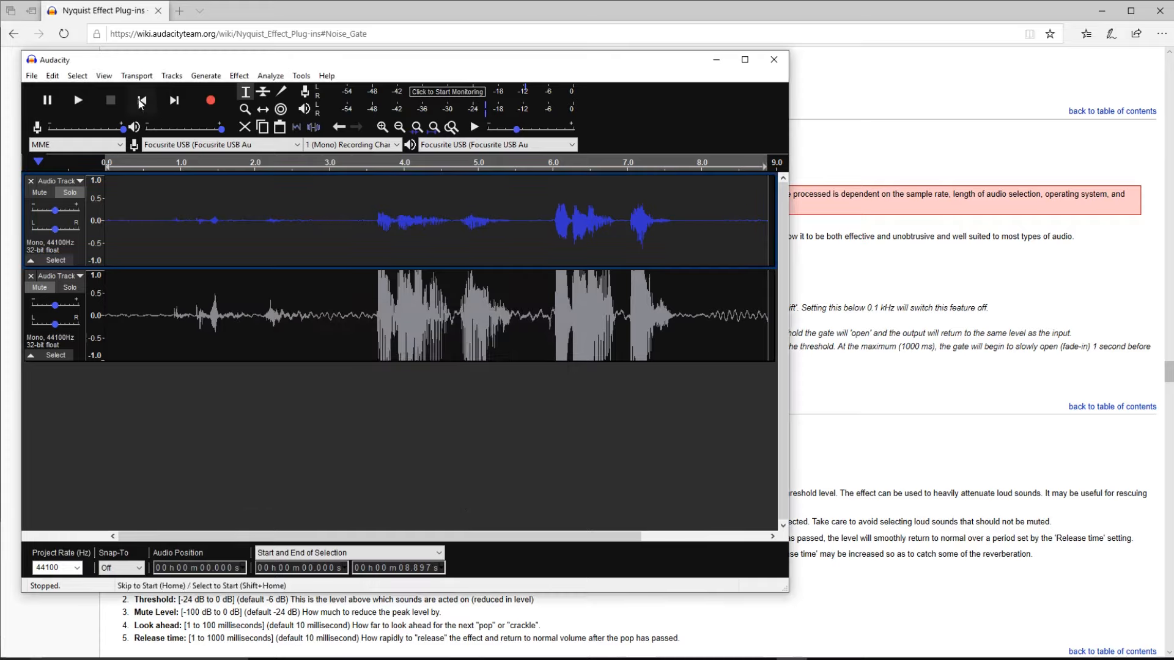
- Play the gated upper track from the start to check its quiet passages, and stop playback
left_click(141, 104)
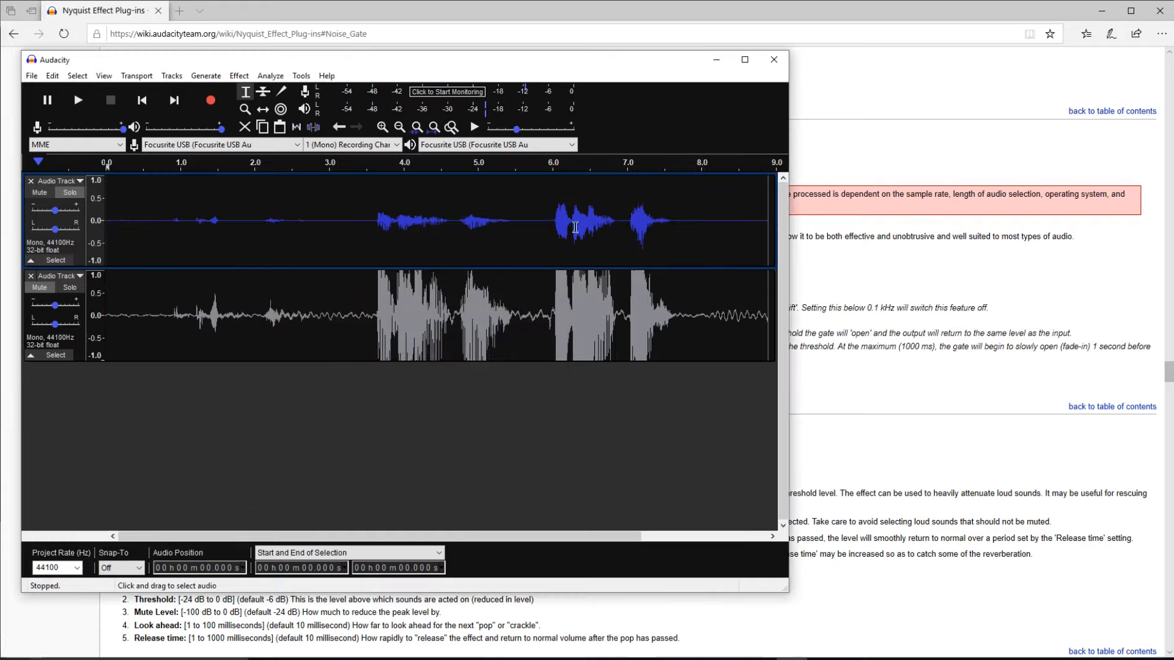
left_click(136, 212)
left_click(142, 100)
key("space")
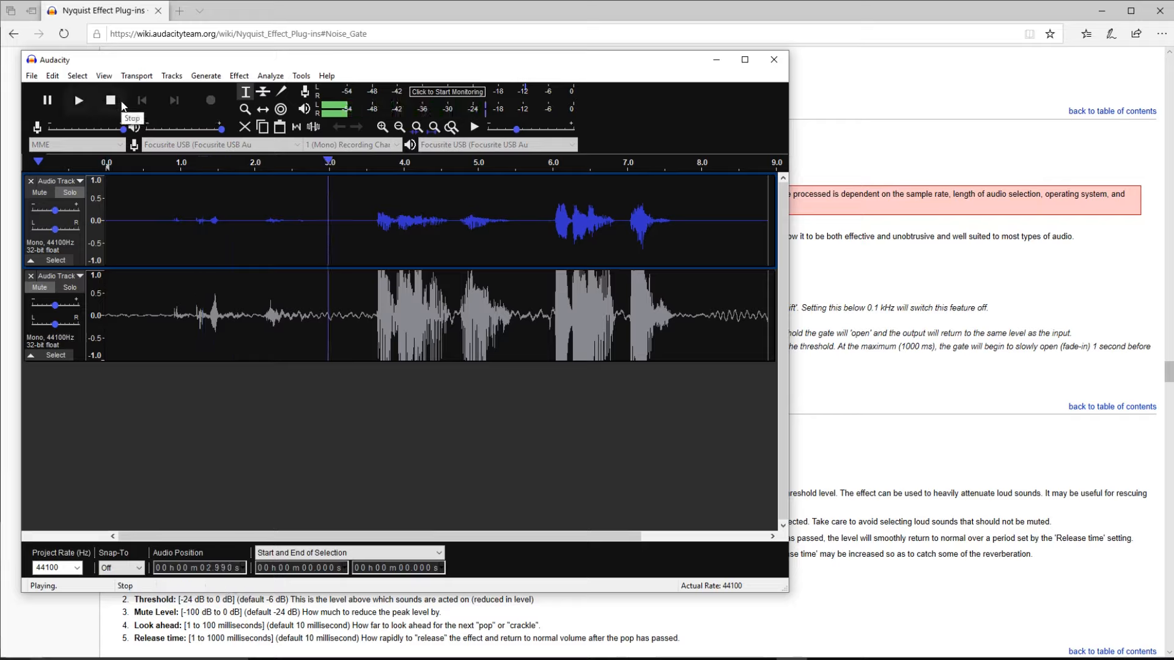
key("space")
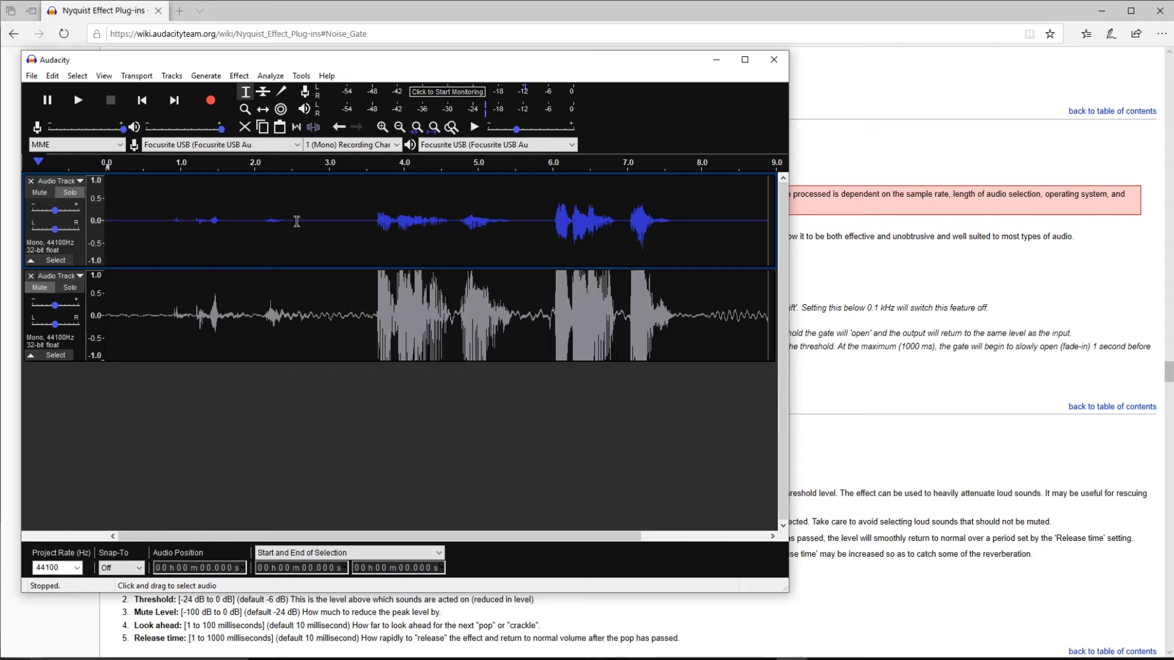
- Play the gated track from about 3.1 seconds to check how the speech sounds, and stop playback
left_click(267, 220)
left_click(336, 223)
left_click(338, 219)
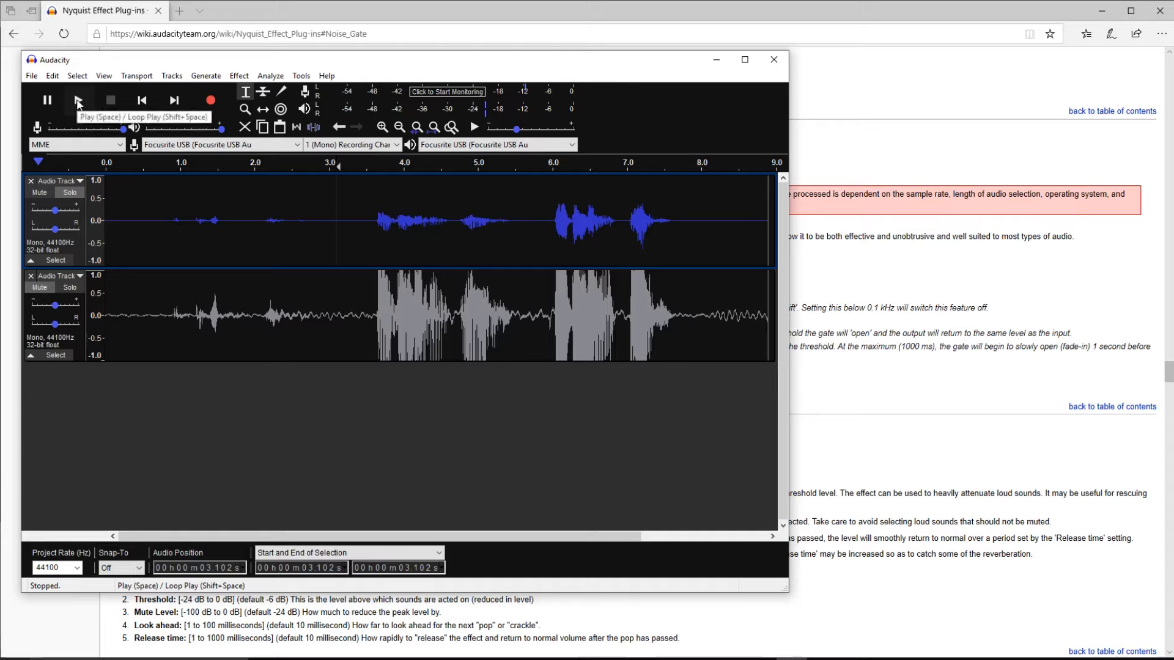
left_click(78, 102)
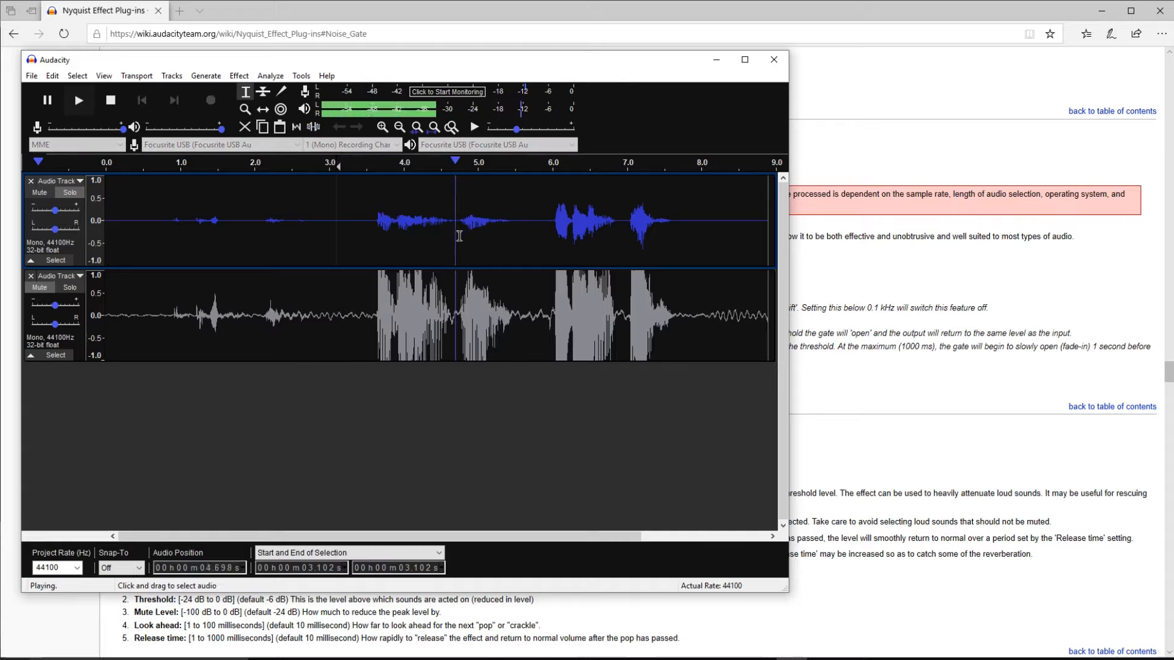
key("space")
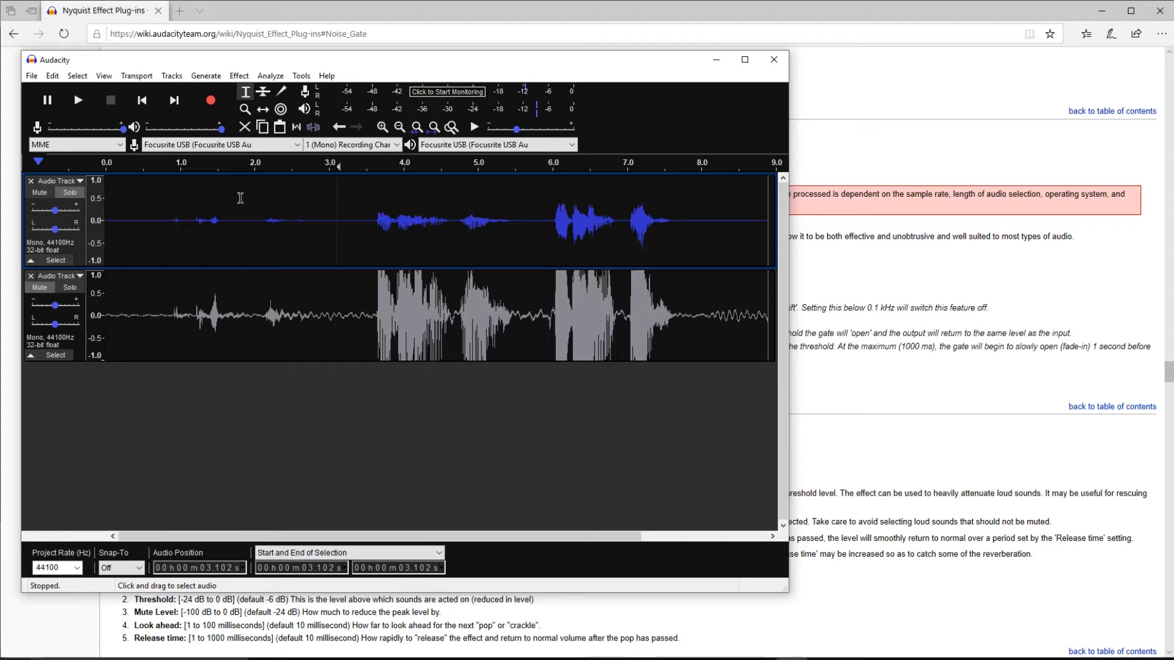
- Mute the upper track, monitor the recording input level, and solo the lower track for comparison
left_click(41, 193)
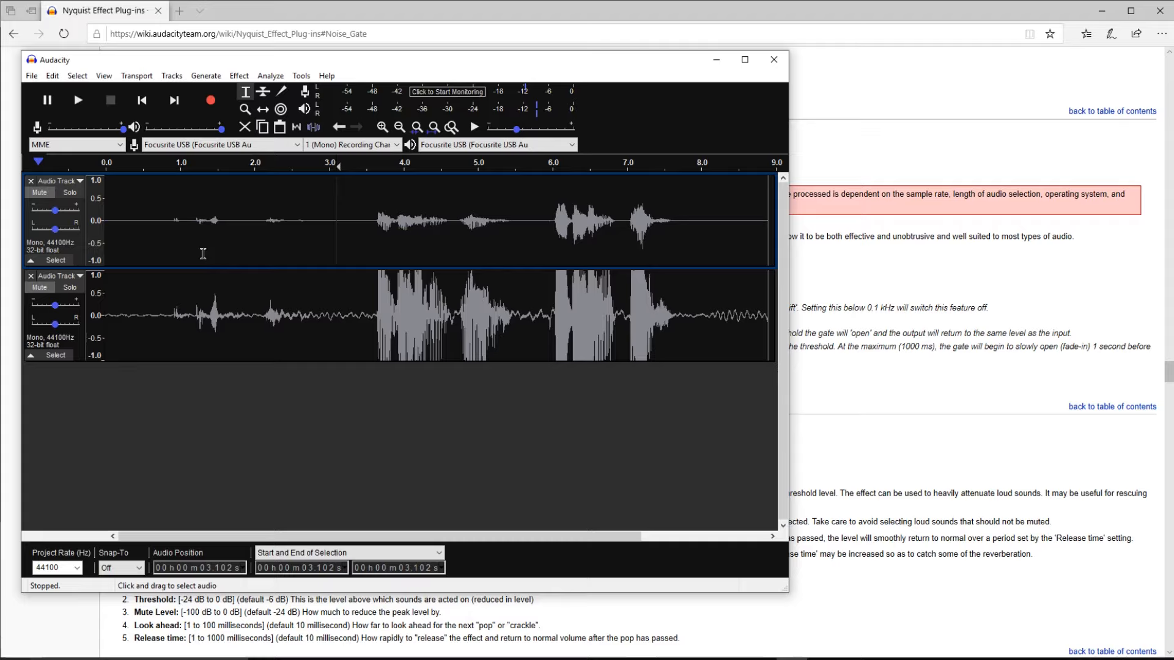
left_click(456, 93)
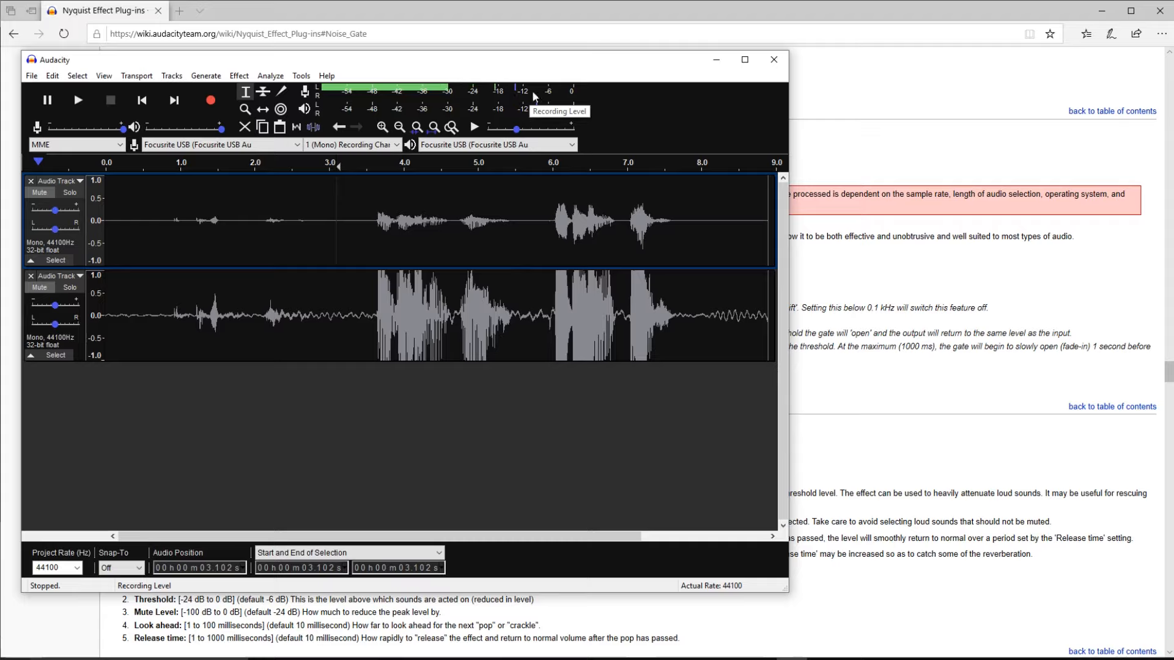
left_click(240, 300)
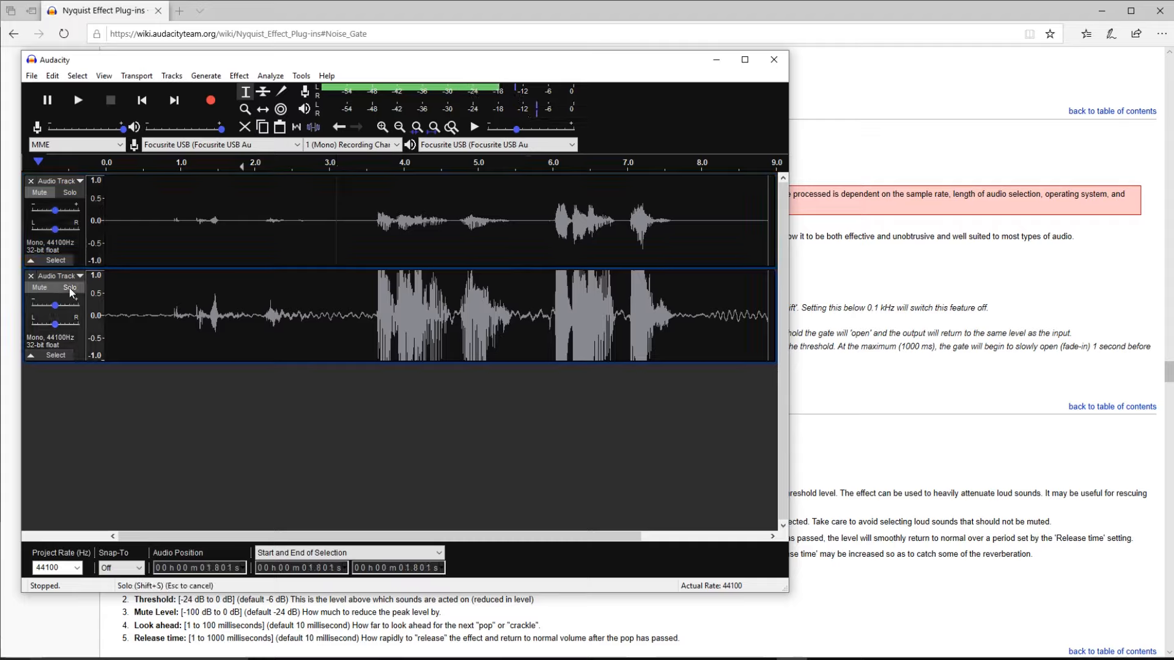
left_click(69, 287)
- Play the soloed lower track from about 3.3 seconds, and stop playback
left_click(342, 301)
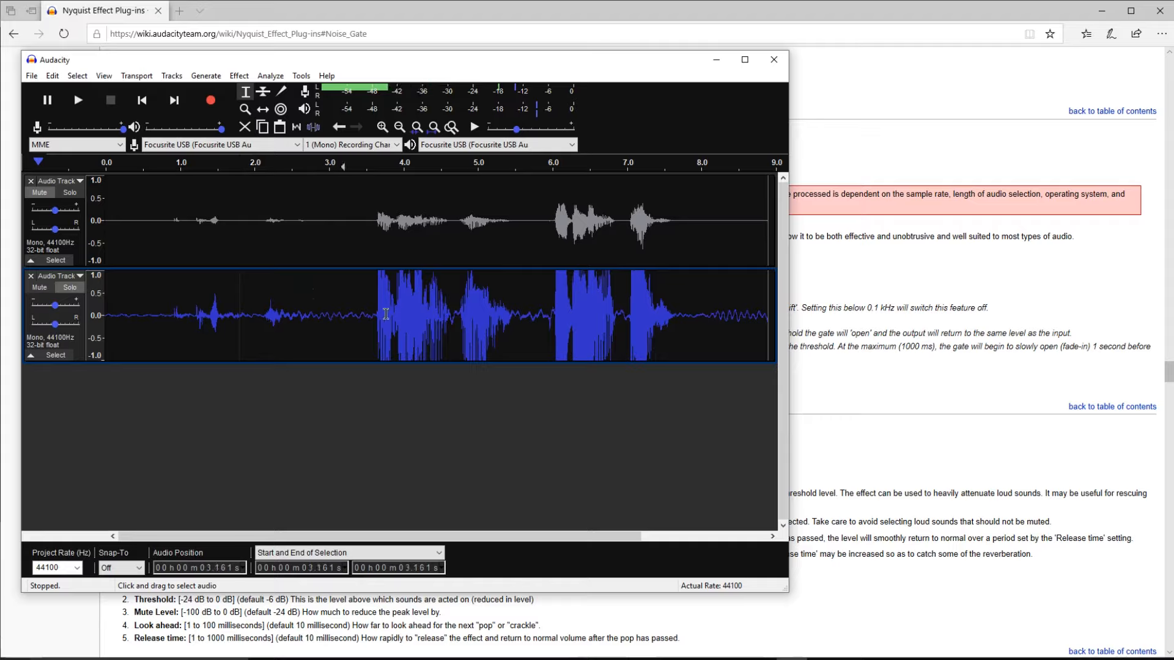
left_click(353, 294)
left_click(358, 287)
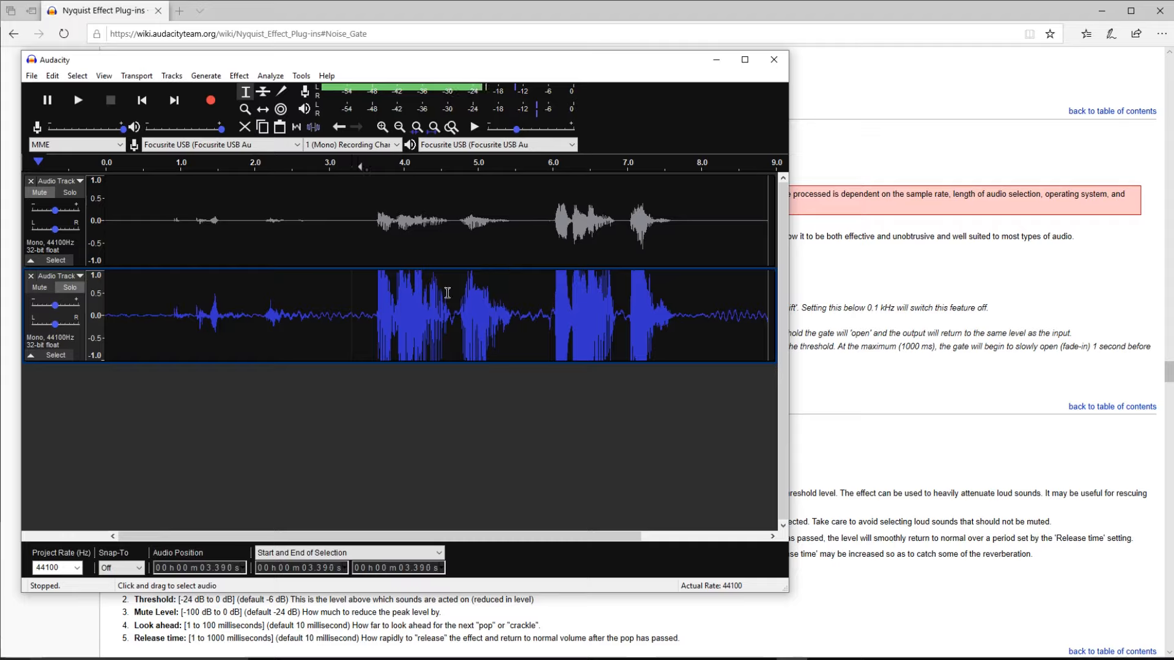
left_click(351, 304)
left_click(78, 100)
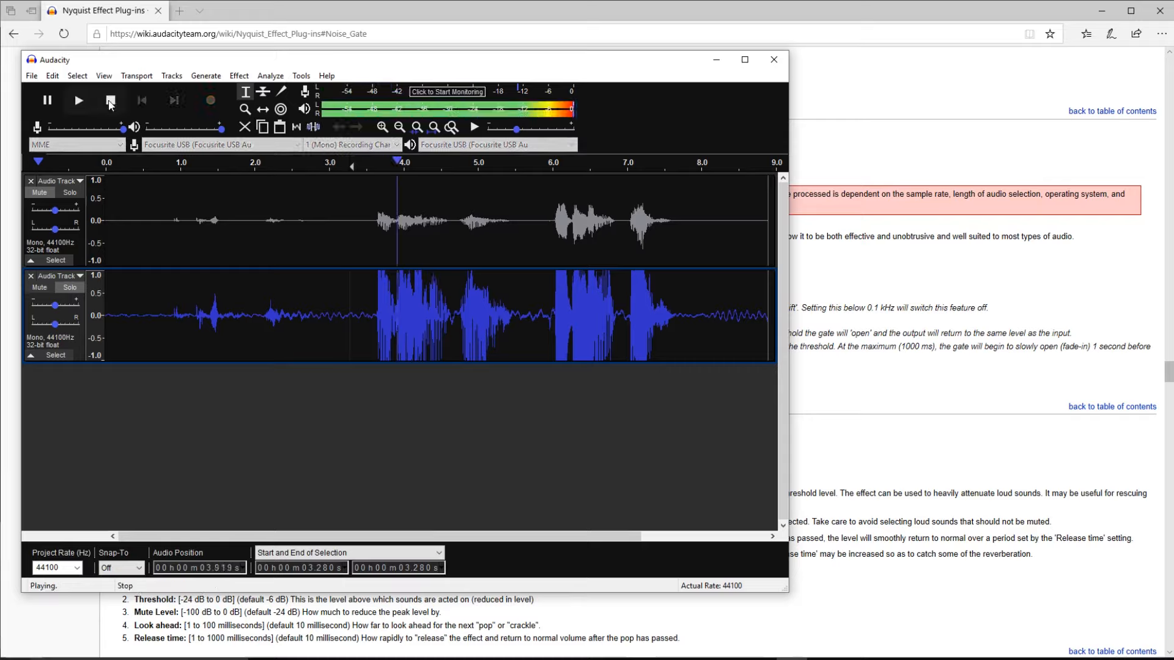
left_click(110, 103)
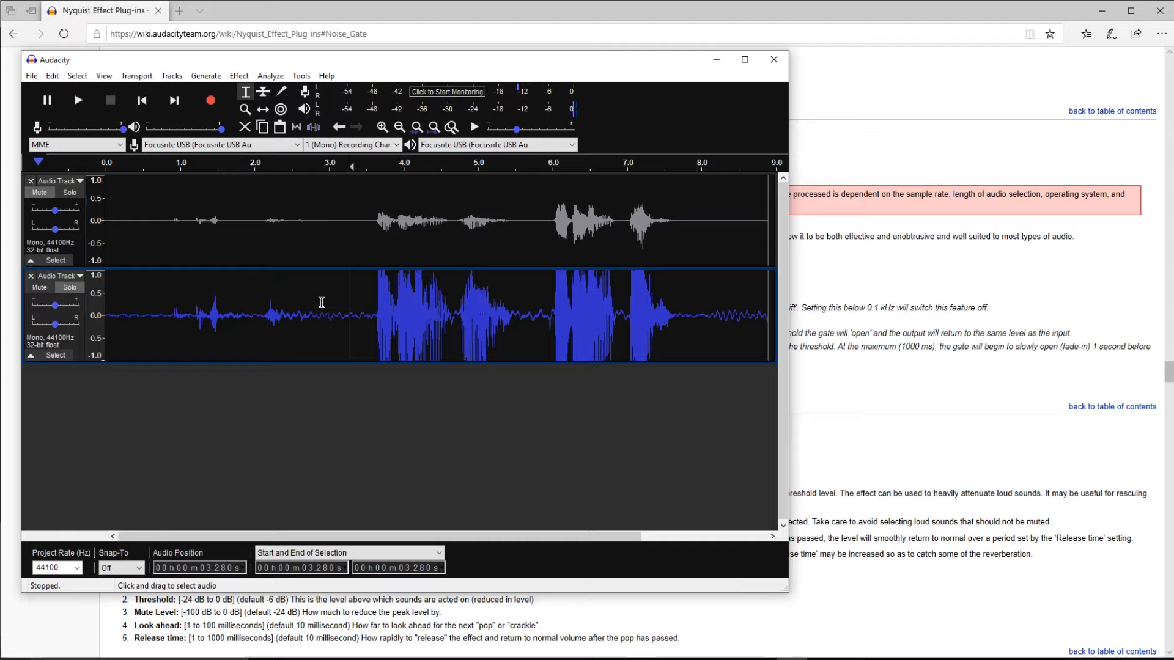
- Normalize the whole lower clip to a peak amplitude of -4.0 dB with DC offset removal
double_click(365, 317)
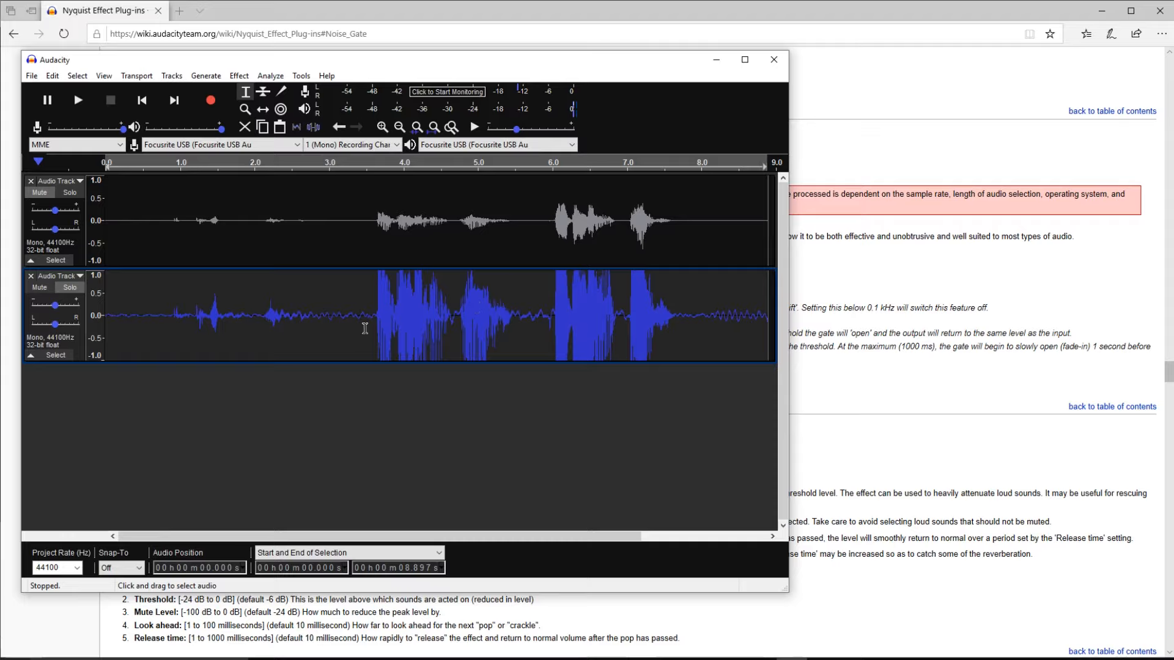
left_click(239, 76)
left_click(320, 263)
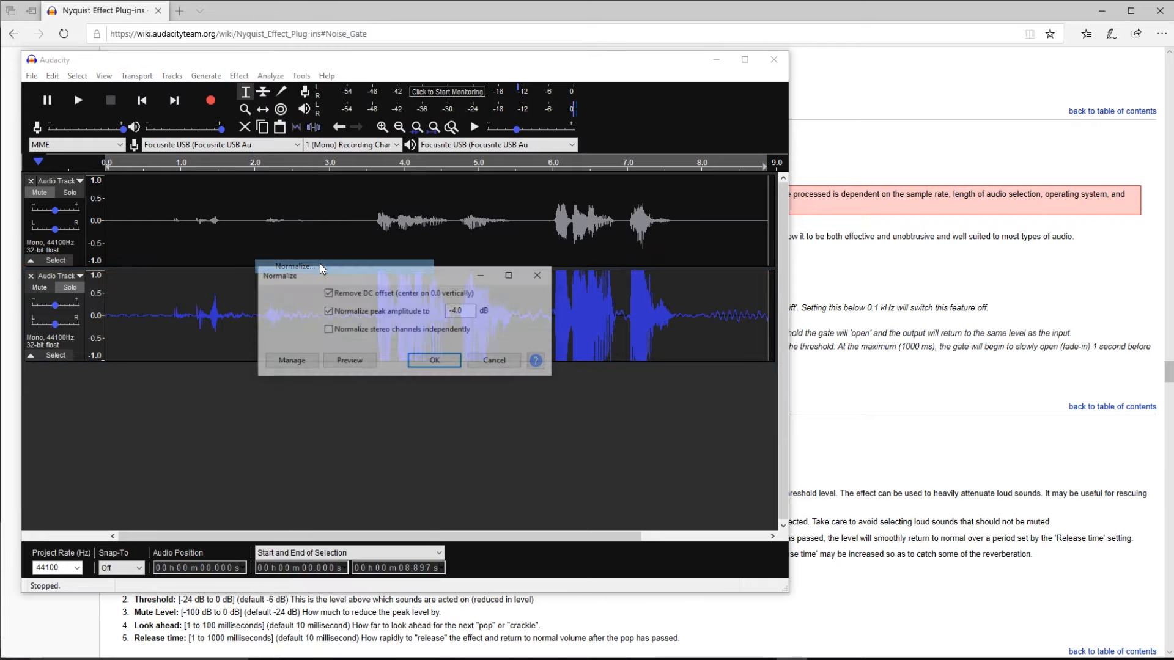
left_click(436, 361)
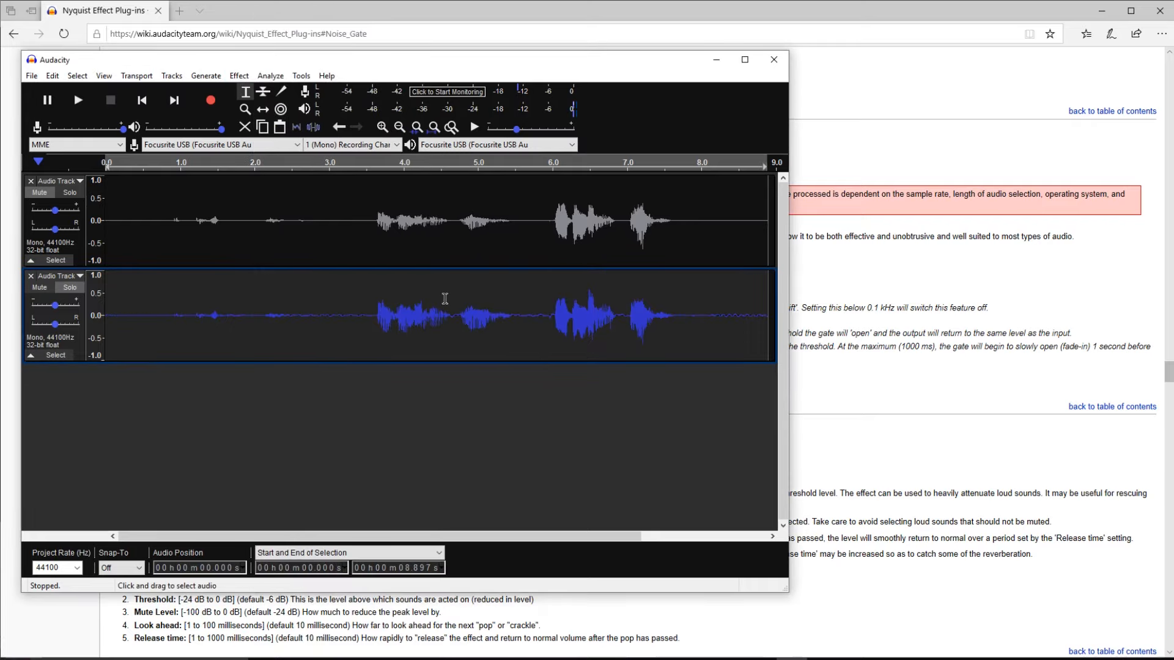
- Undo the last normalization of the lower track, keeping its whole clip selected
left_click(53, 75)
left_click(77, 76)
mouse_move(53, 78)
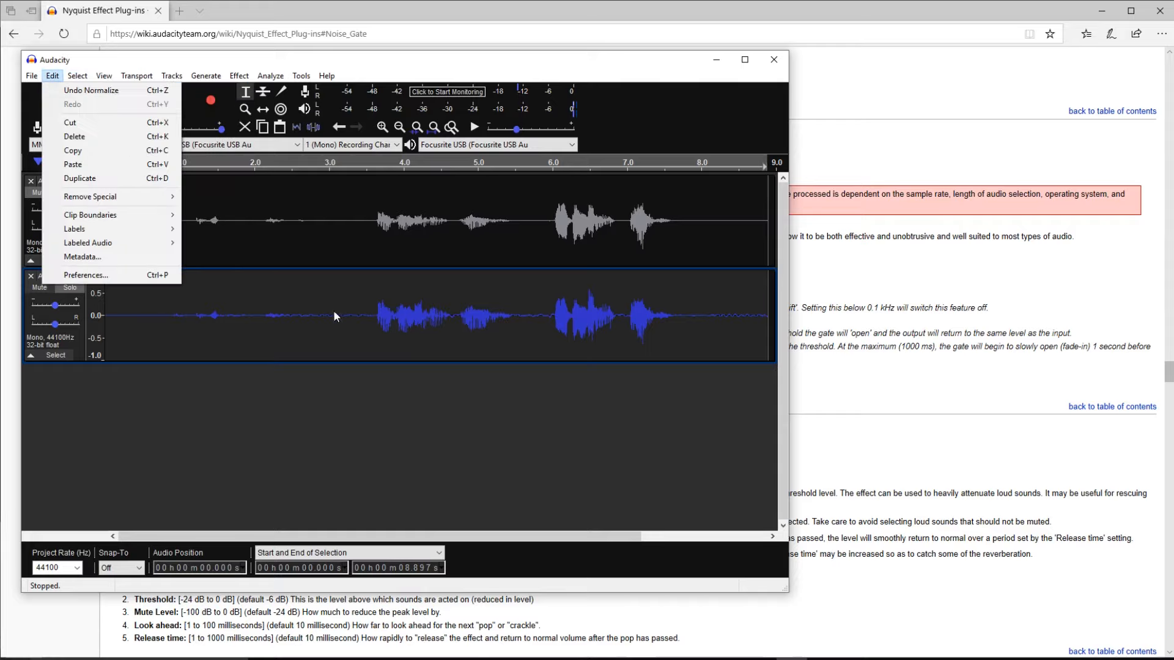
left_click(537, 340)
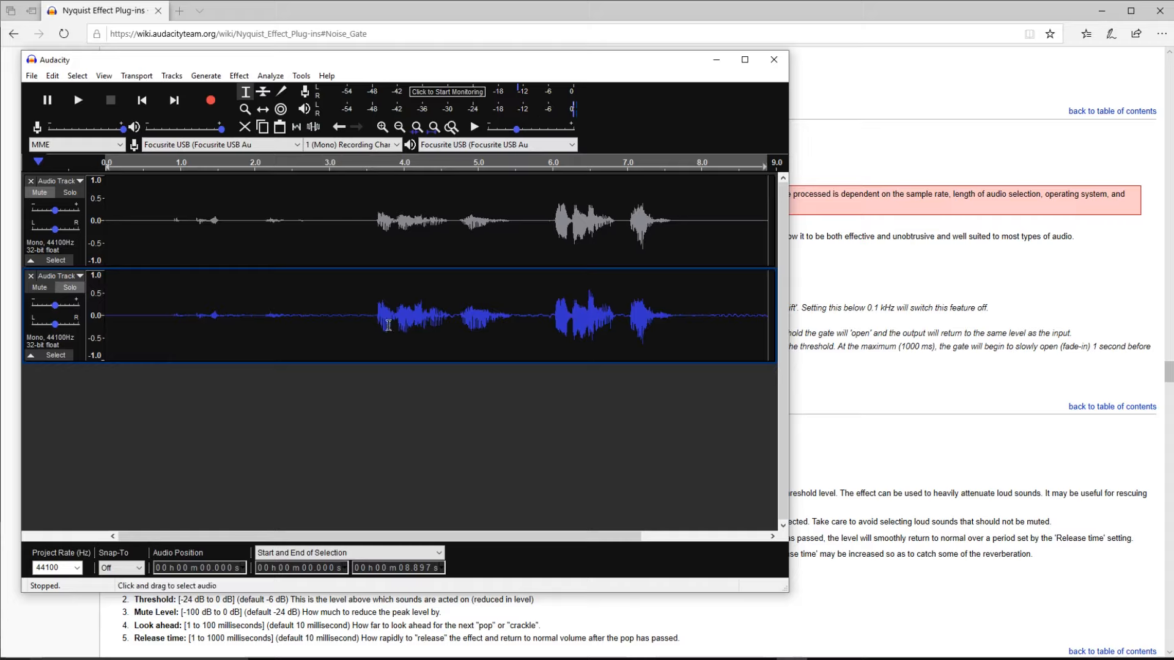
double_click(310, 308)
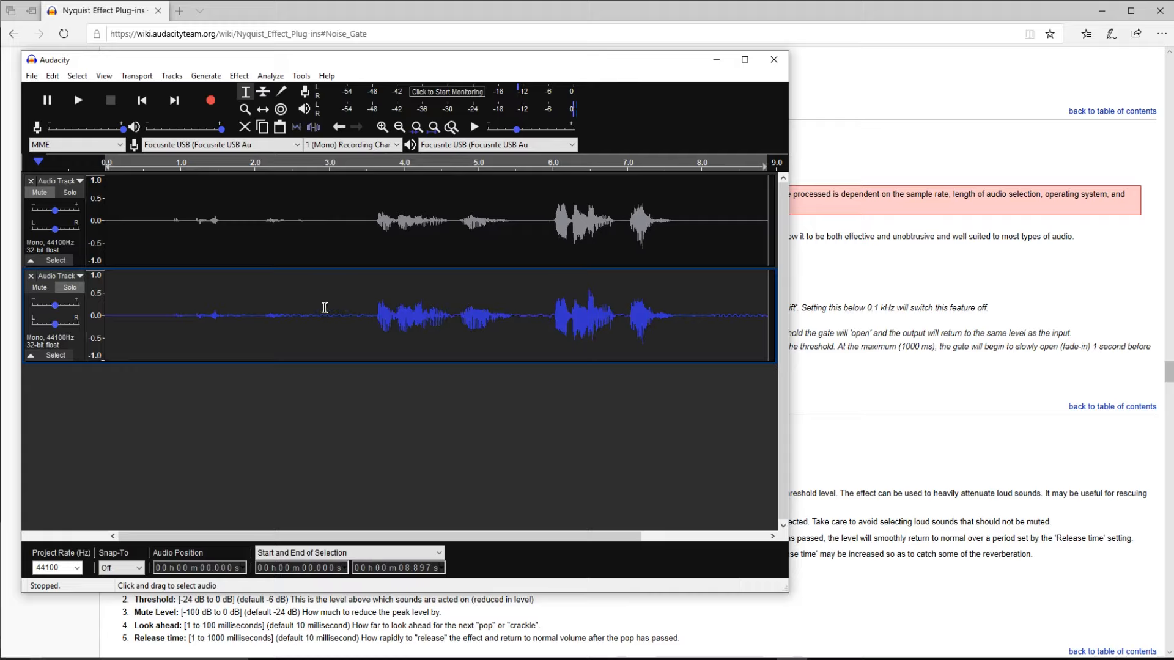
left_click(52, 76)
left_click(92, 89)
- Normalize the selected lower clip again with the same -4.0 dB peak amplitude setting
left_click(239, 75)
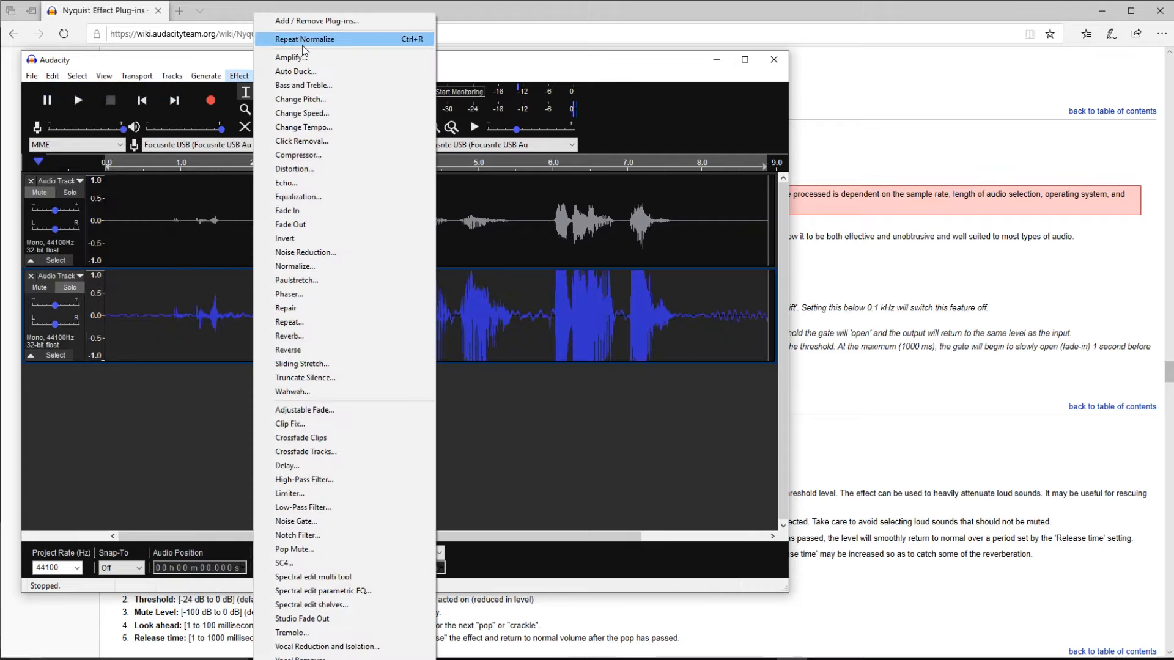
mouse_move(206, 76)
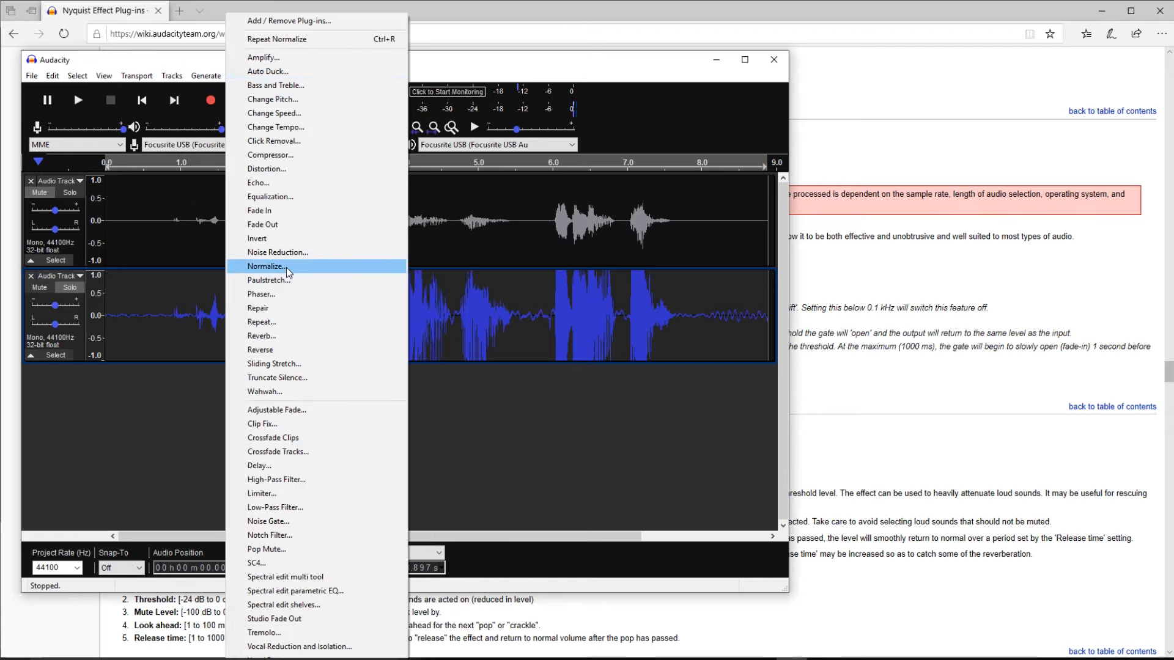
left_click(282, 267)
left_click(434, 362)
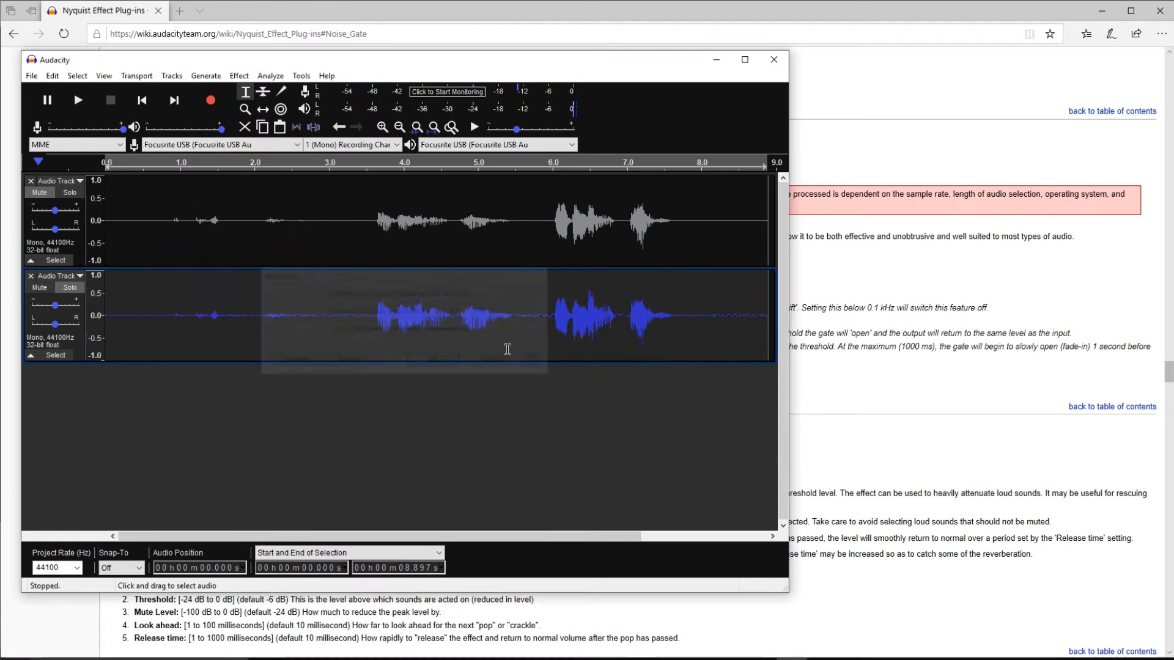
left_click(403, 402)
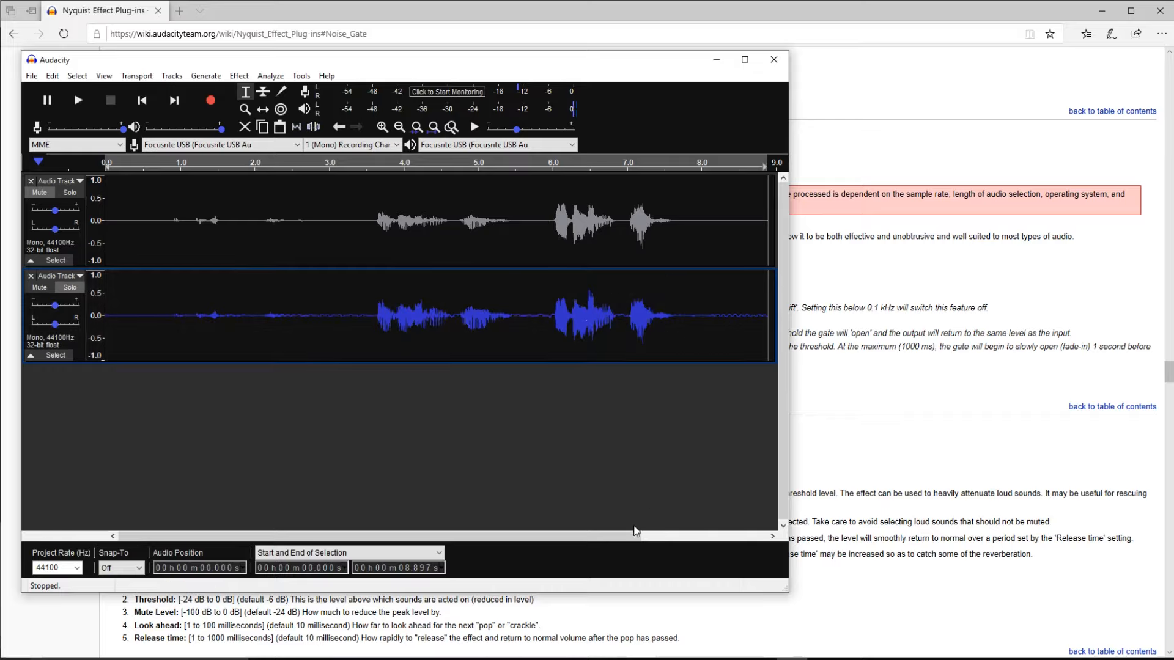
left_click_drag(622, 536, 580, 543)
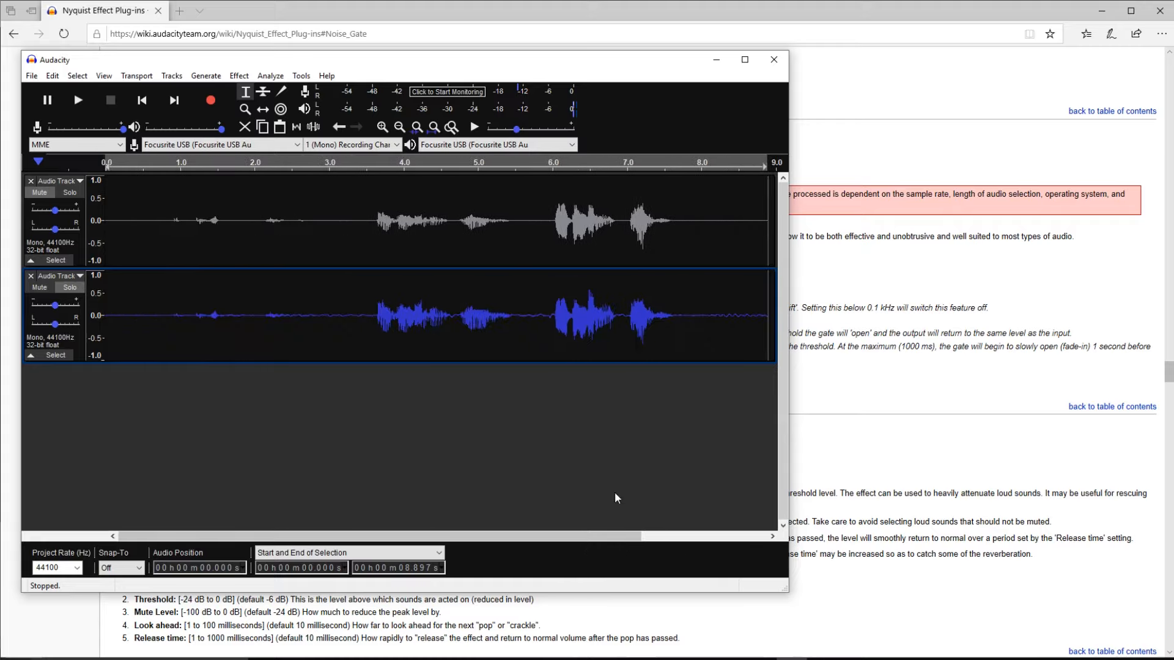